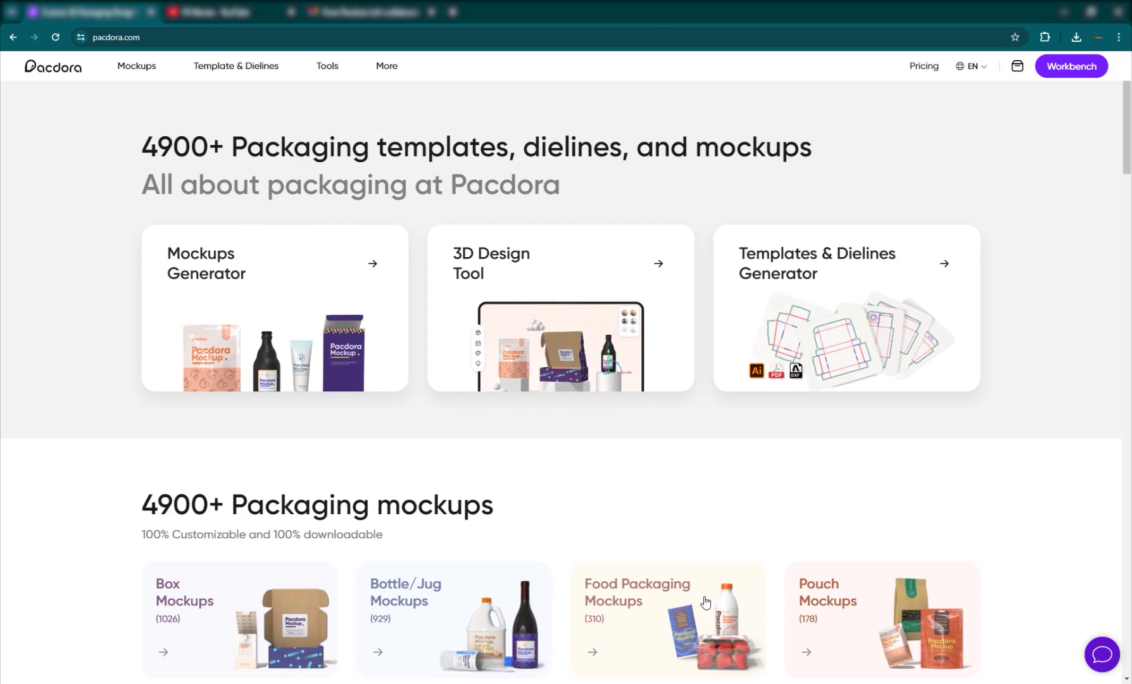
- Look through the packaging mockup categories and the sample 3D mockups on the home page
scroll(507, 391, down, 3)
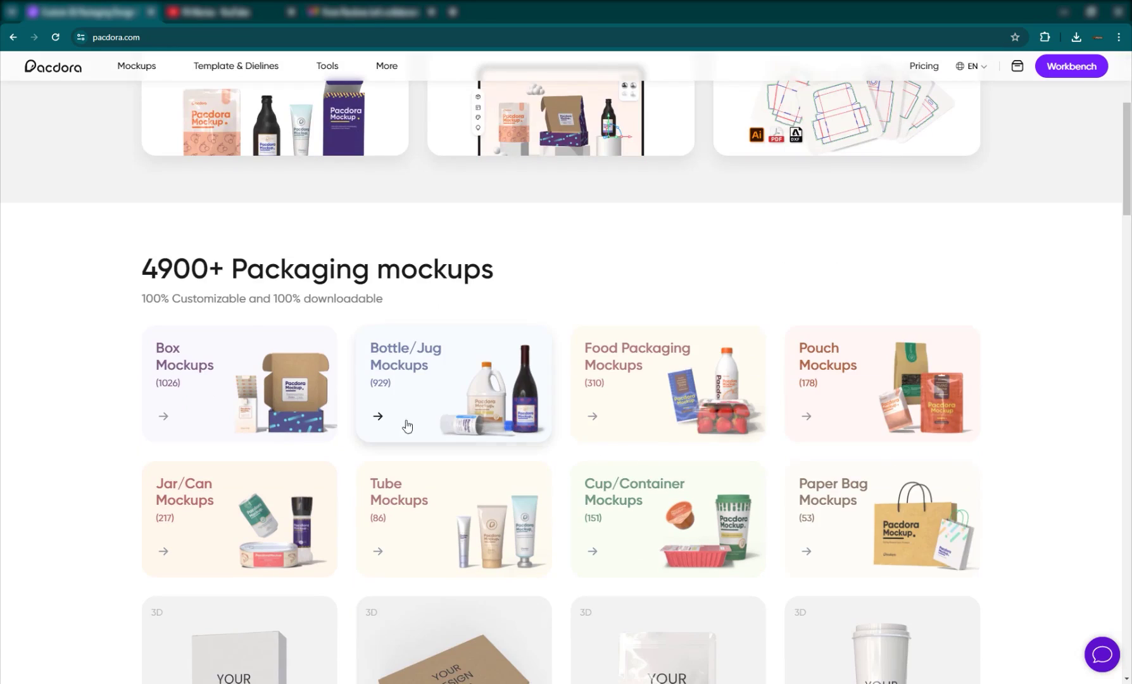
scroll(379, 397, down, 3)
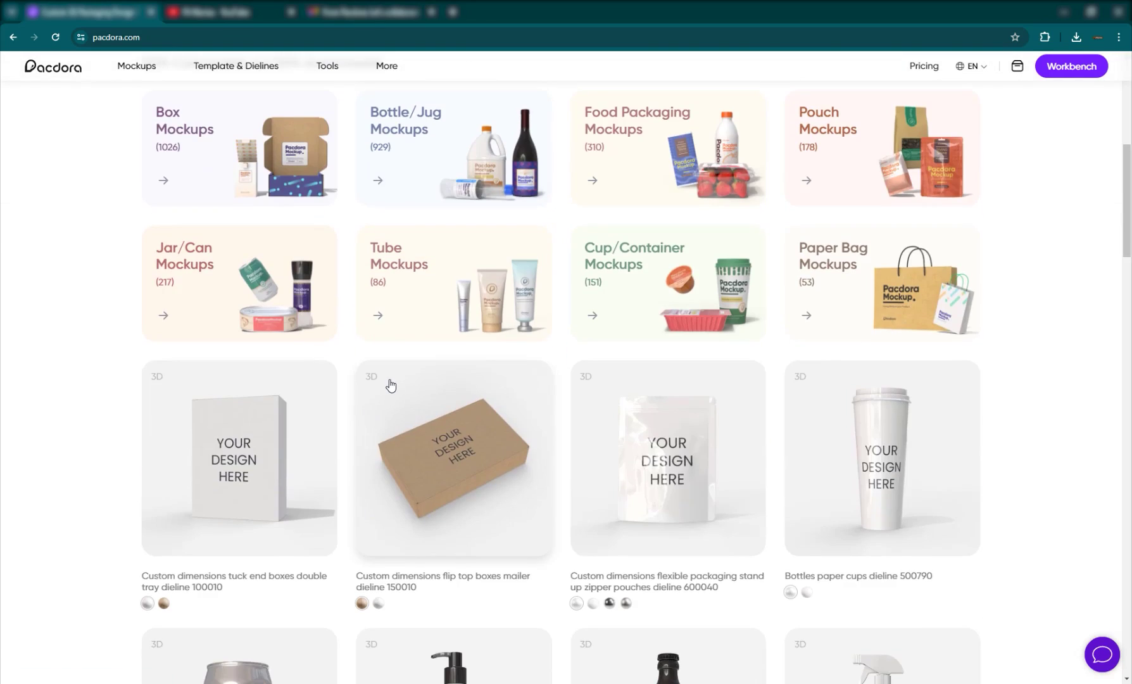
scroll(387, 399, down, 3)
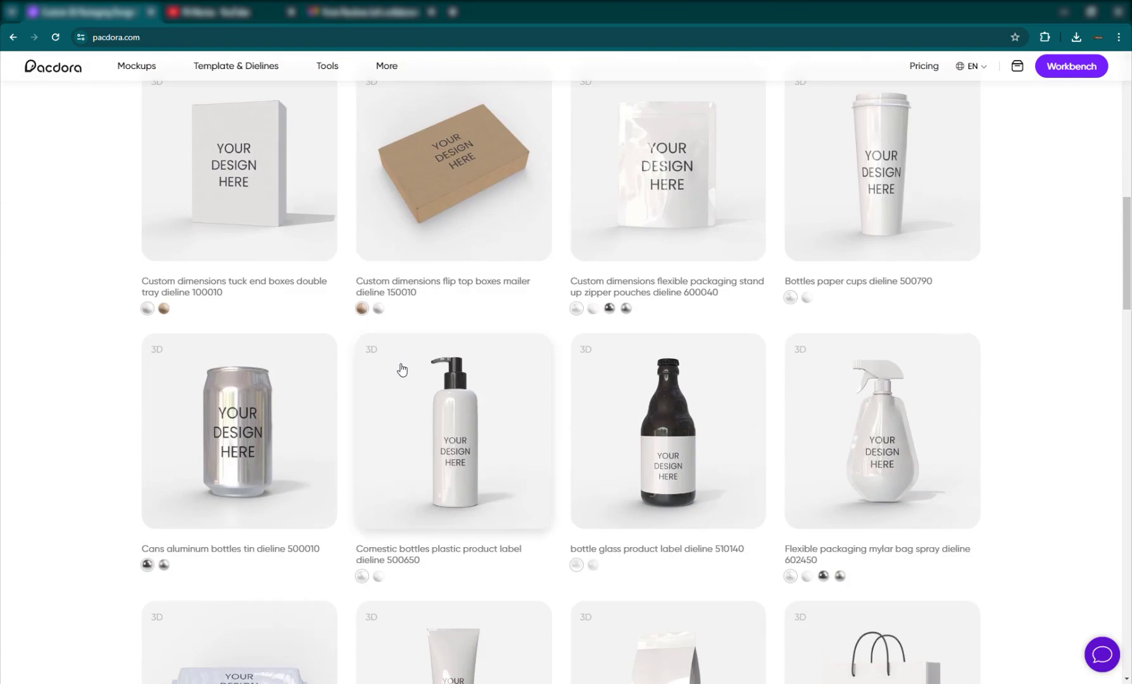
scroll(399, 372, up, 6)
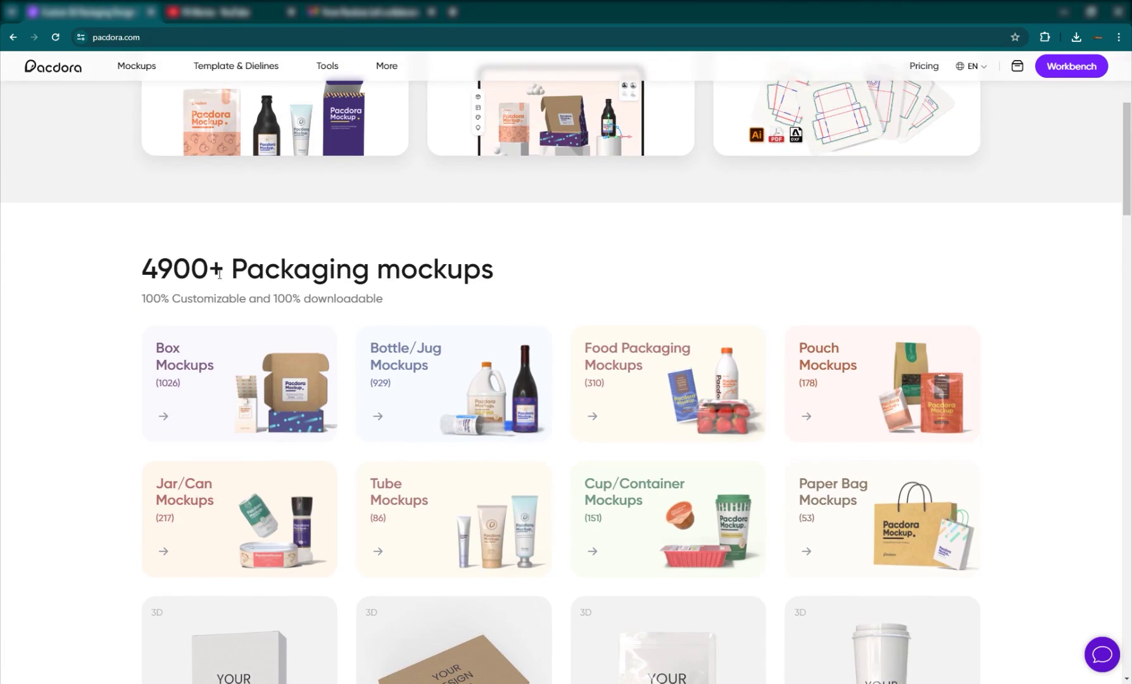
scroll(418, 380, down, 3)
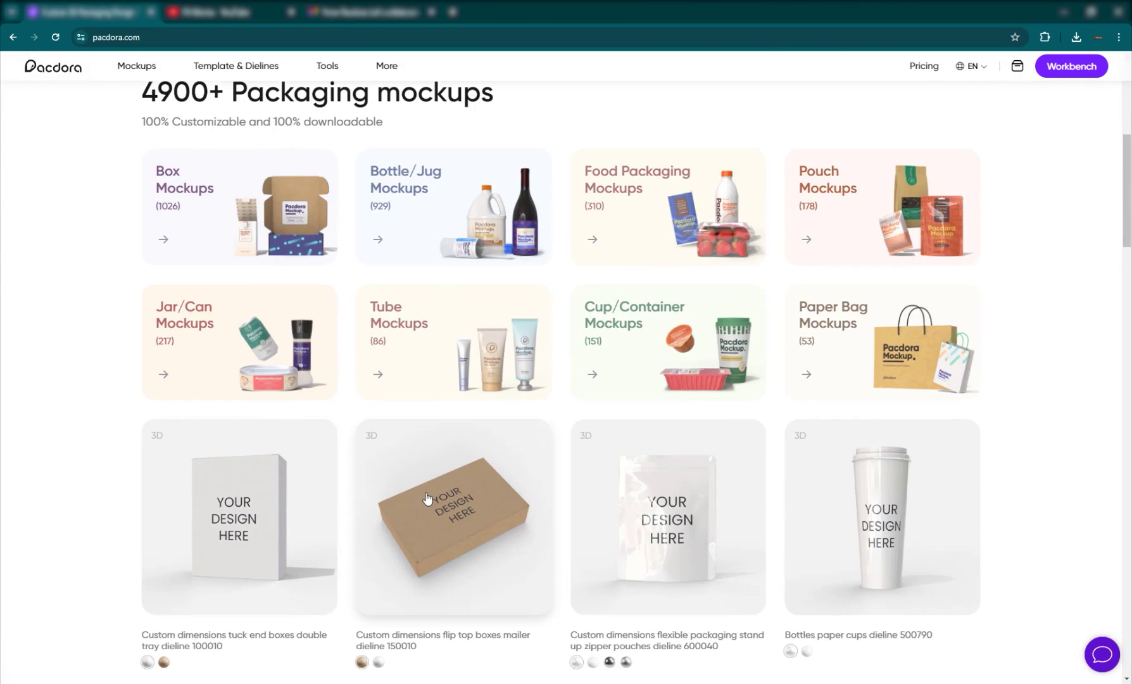
scroll(421, 472, up, 6)
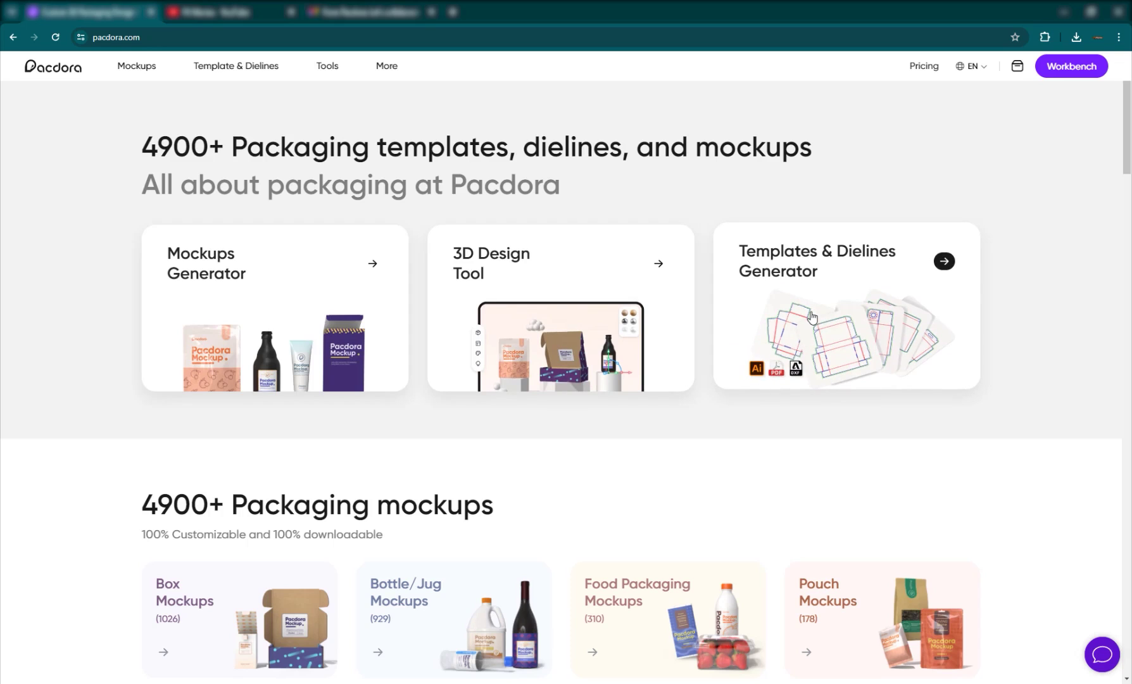
scroll(723, 365, down, 9)
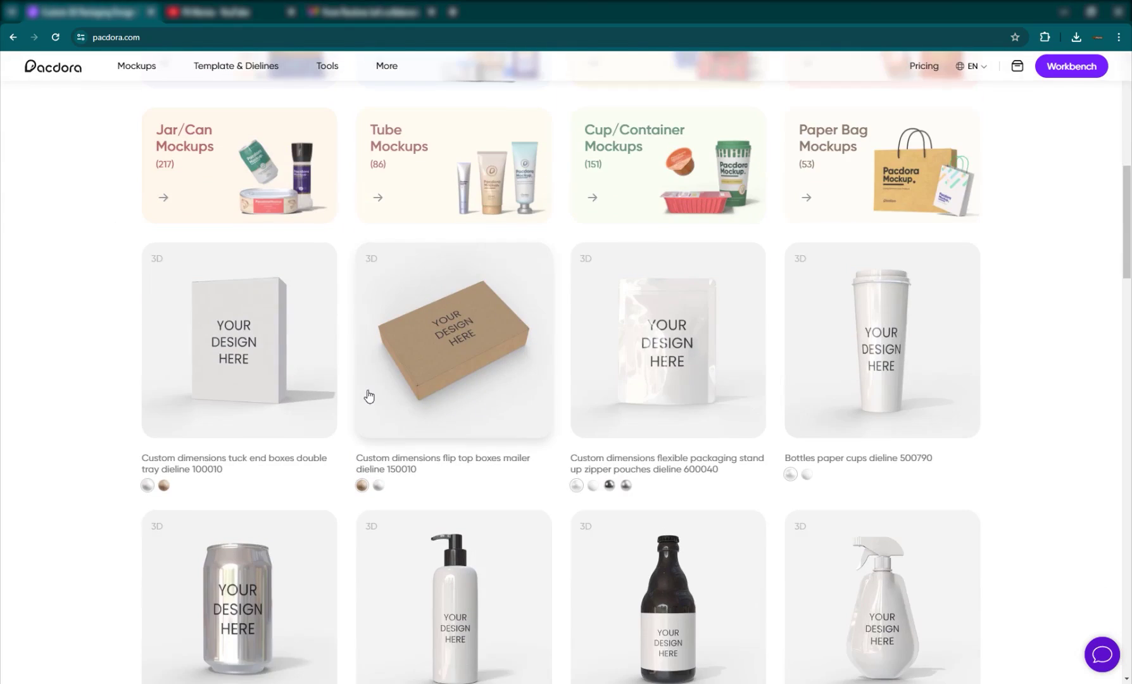
scroll(369, 396, up, 4)
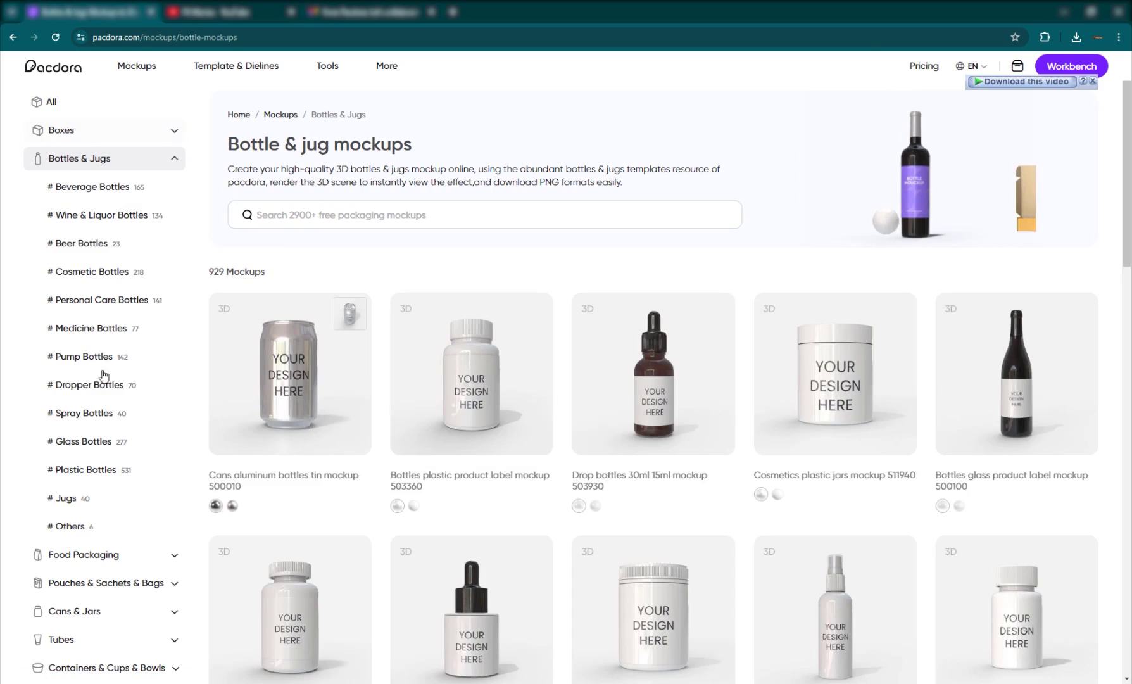
- Open the Food Packaging mockup category and look over its mockups
scroll(78, 532, down, 1)
click(76, 511)
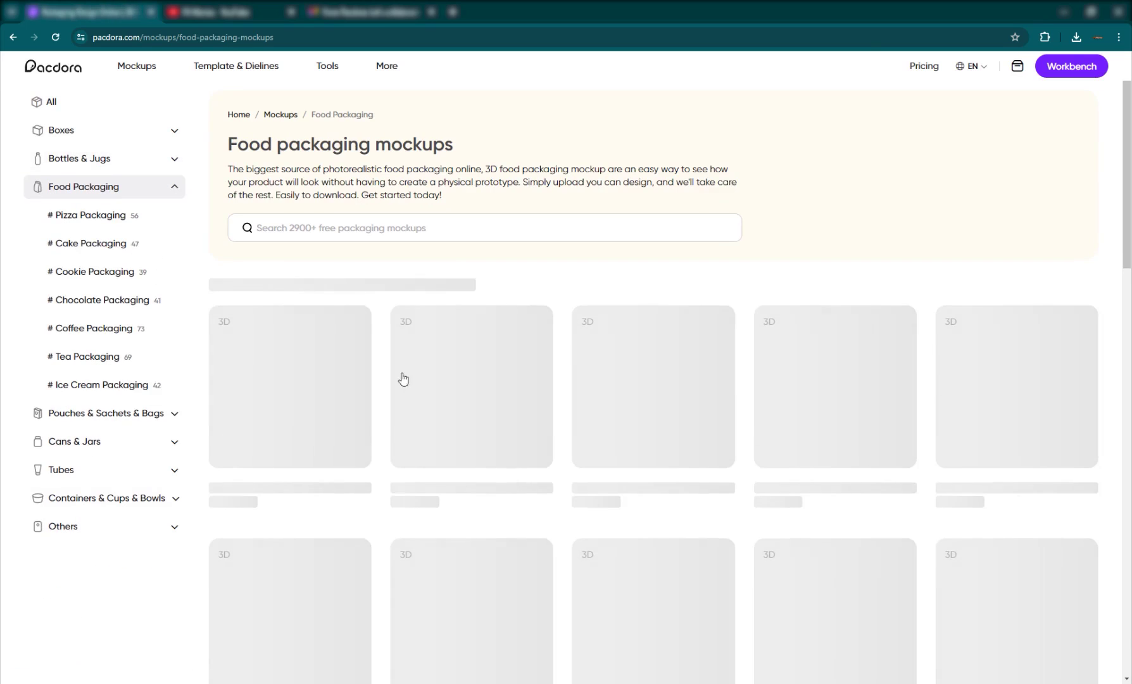
scroll(496, 423, down, 1)
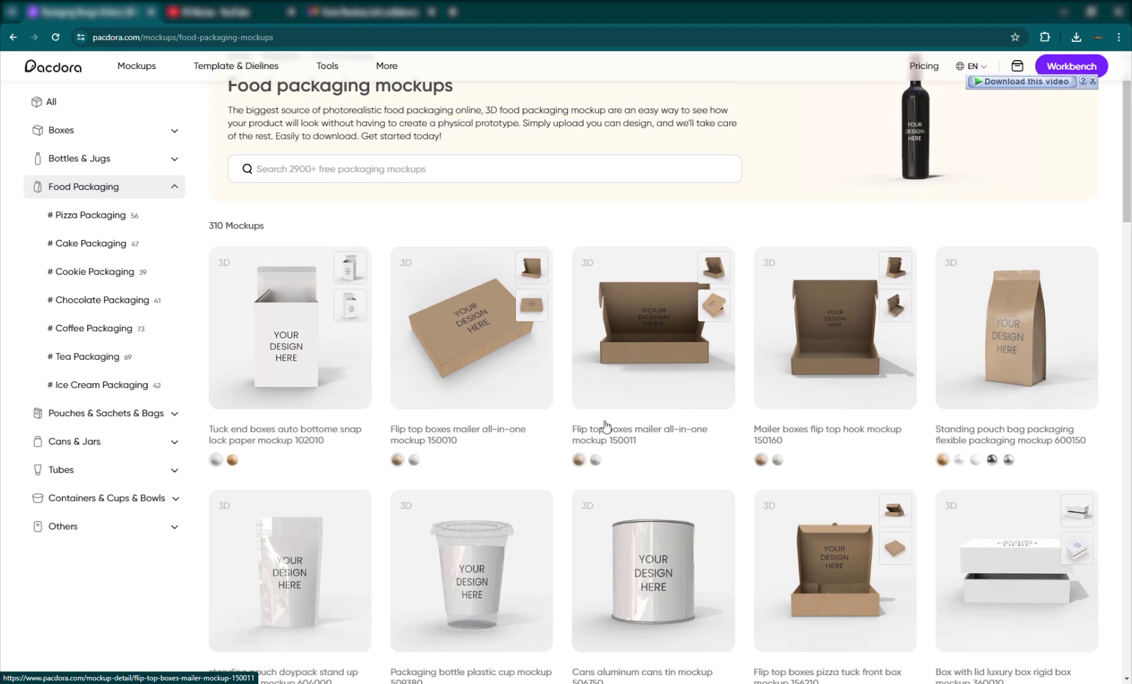
scroll(295, 440, up, 1)
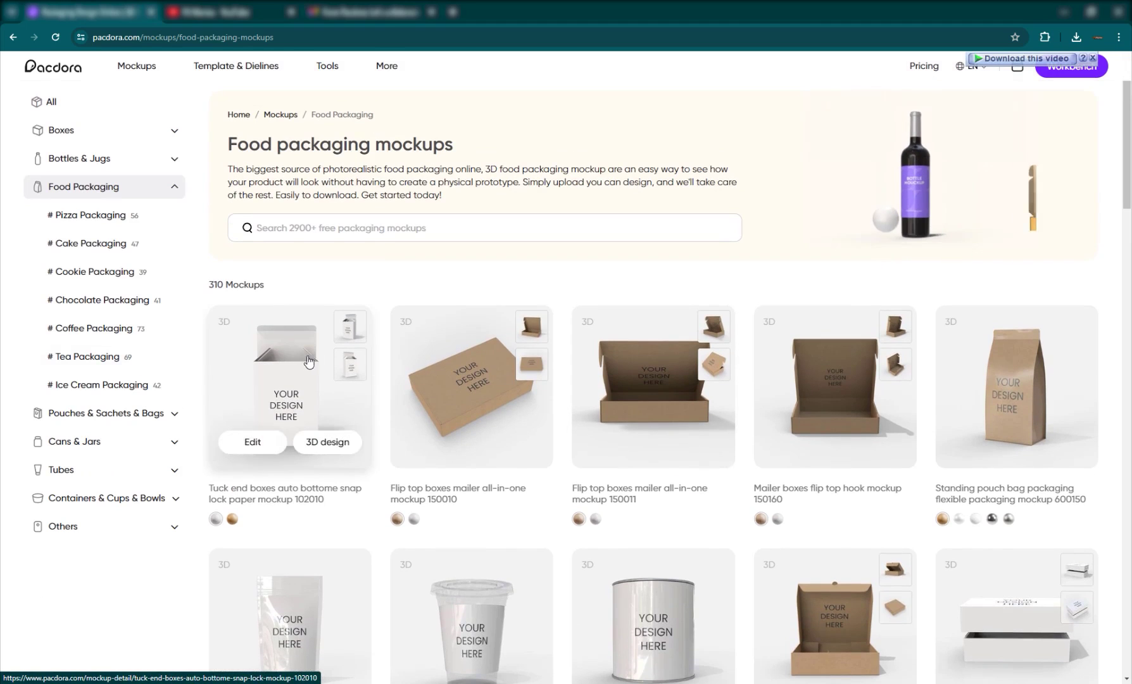
- Open the Packaging bottle glass bottle mockup 509440 from the Bottles & Jugs category
click(76, 163)
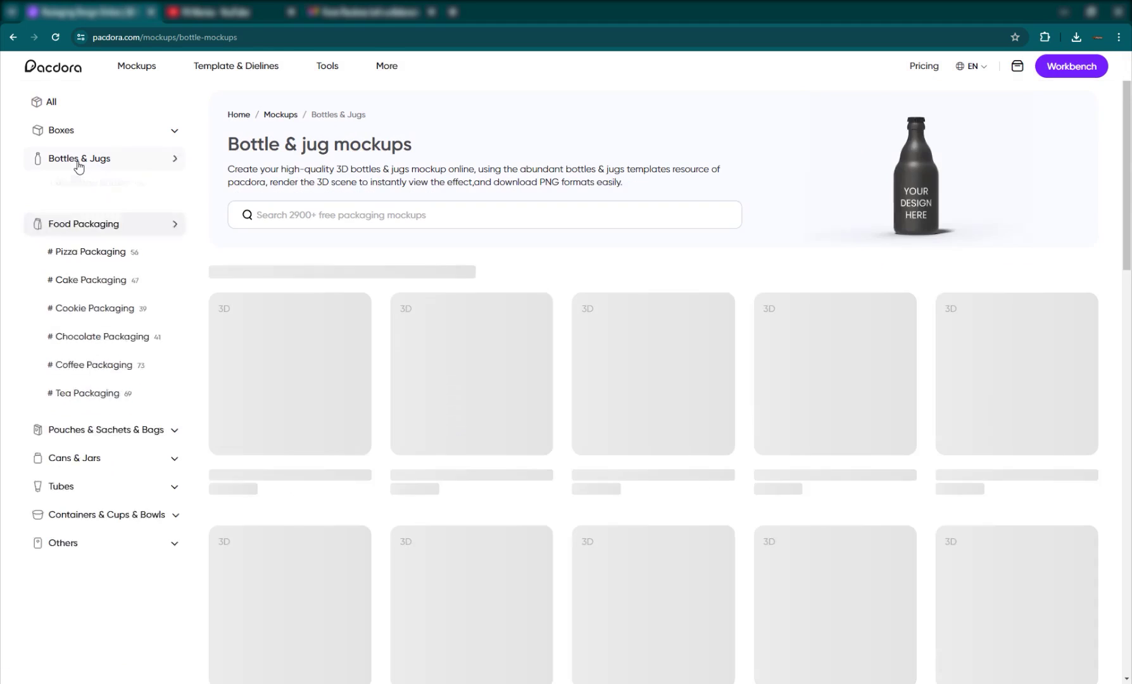
scroll(587, 442, down, 5)
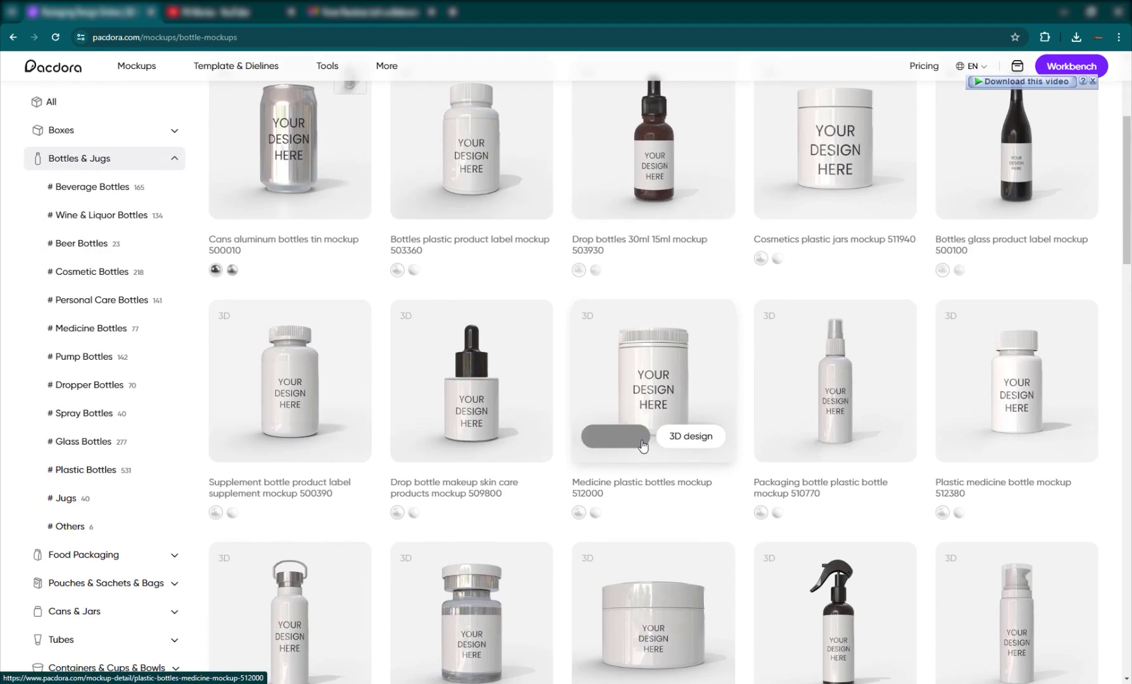
scroll(643, 445, down, 9)
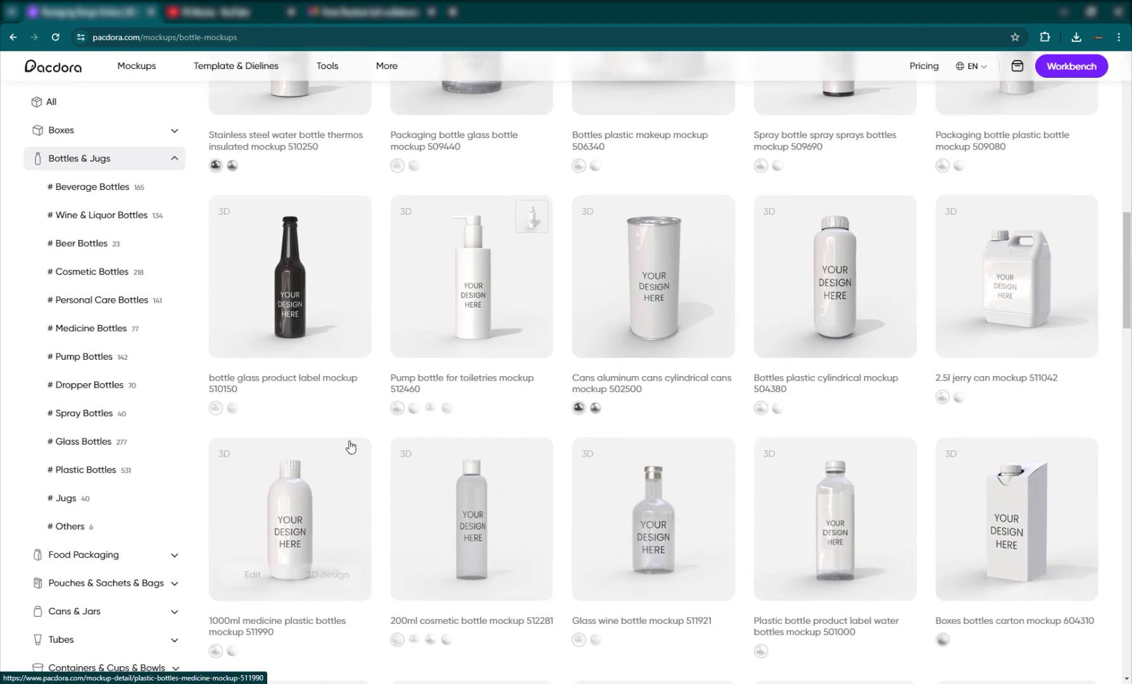
scroll(467, 457, up, 8)
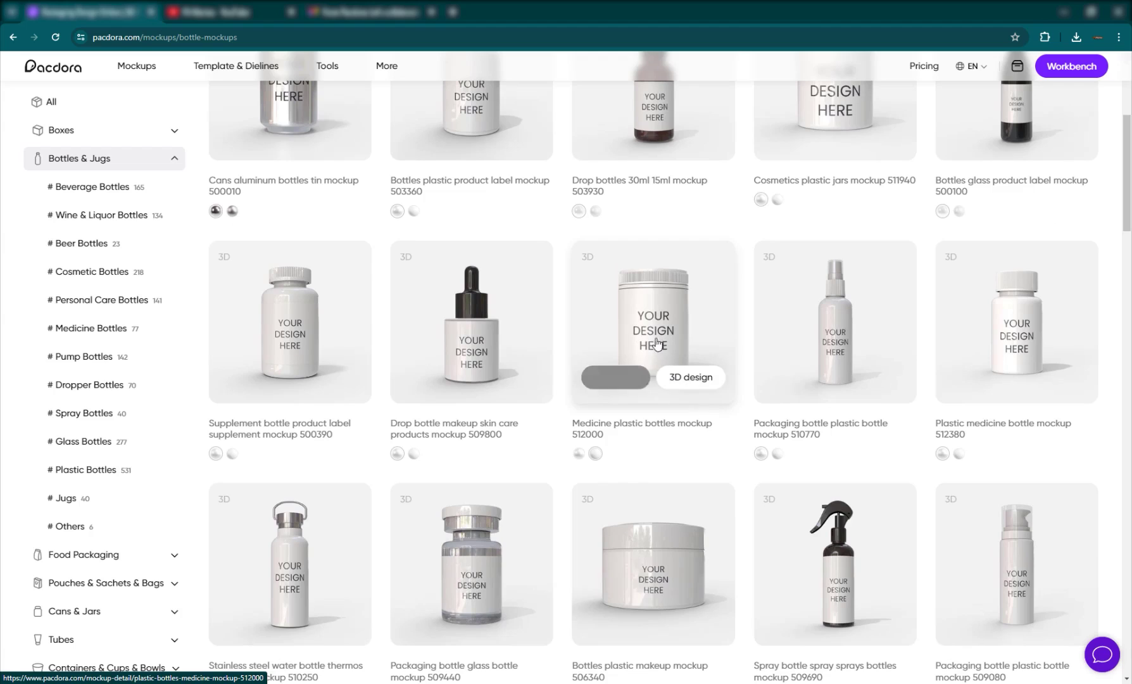
scroll(658, 344, up, 5)
scroll(710, 500, down, 1)
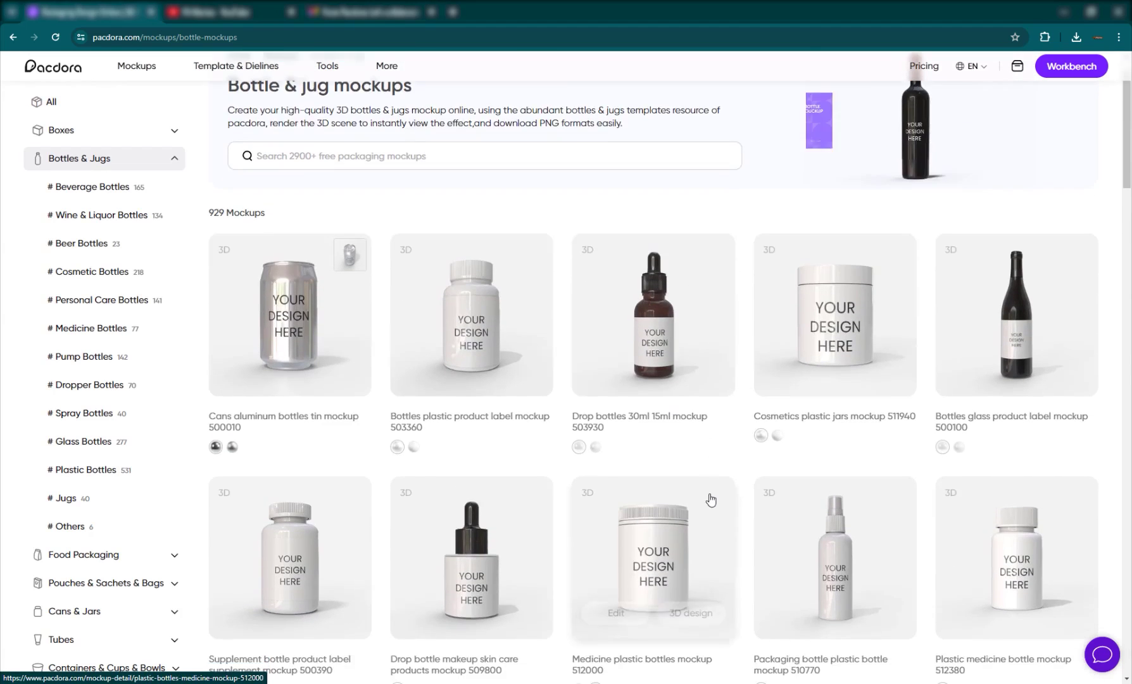
scroll(711, 500, down, 4)
scroll(494, 411, down, 1)
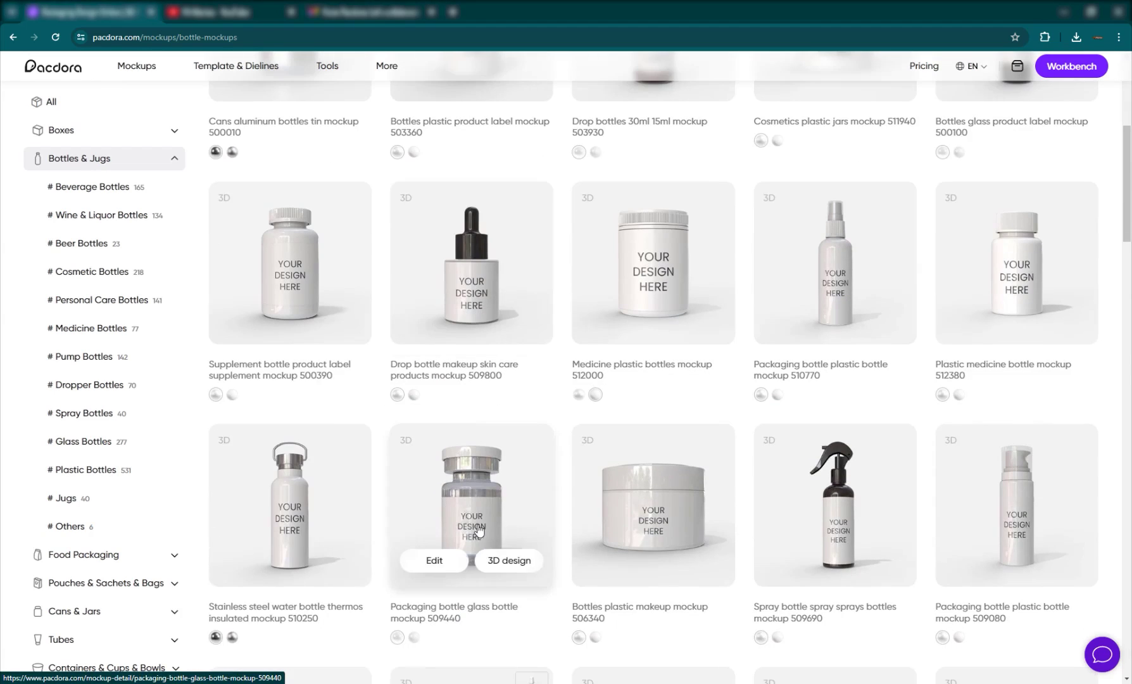
click(479, 471)
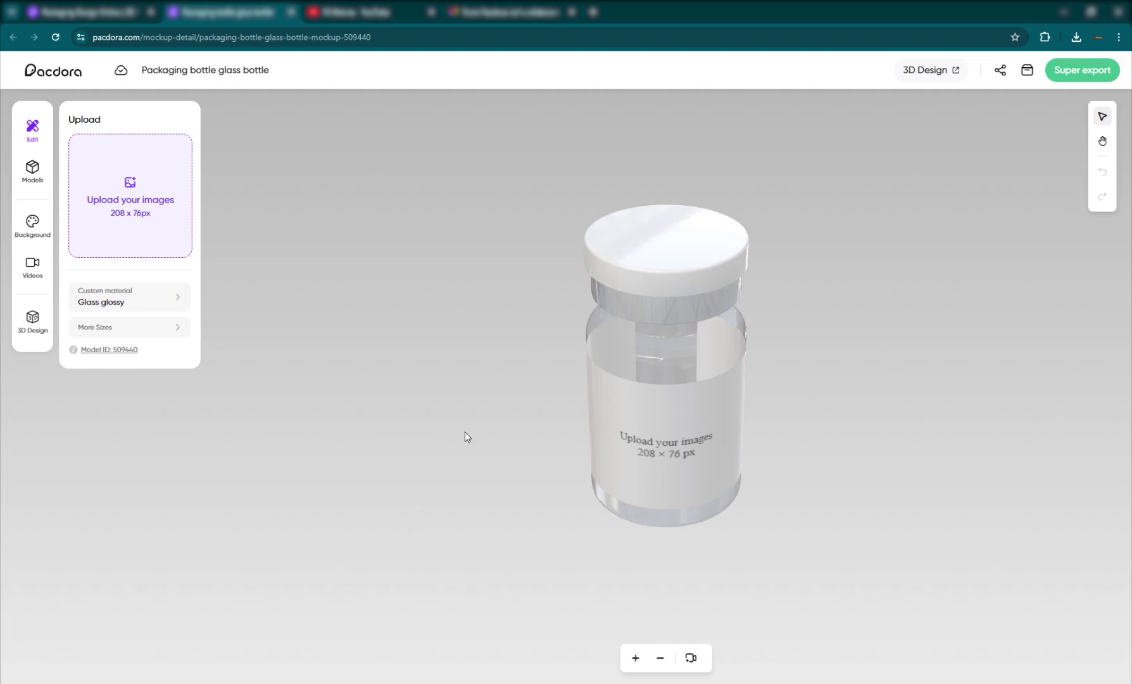
- Inspect the 3D glass bottle and its label area from several angles and distances
drag(488, 433, 607, 349)
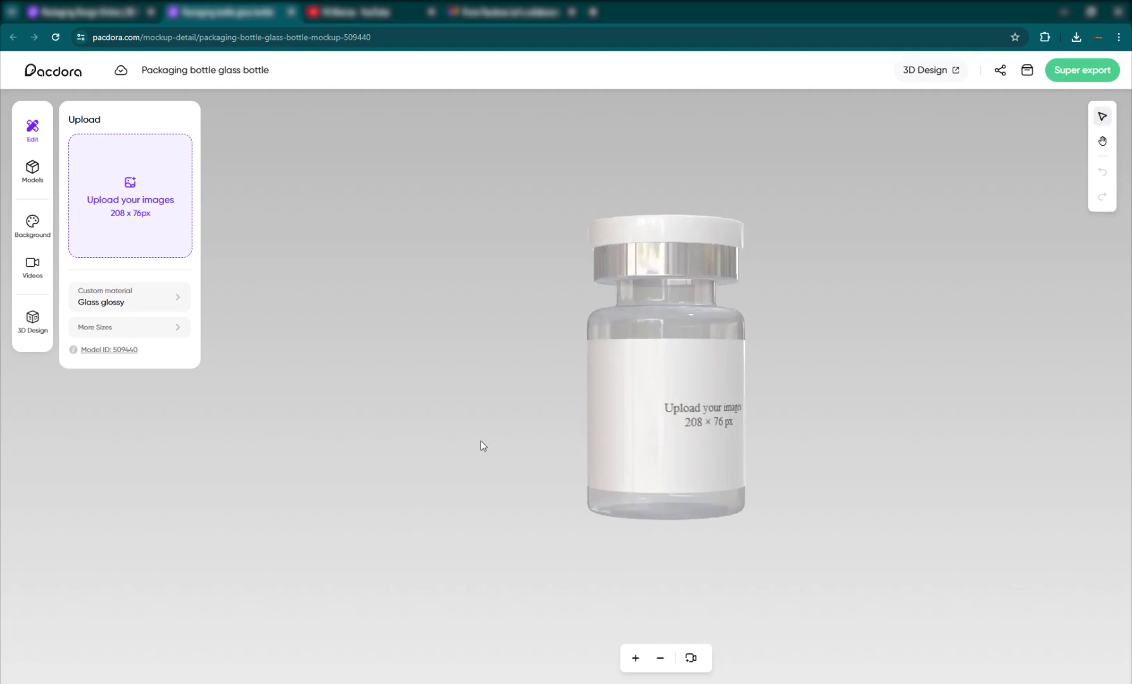
drag(481, 441, 675, 355)
scroll(675, 354, up, 2)
drag(874, 496, 653, 451)
scroll(653, 450, up, 1)
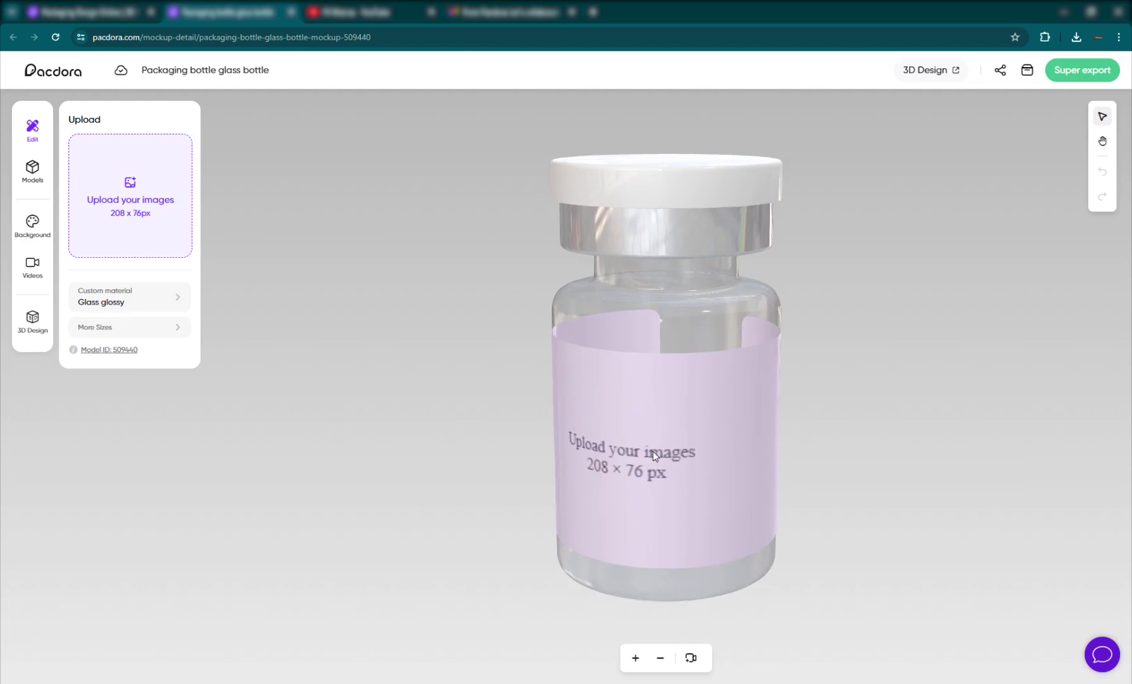
scroll(653, 451, down, 3)
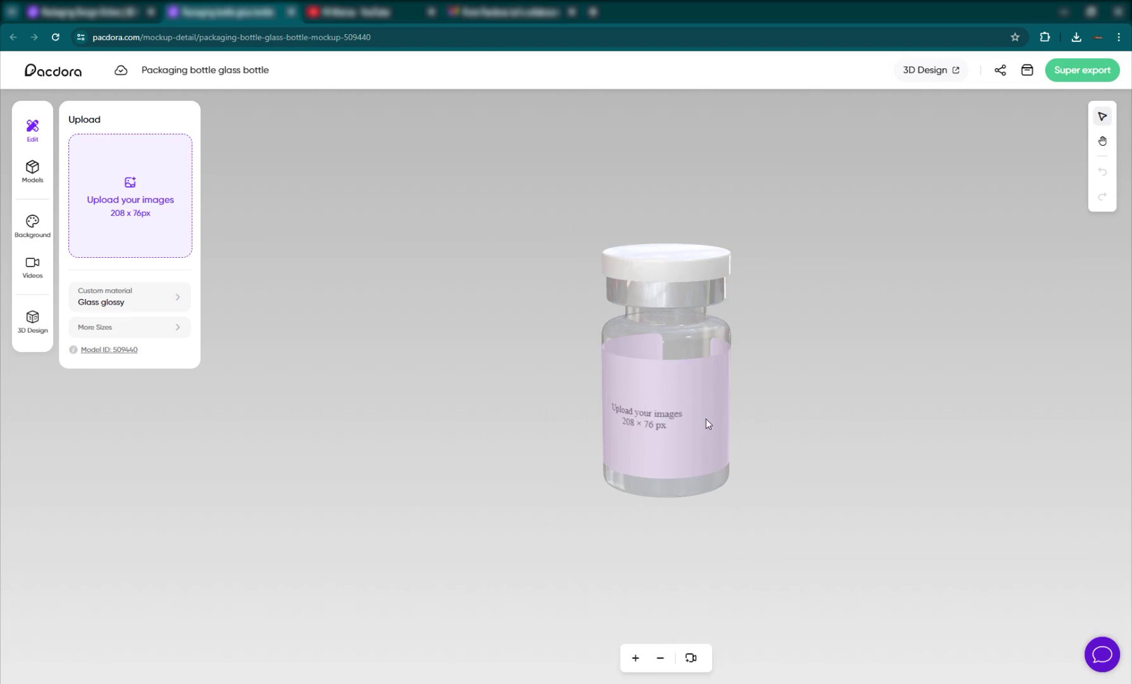
right_drag(708, 423, 575, 406)
scroll(572, 408, up, 2)
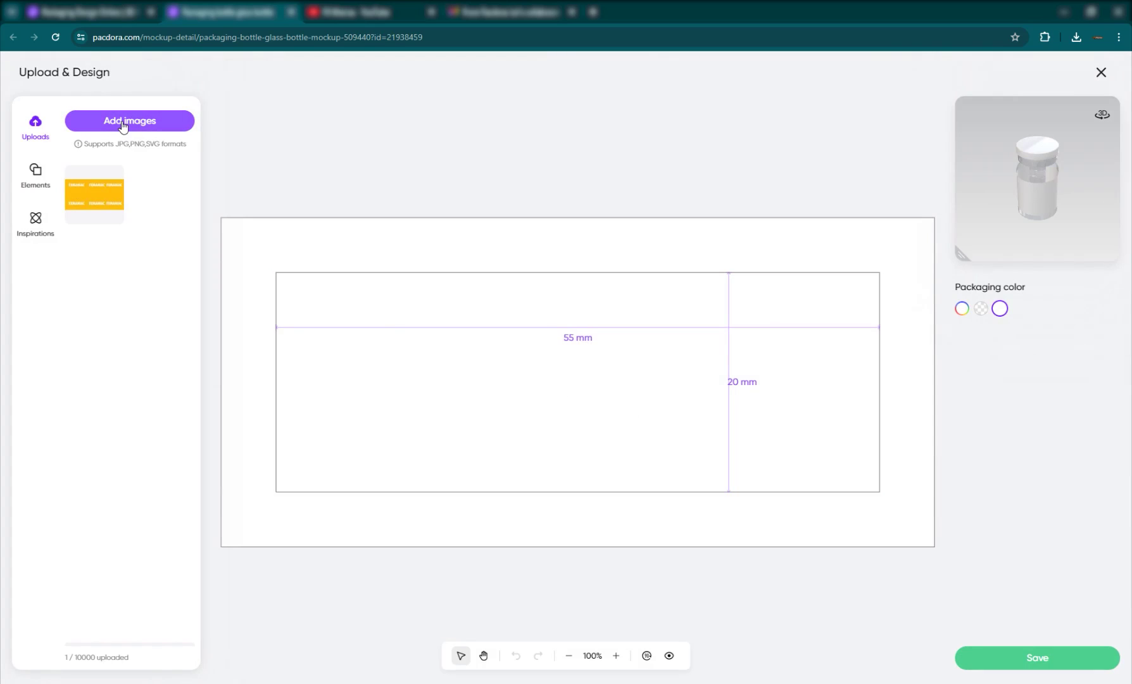
- Add the scalloped round PACDORA badge from the Text Combinations elements and scale it down to fit the label's 20 mm height
click(30, 181)
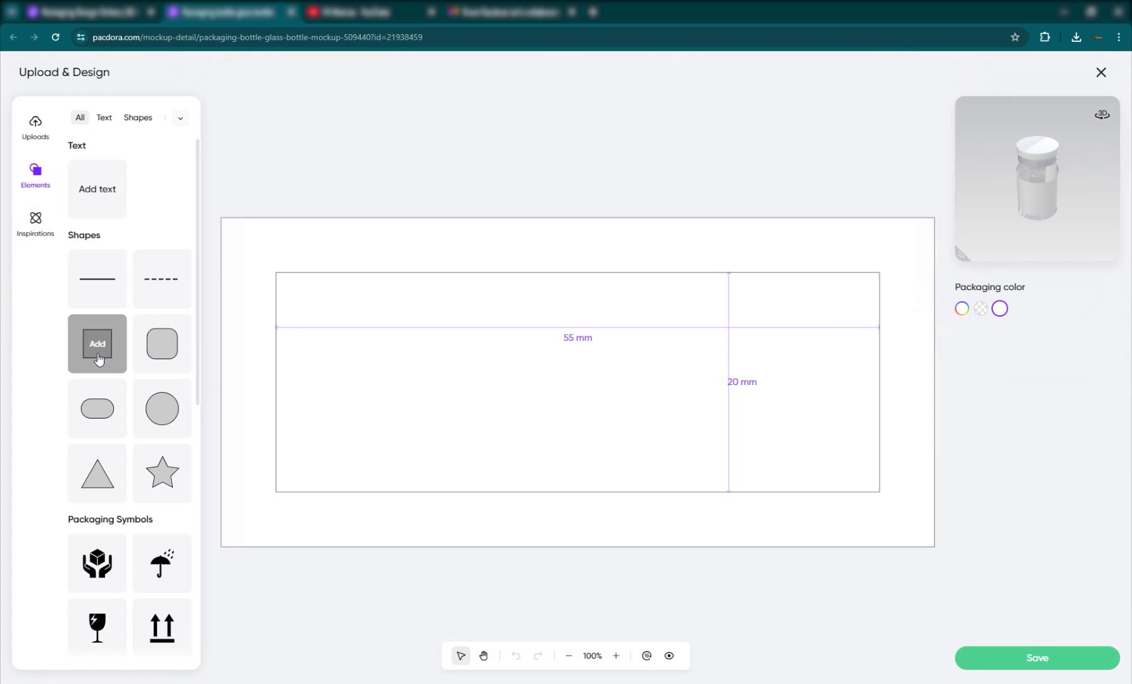
scroll(130, 497, down, 6)
scroll(120, 443, down, 2)
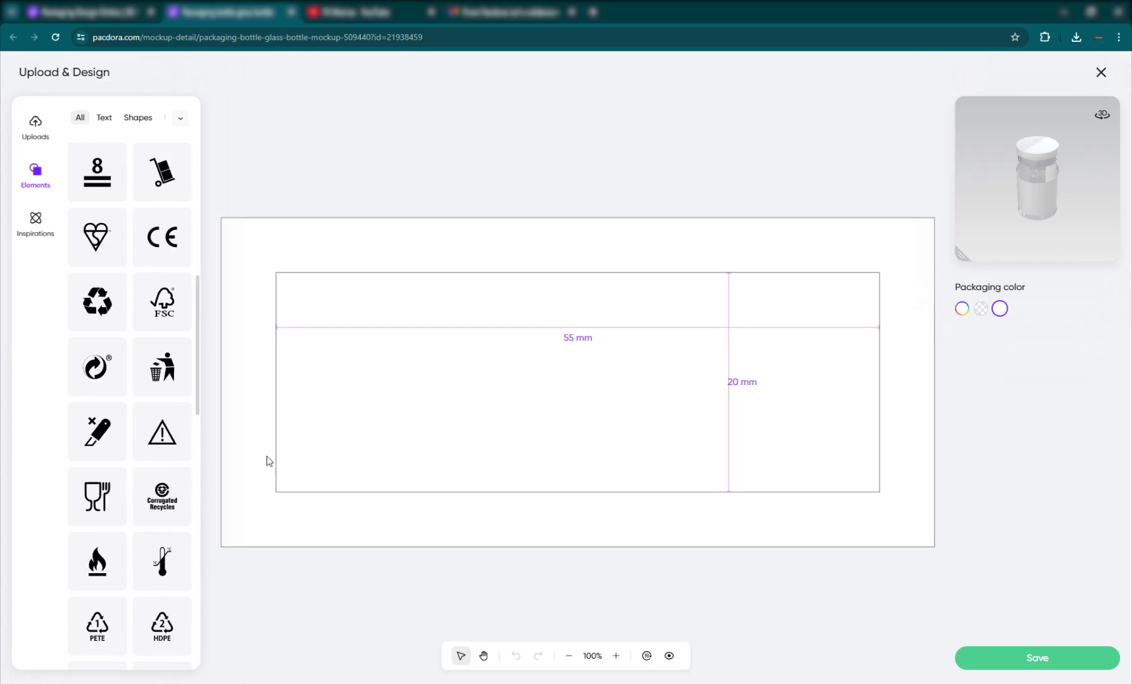
scroll(156, 421, down, 5)
scroll(155, 393, up, 3)
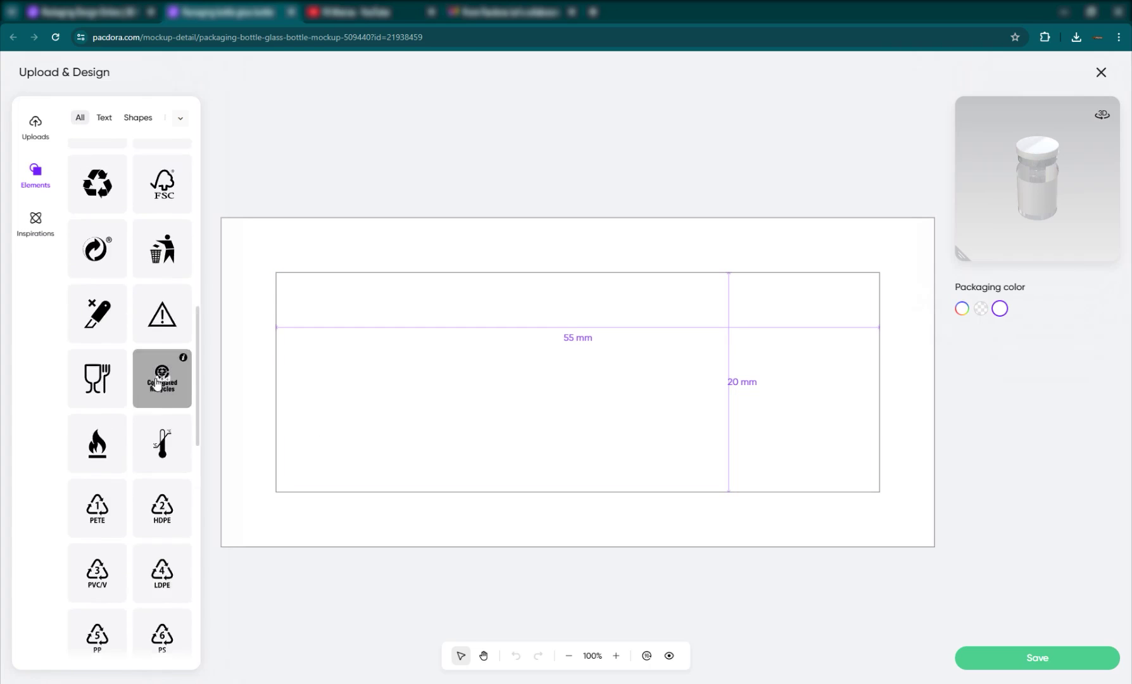
scroll(159, 382, down, 9)
scroll(157, 384, down, 5)
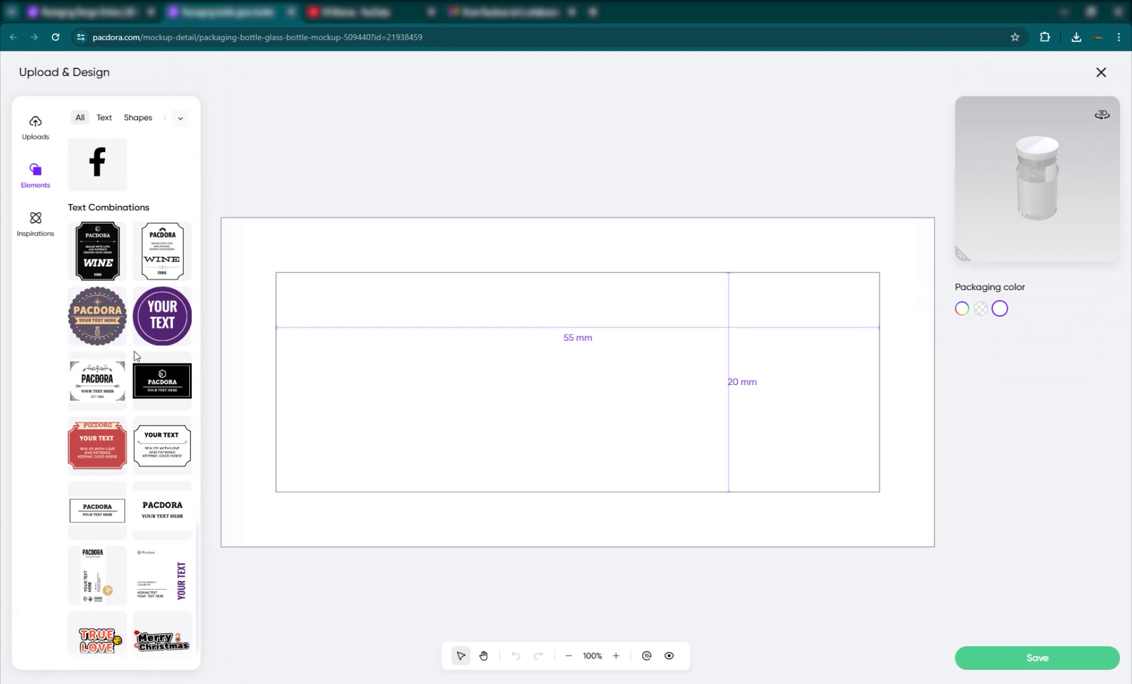
click(105, 326)
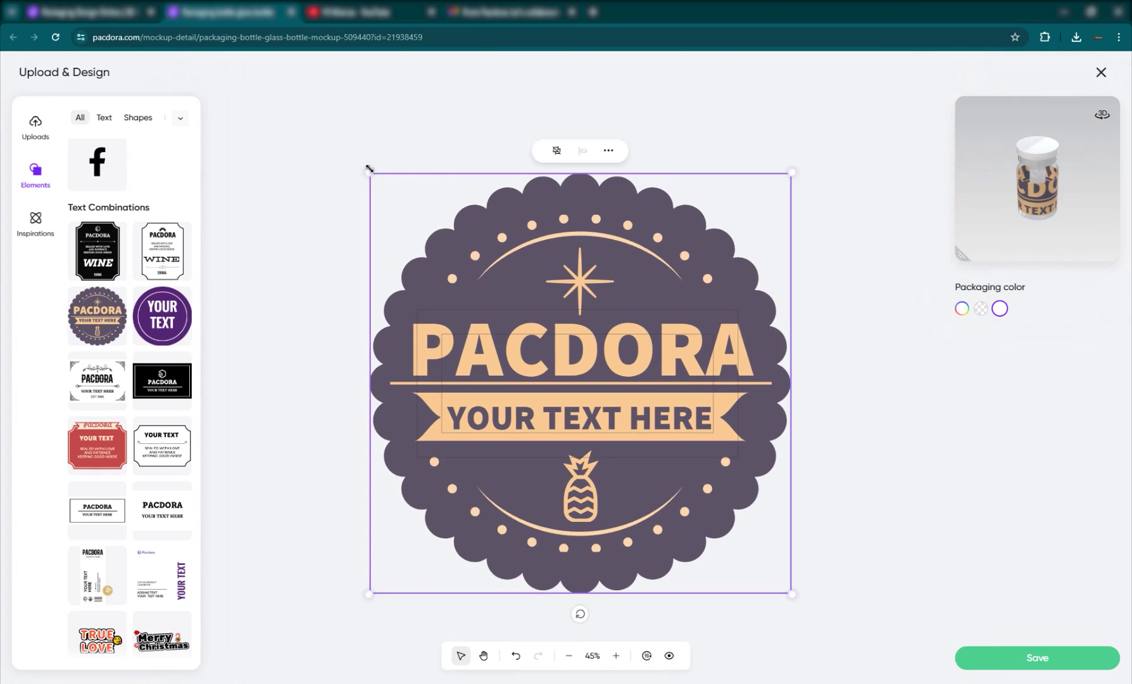
drag(369, 173, 547, 373)
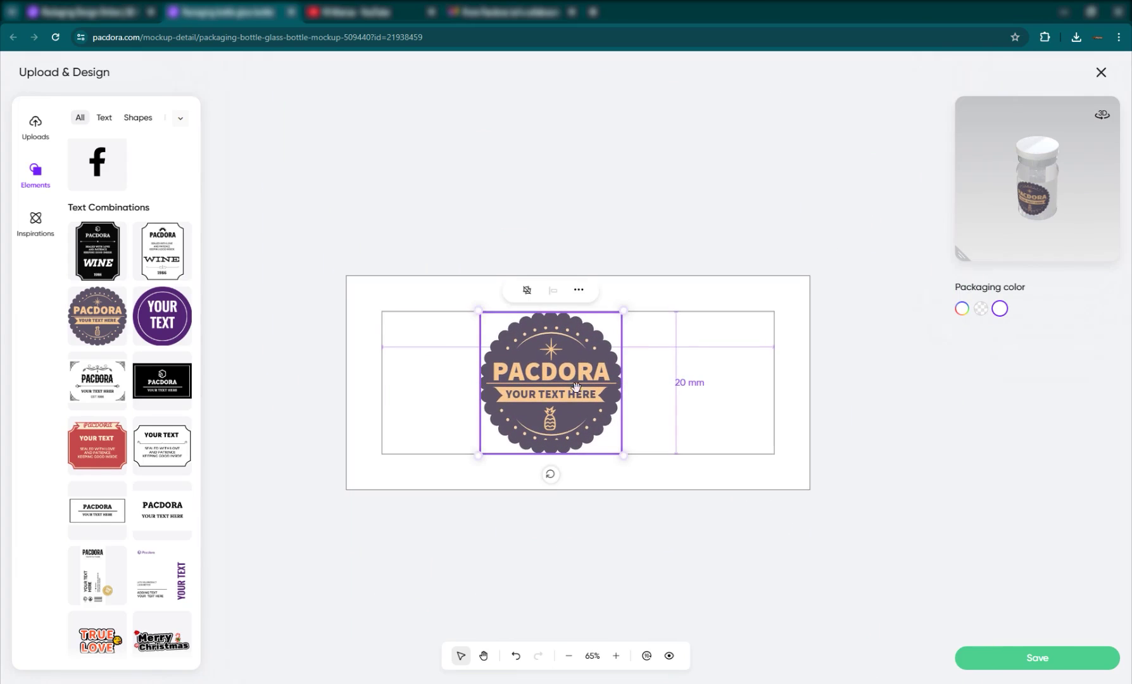
ctrl+scroll(576, 386, up, 2)
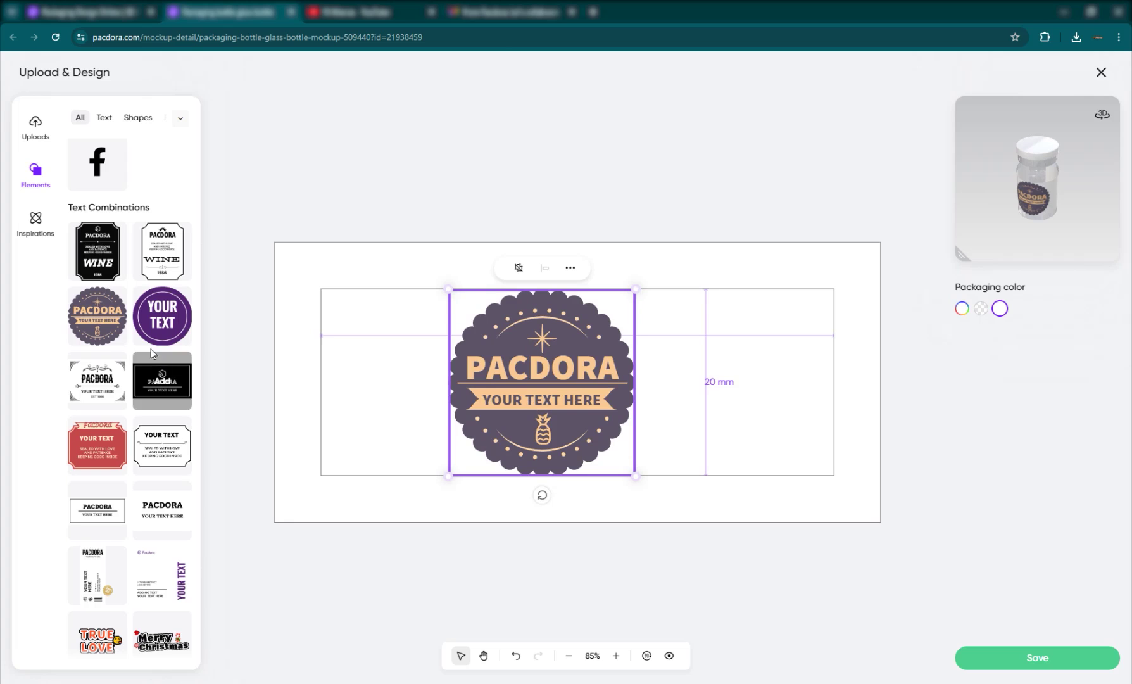
- Add the orange "MOCKUP" design with the coffee-bean O from the ready-made inspirations to the label
click(26, 239)
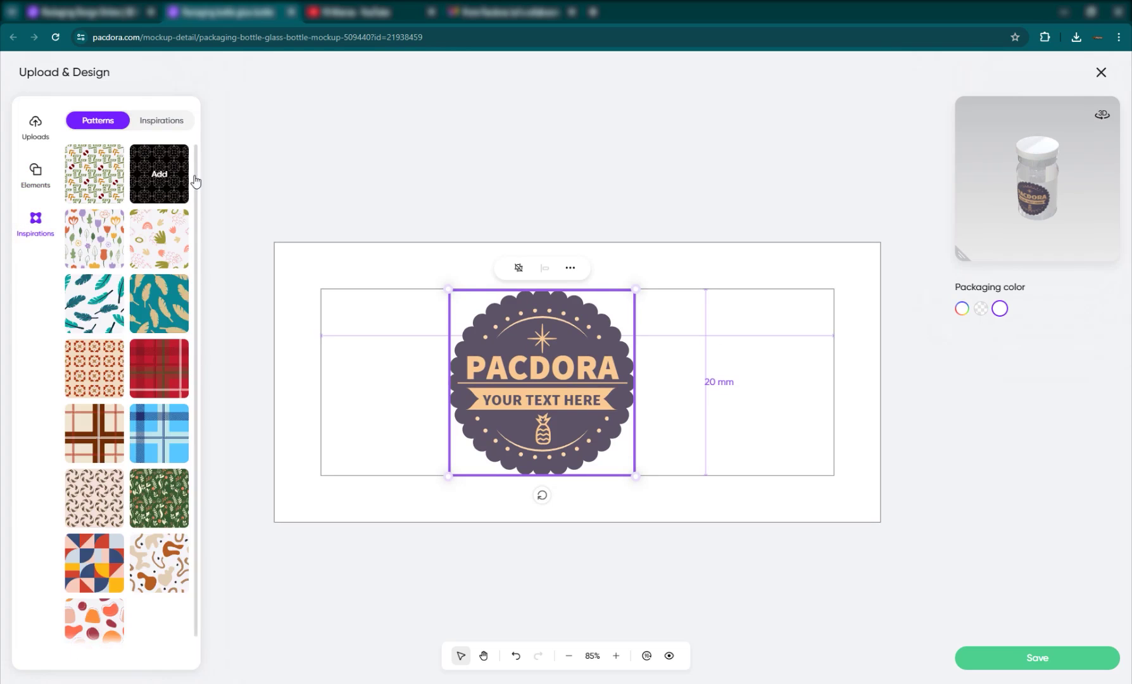
click(157, 120)
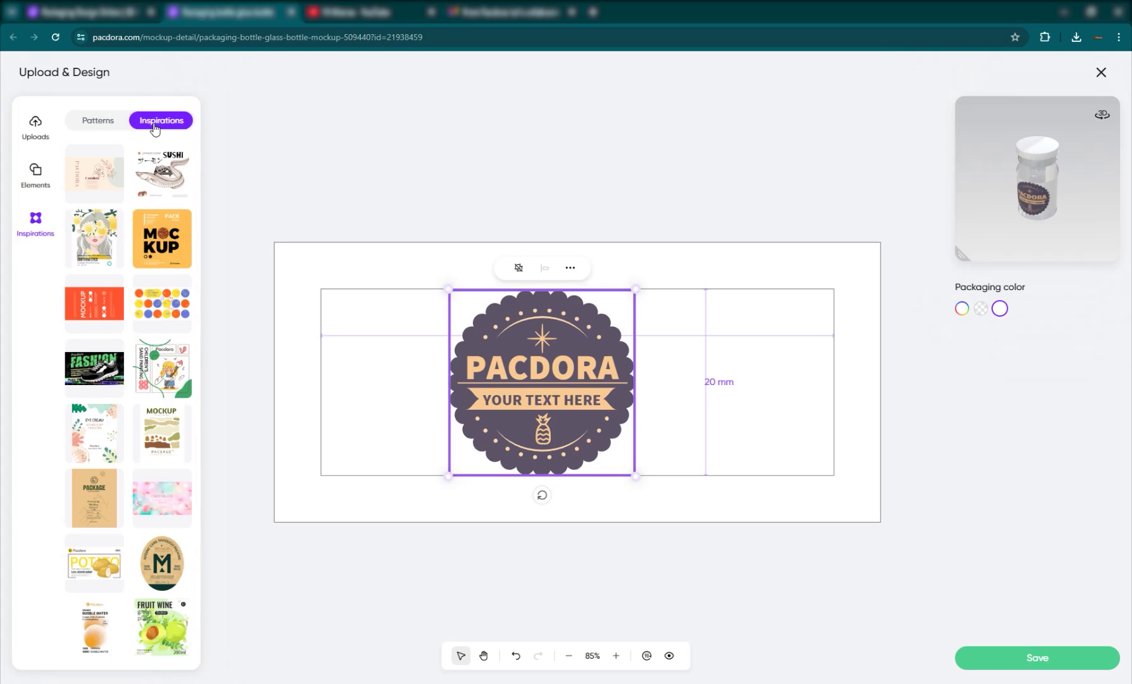
scroll(156, 501, down, 10)
scroll(154, 531, down, 3)
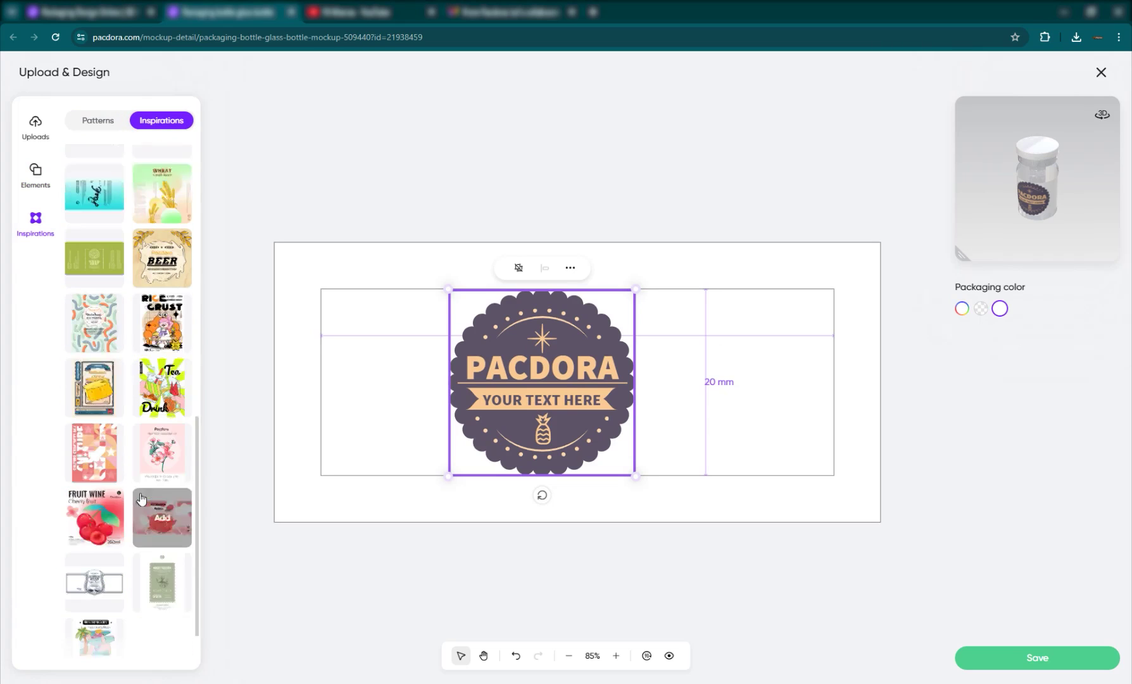
scroll(125, 448, up, 8)
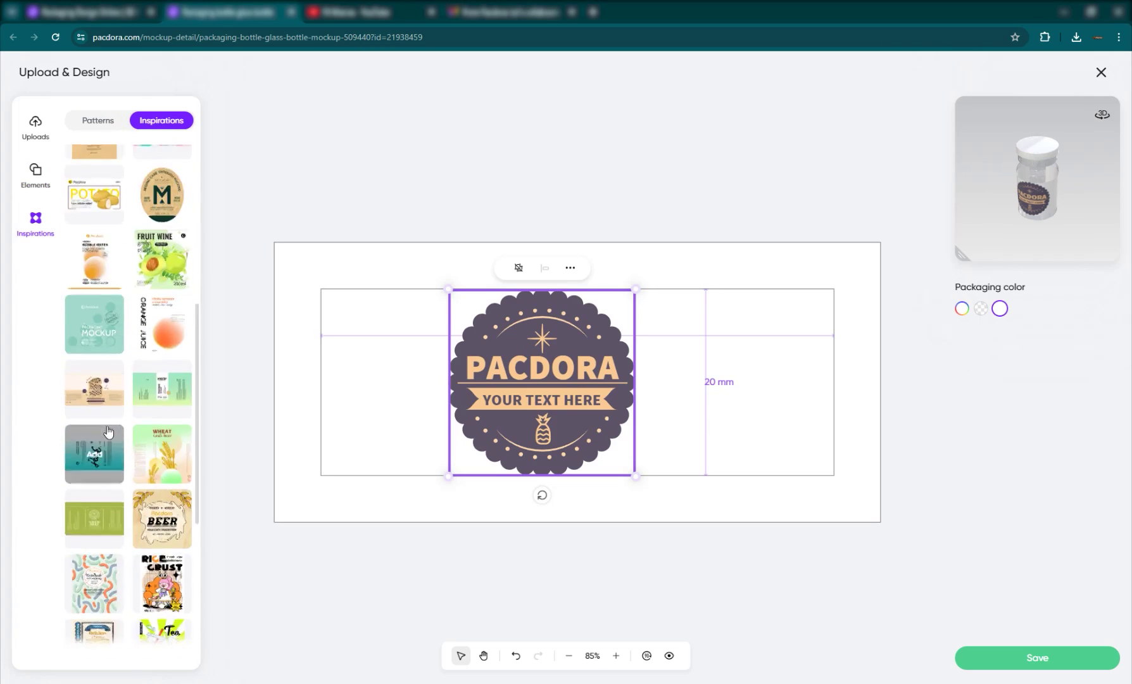
scroll(122, 320, up, 1)
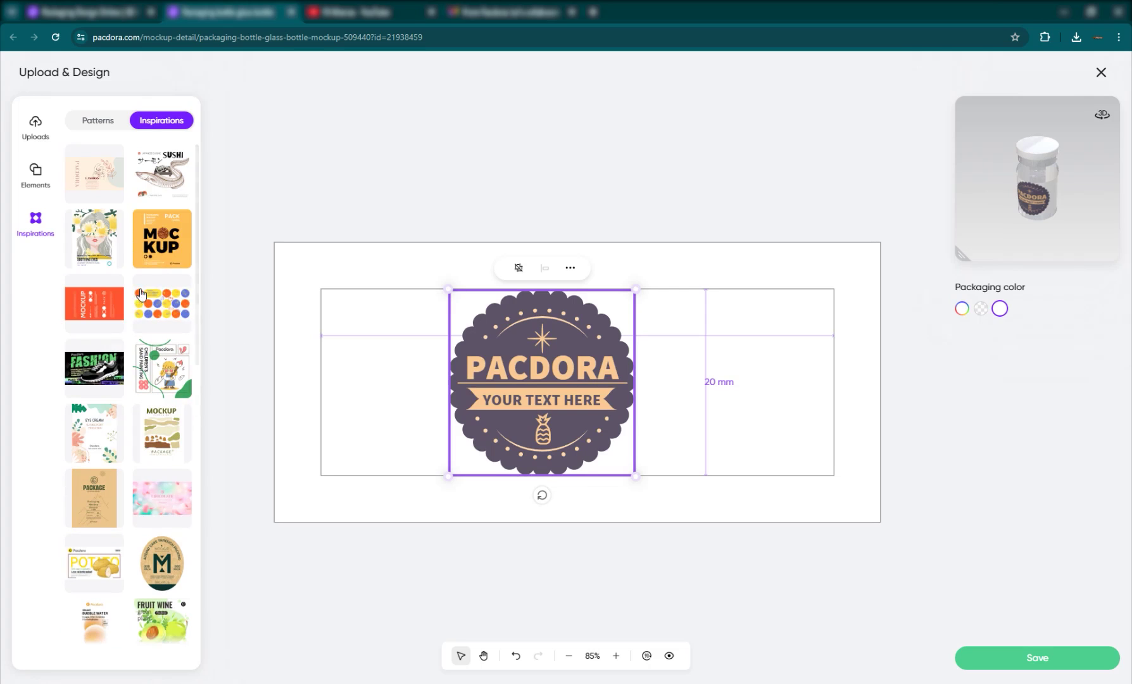
click(162, 238)
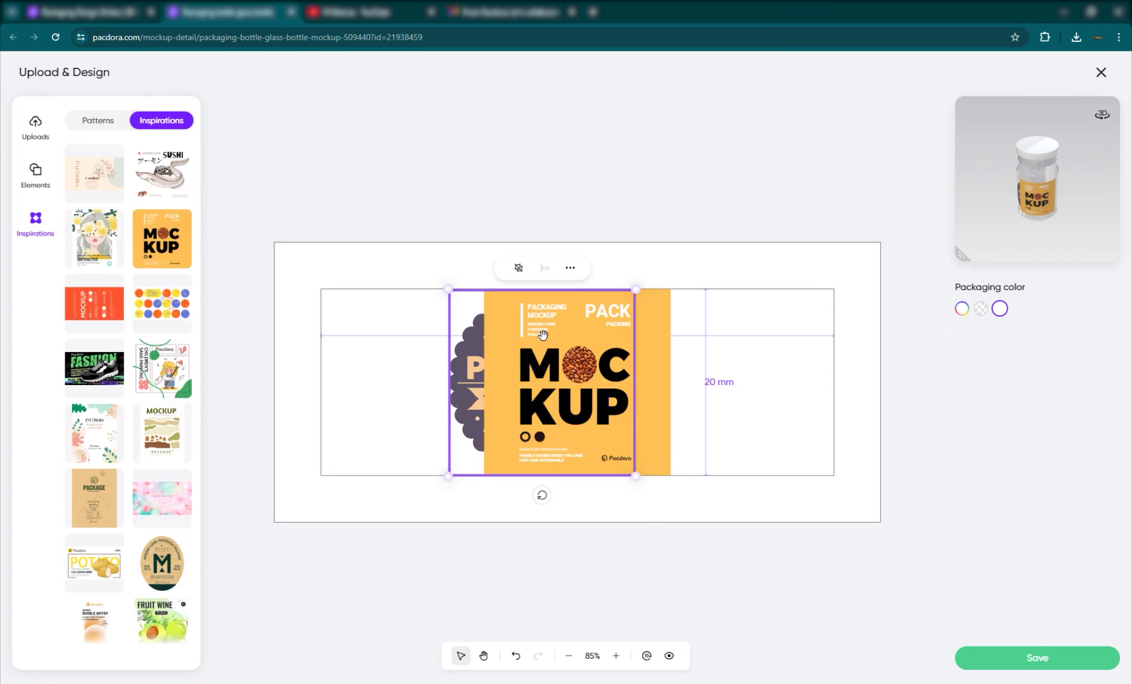
- Separate the overlapping artwork by moving the orange background square to the label's right end and the PACDORA badge to its left end
click(514, 350)
click(618, 349)
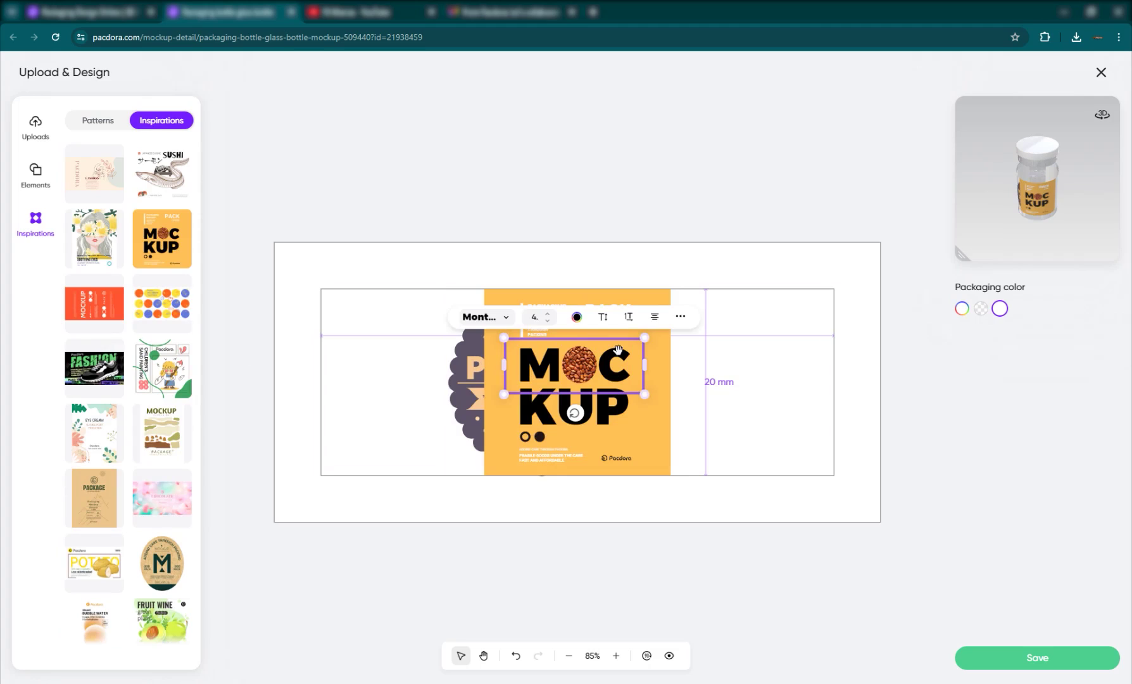
click(637, 442)
click(660, 393)
click(644, 387)
drag(581, 332, 740, 331)
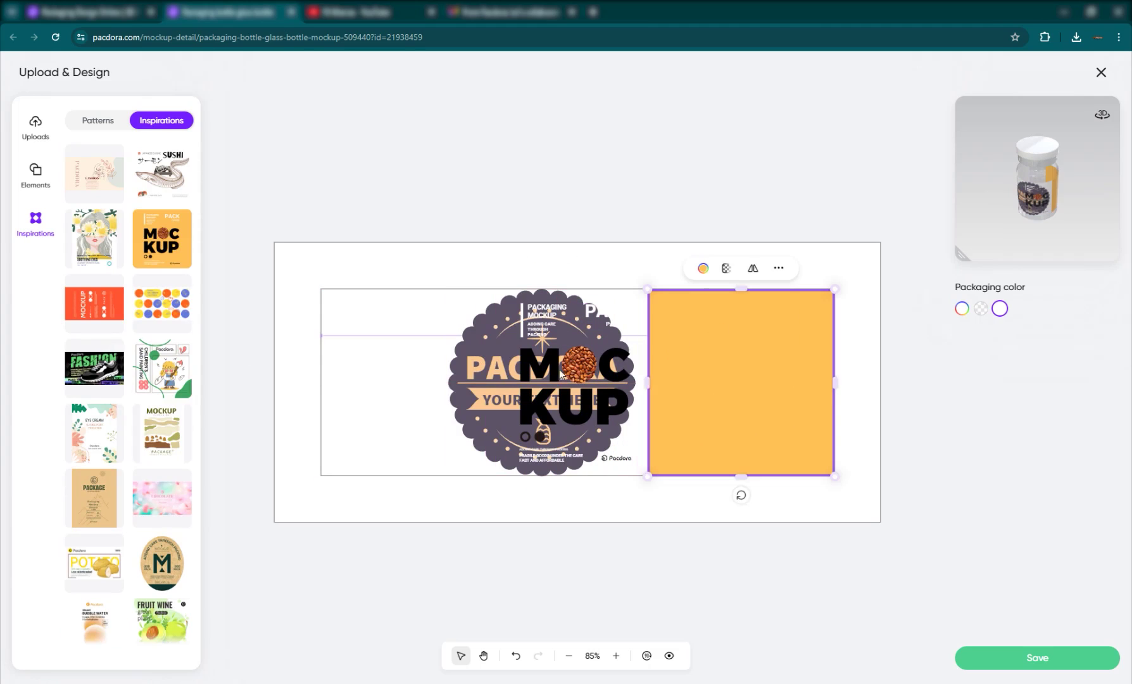
drag(475, 349, 343, 349)
- Select all the black and white MOCKUP texts and graphics together and move them onto the orange background square
click(522, 327)
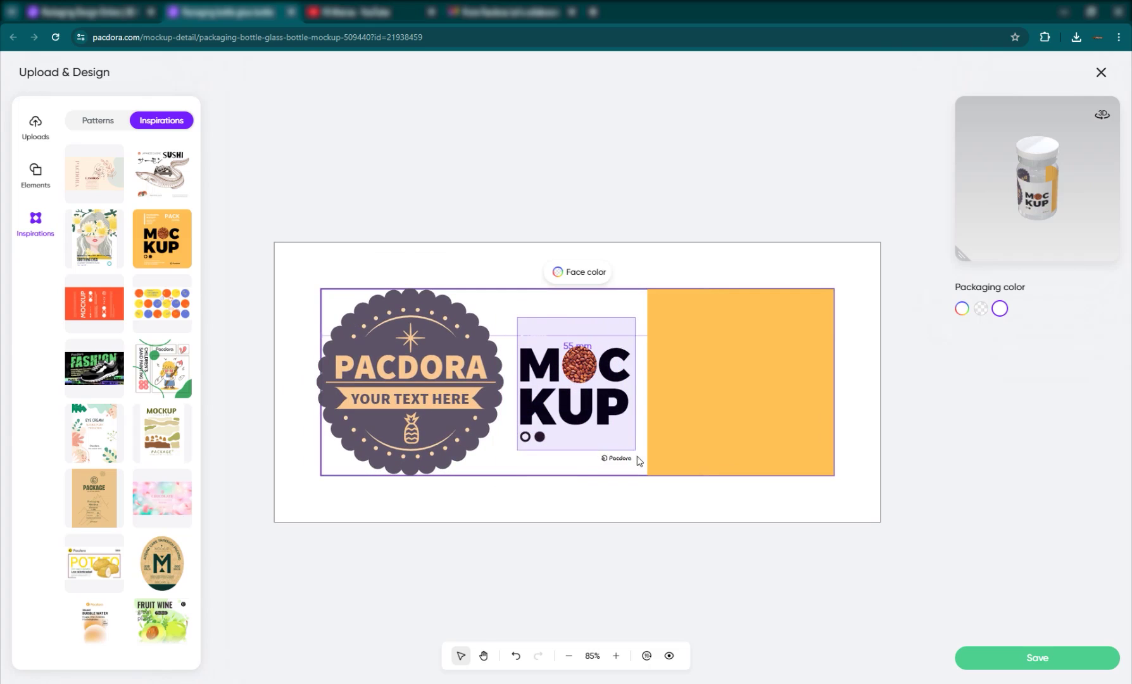
click(574, 410)
drag(574, 410, 746, 411)
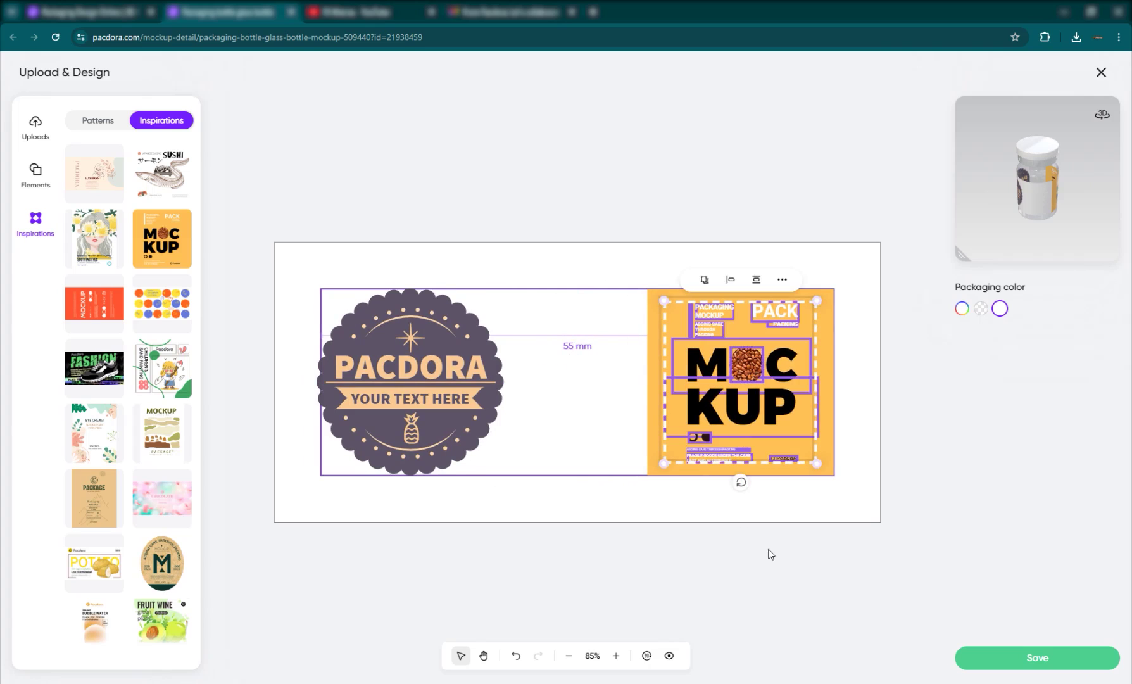
click(768, 550)
- Scale down the PACDORA badge and position it fully inside the label's left end with a small margin all round
click(470, 431)
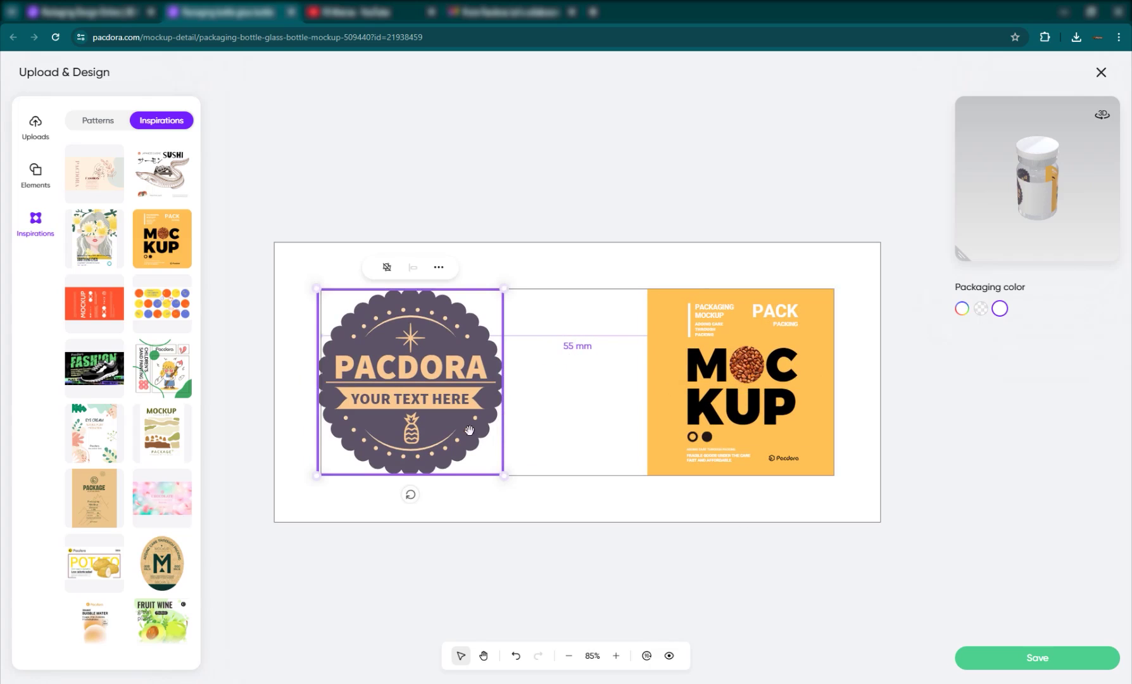
drag(415, 383, 520, 338)
drag(523, 290, 495, 317)
mouse_move(413, 491)
mouse_down()
mouse_move(375, 488)
mouse_move(409, 495)
mouse_up()
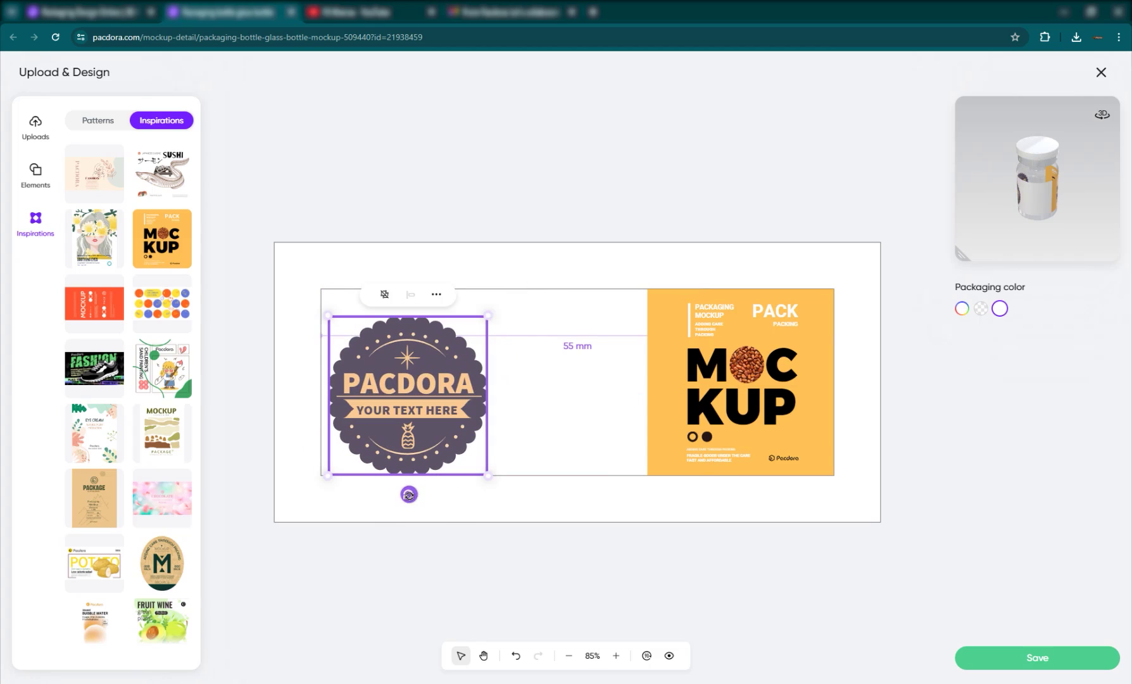
click(423, 399)
mouse_move(423, 399)
mouse_down()
mouse_move(423, 357)
mouse_move(424, 389)
mouse_up()
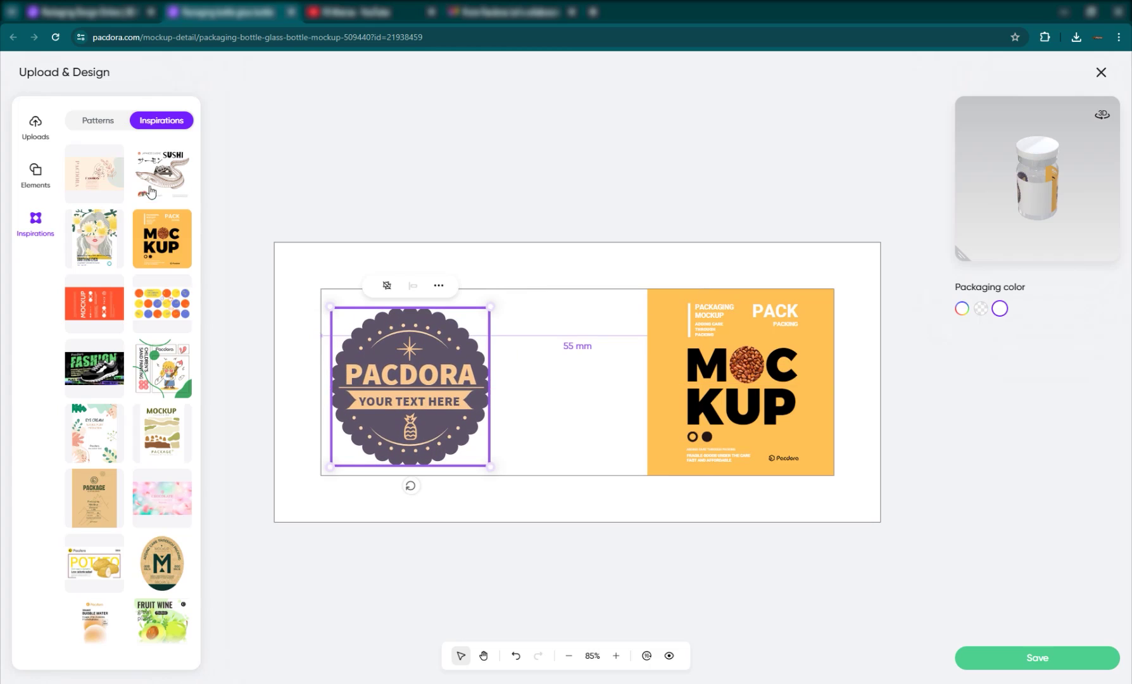
- Browse the remaining inspirations, the patterns, the text combinations and the uploaded images available for the label
scroll(150, 192, down, 10)
scroll(137, 415, up, 6)
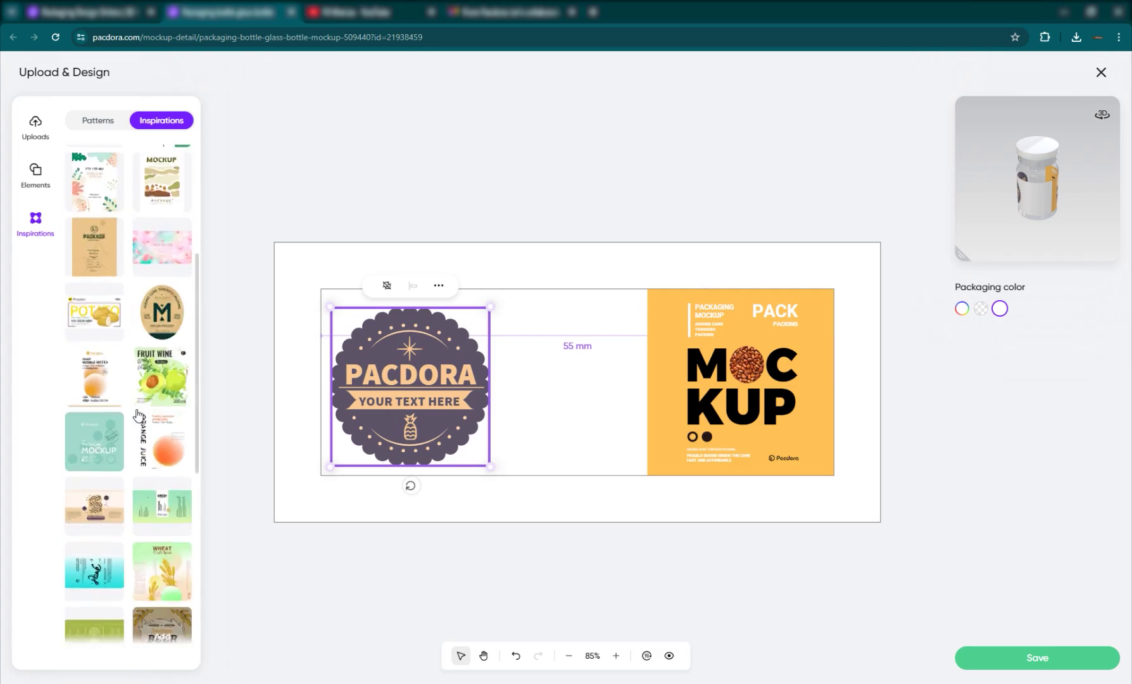
scroll(137, 415, up, 5)
click(97, 126)
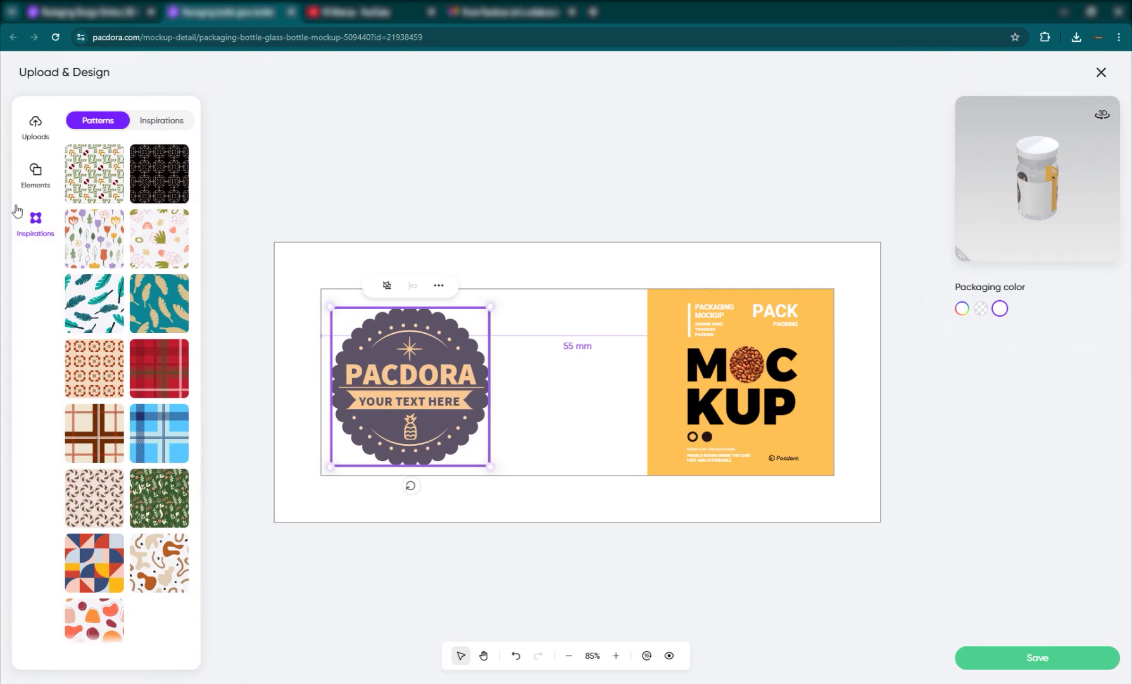
click(36, 183)
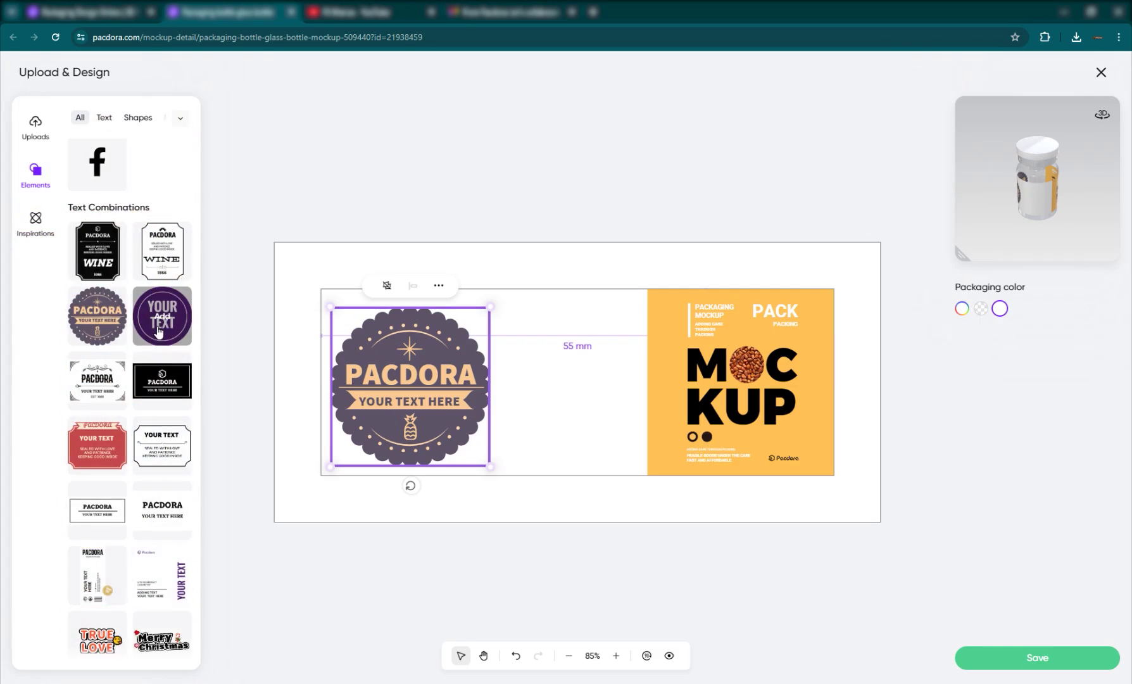
click(35, 130)
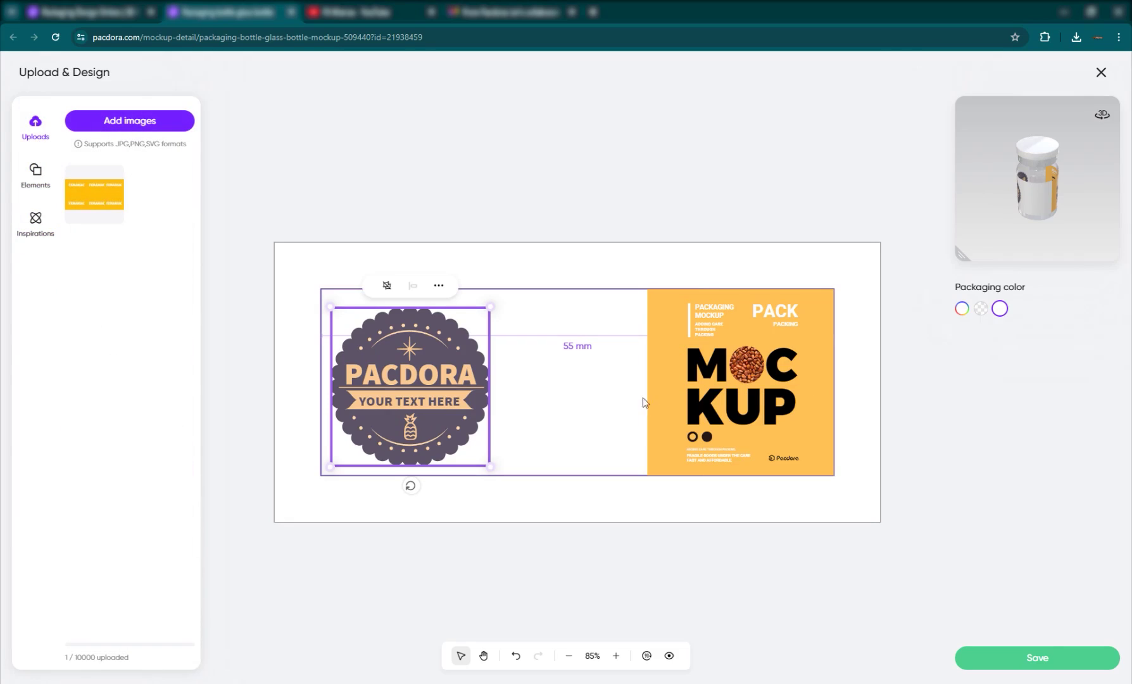
drag(306, 246, 836, 481)
key(Delete)
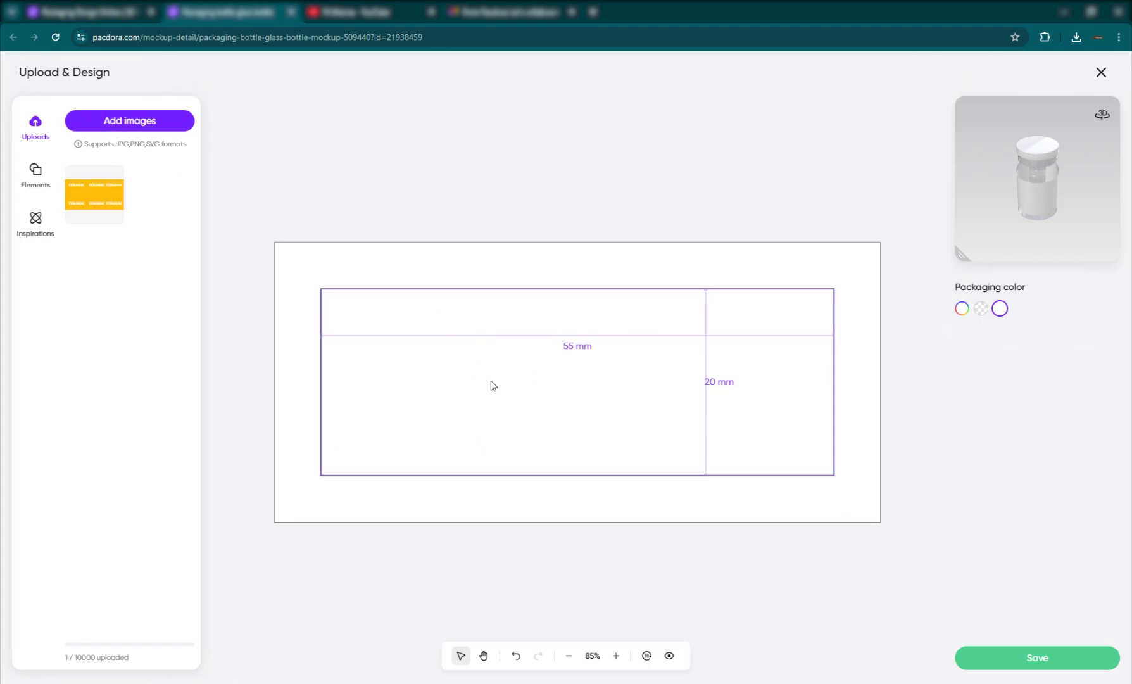
click(37, 228)
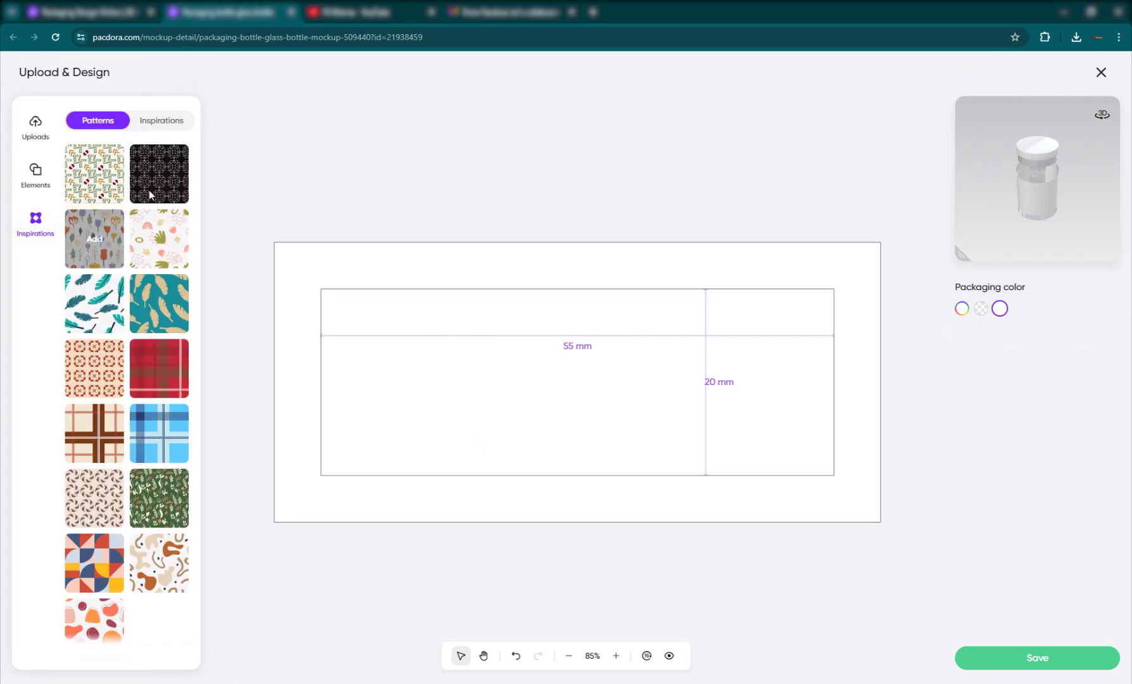
click(159, 121)
click(158, 260)
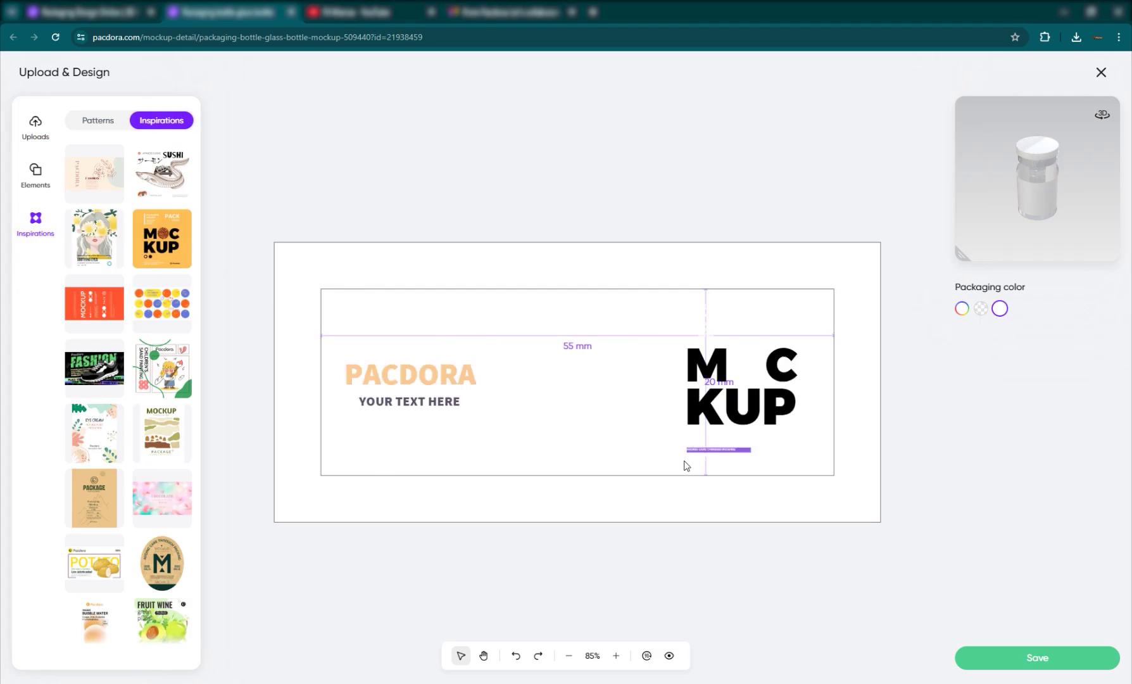
- Shift the PACDORA badge slightly upward, save the label design, and rotate the 3D bottle to inspect the orange MOCKUP artwork
click(464, 427)
drag(464, 427, 470, 412)
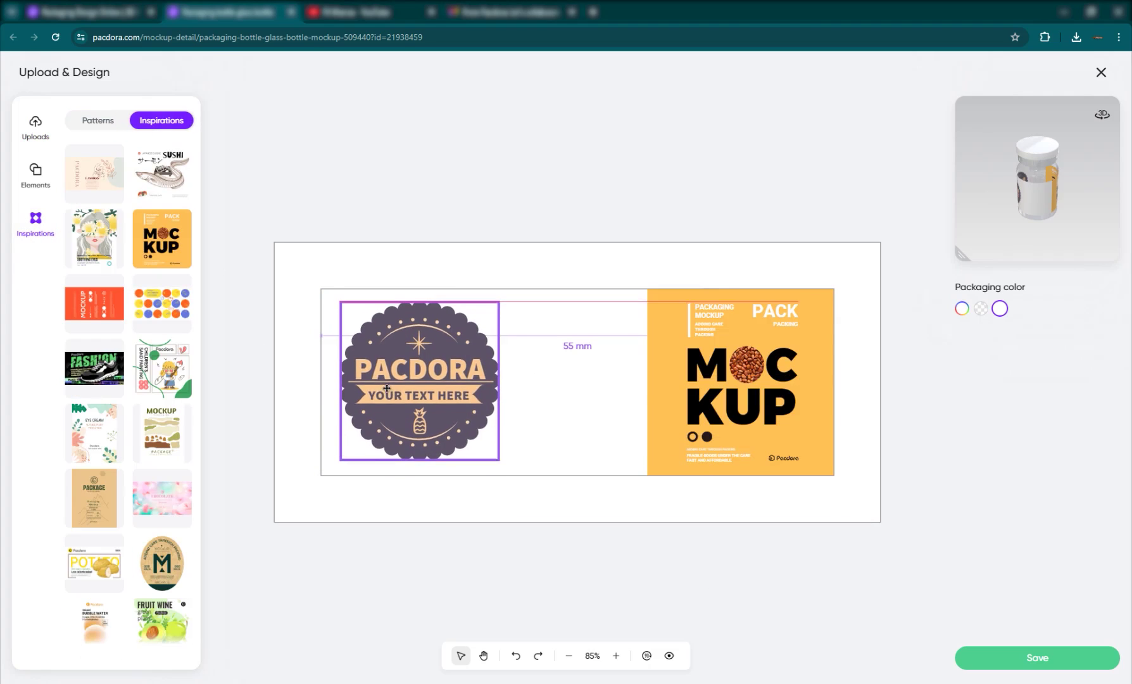
click(1070, 662)
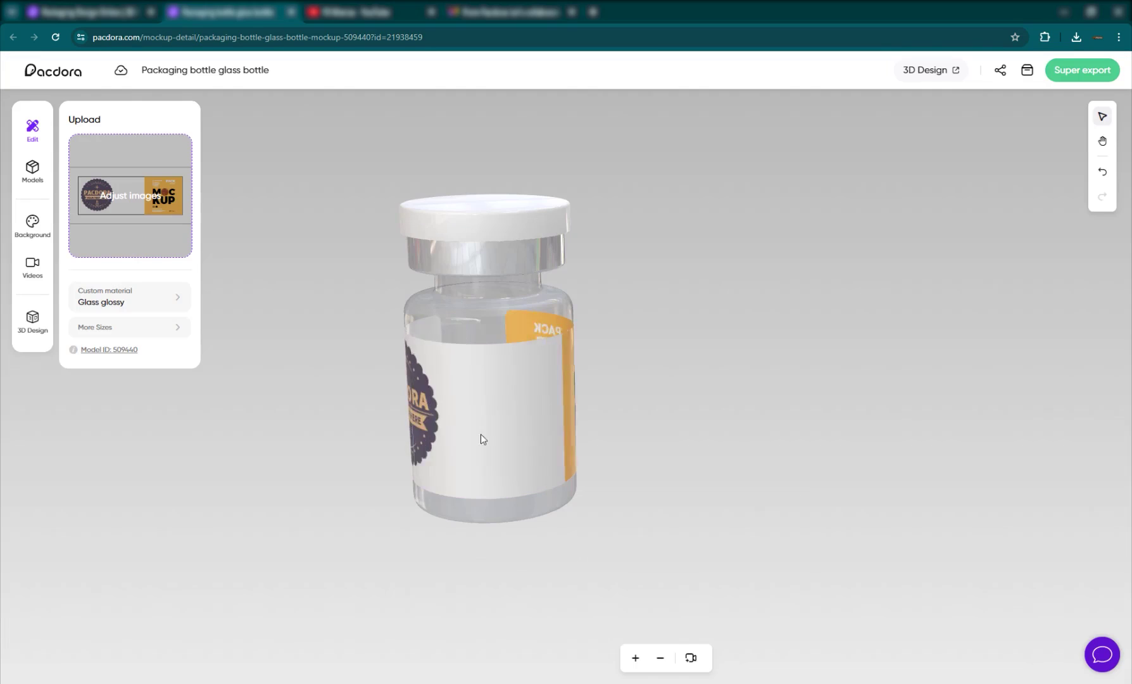
drag(480, 439, 515, 468)
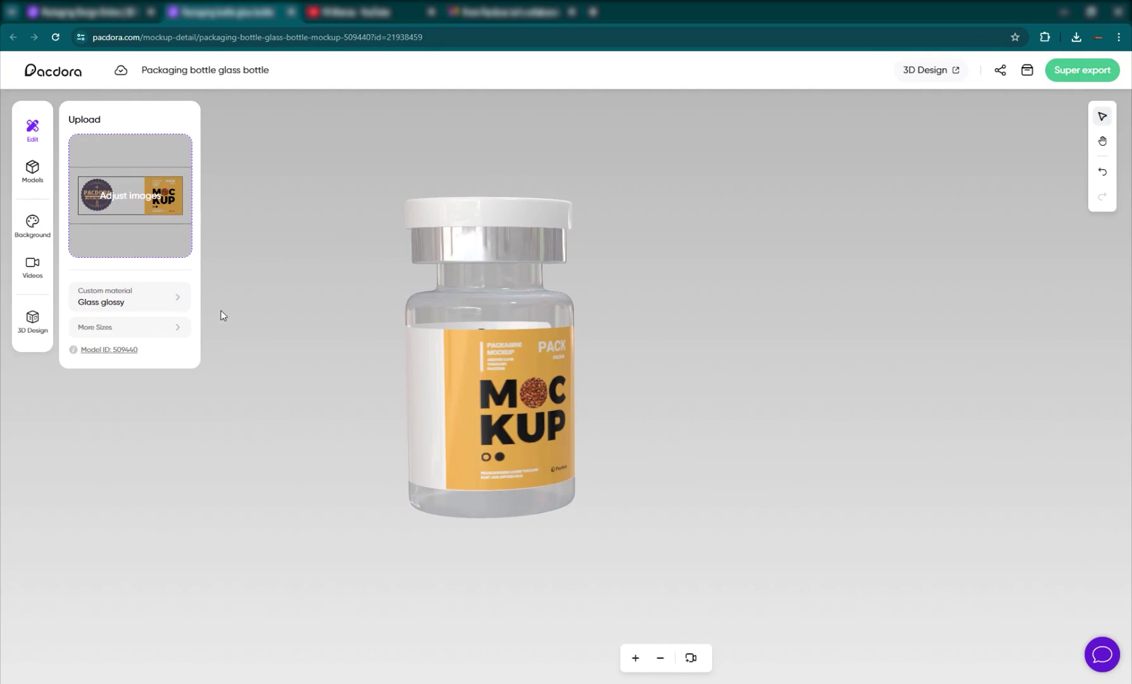
- Browse the model library's categories and replace the glass bottle with the tall tuck end box from Boxes, accepting the loss of the current design
click(35, 181)
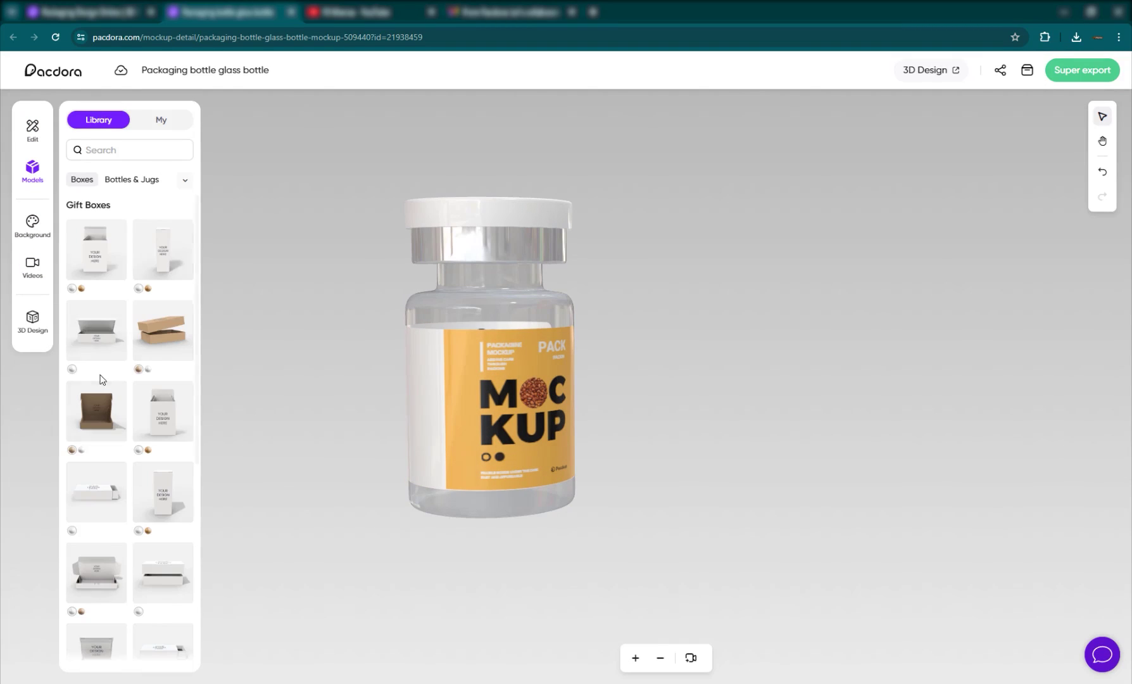
scroll(131, 345, down, 10)
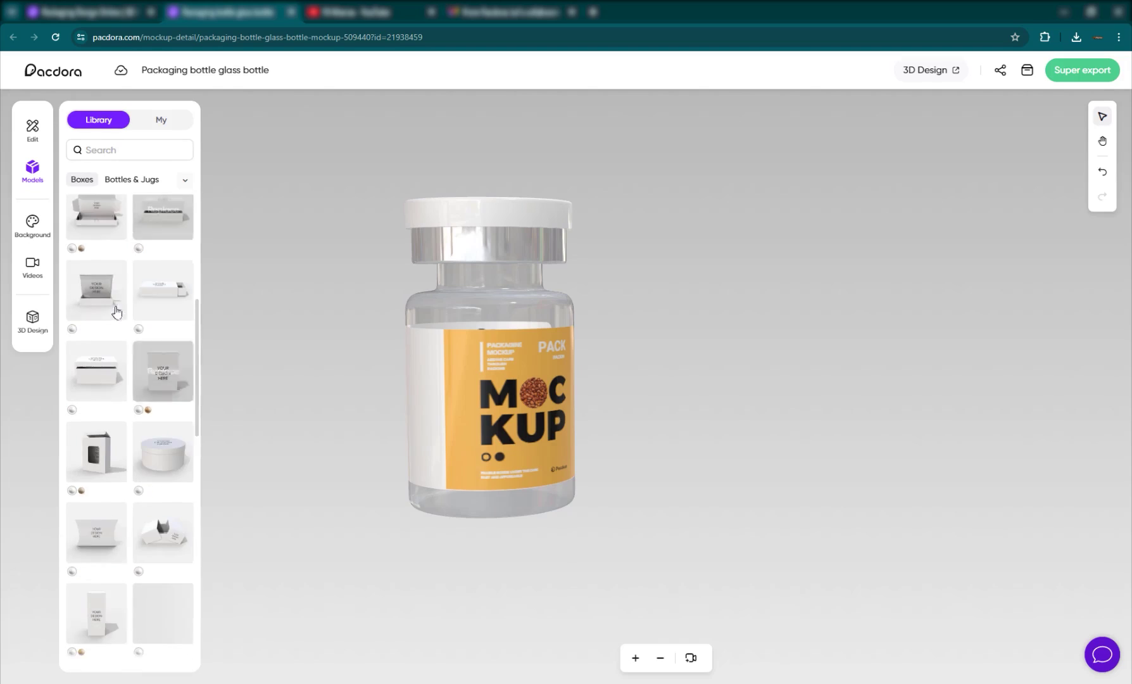
scroll(120, 330, up, 4)
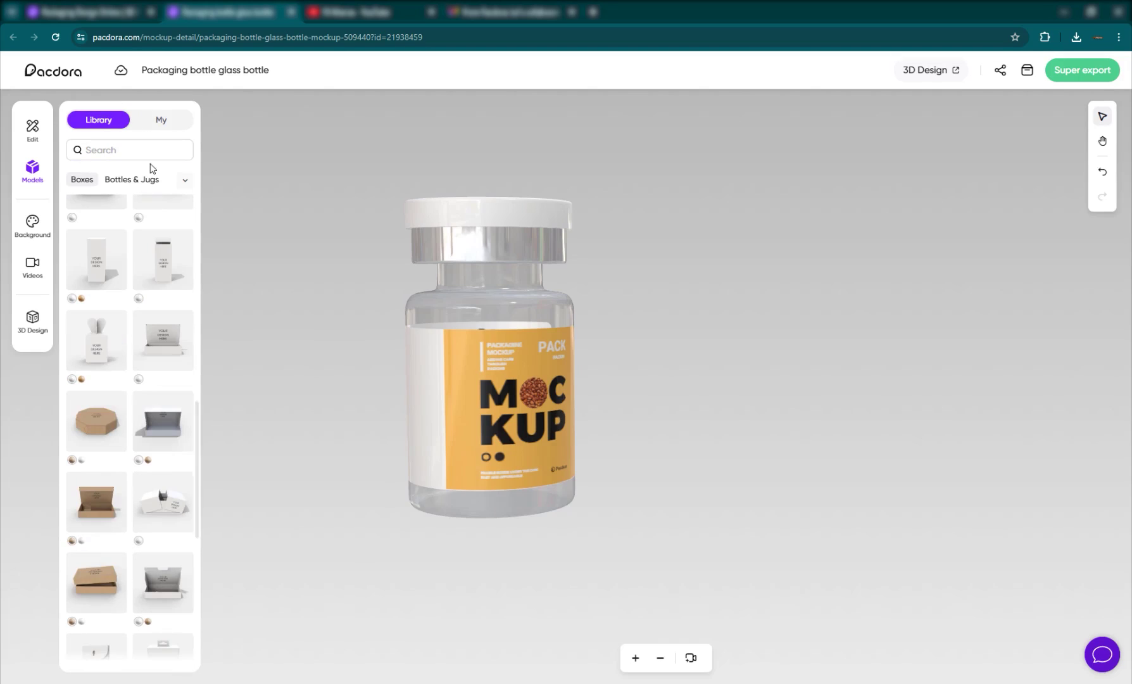
click(184, 183)
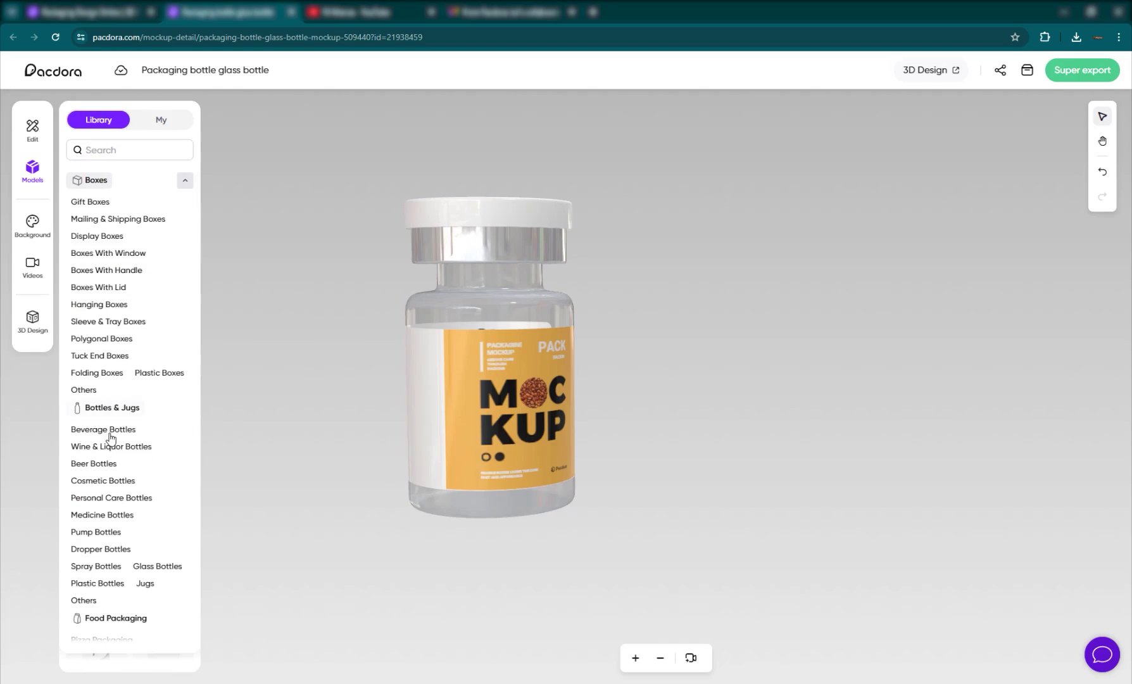
scroll(111, 437, down, 7)
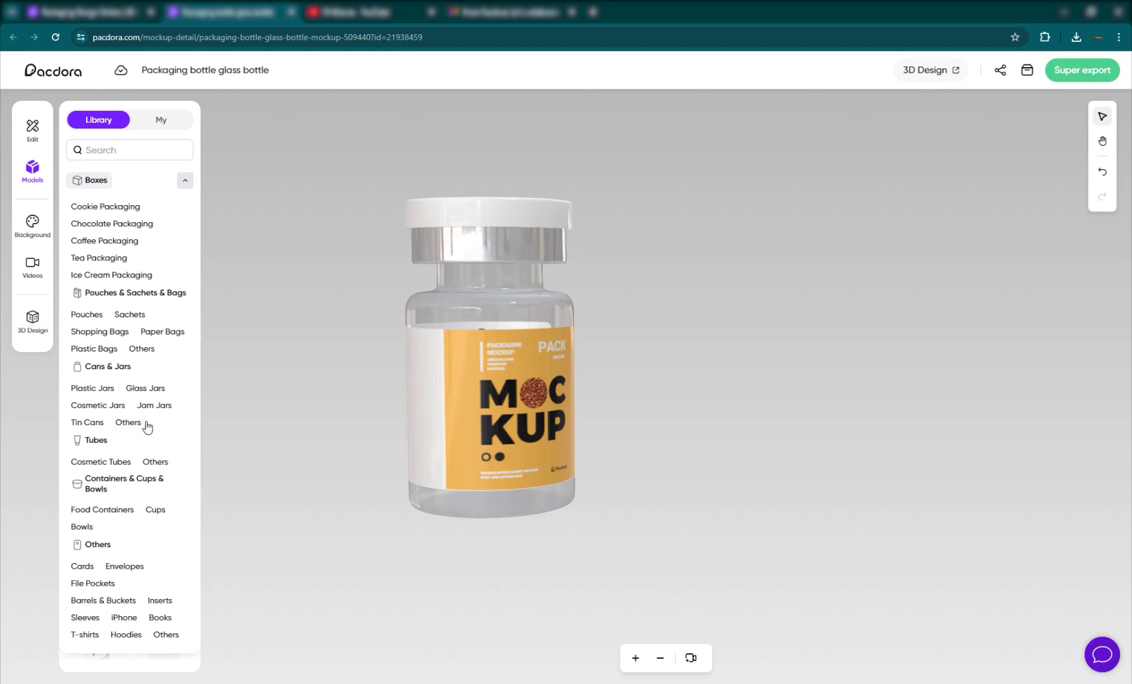
scroll(147, 399, up, 6)
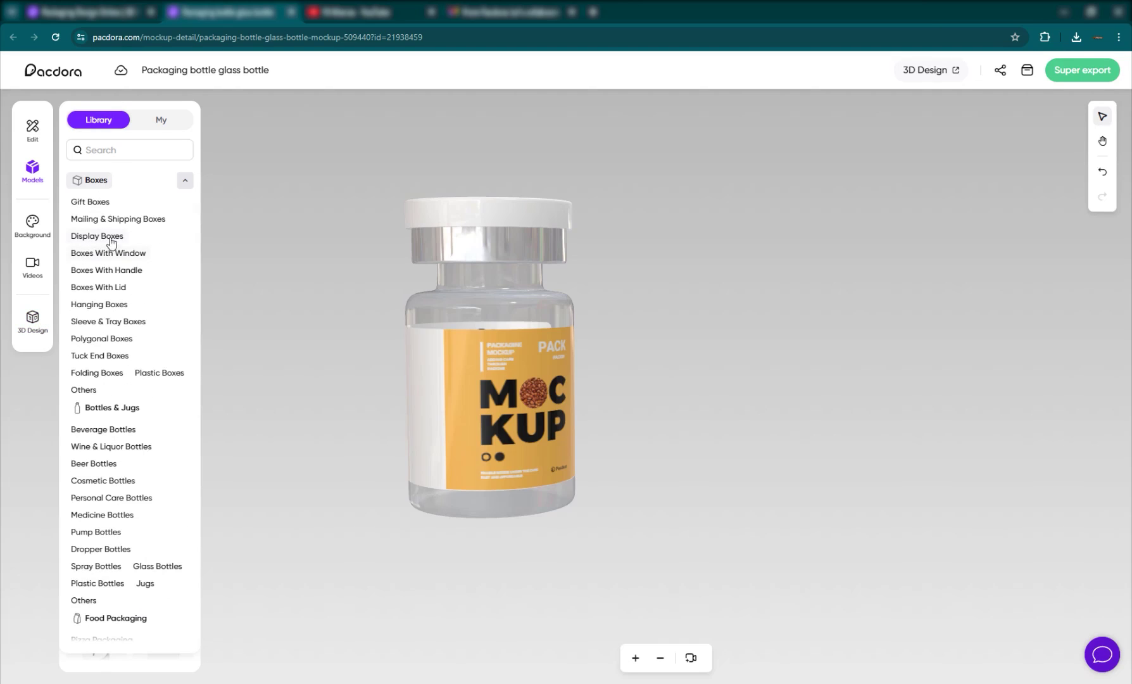
click(99, 269)
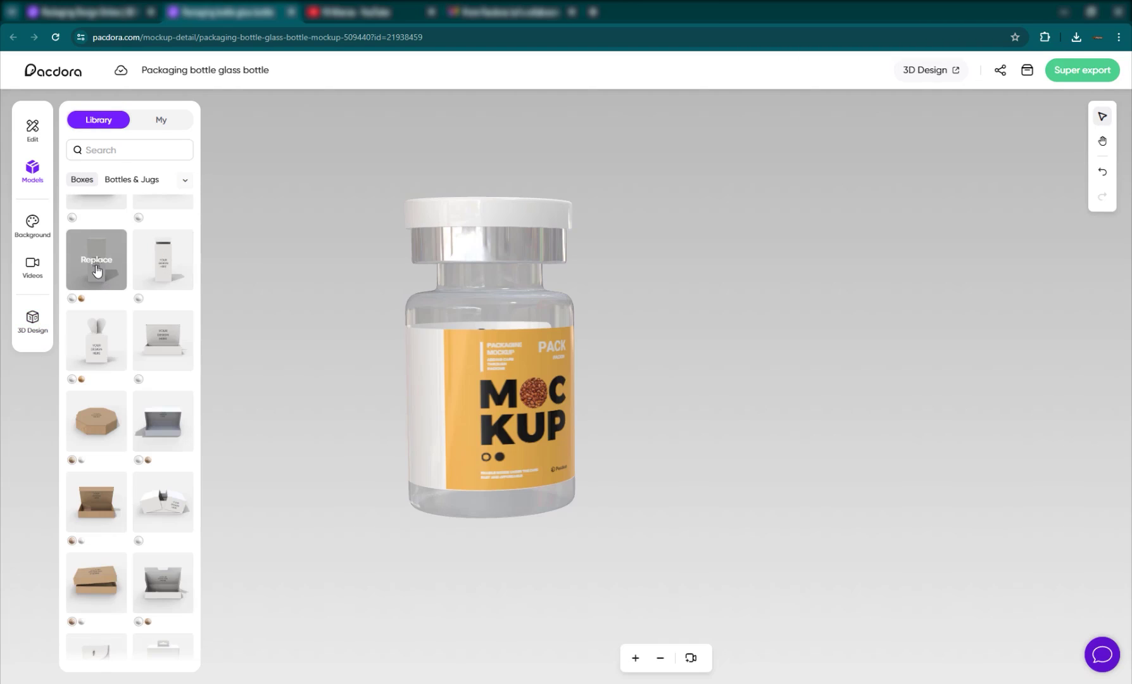
click(98, 261)
click(605, 410)
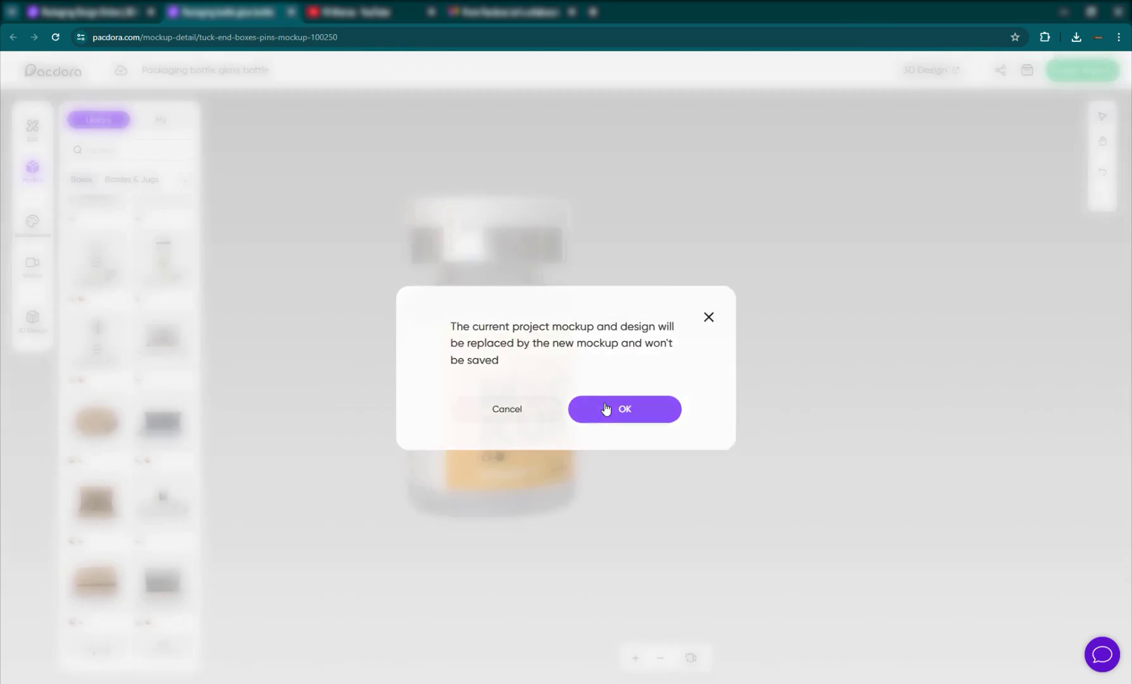
- Replace the box with the stainless steel water bottle thermos from the Beverage Bottles category
click(184, 182)
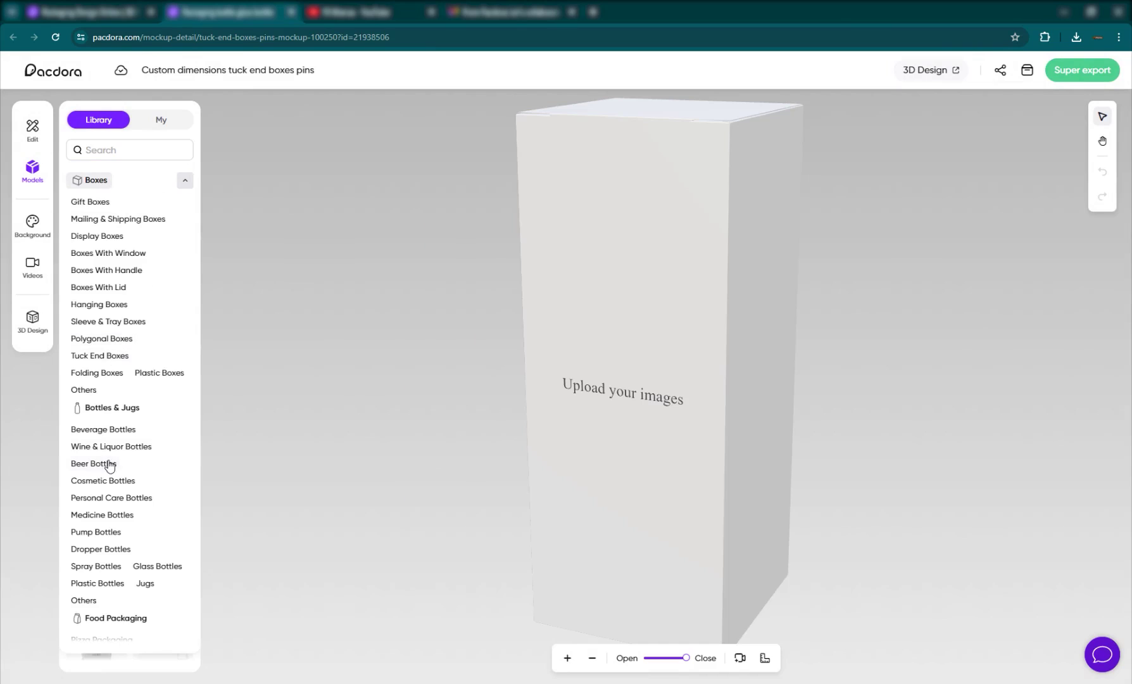
click(98, 430)
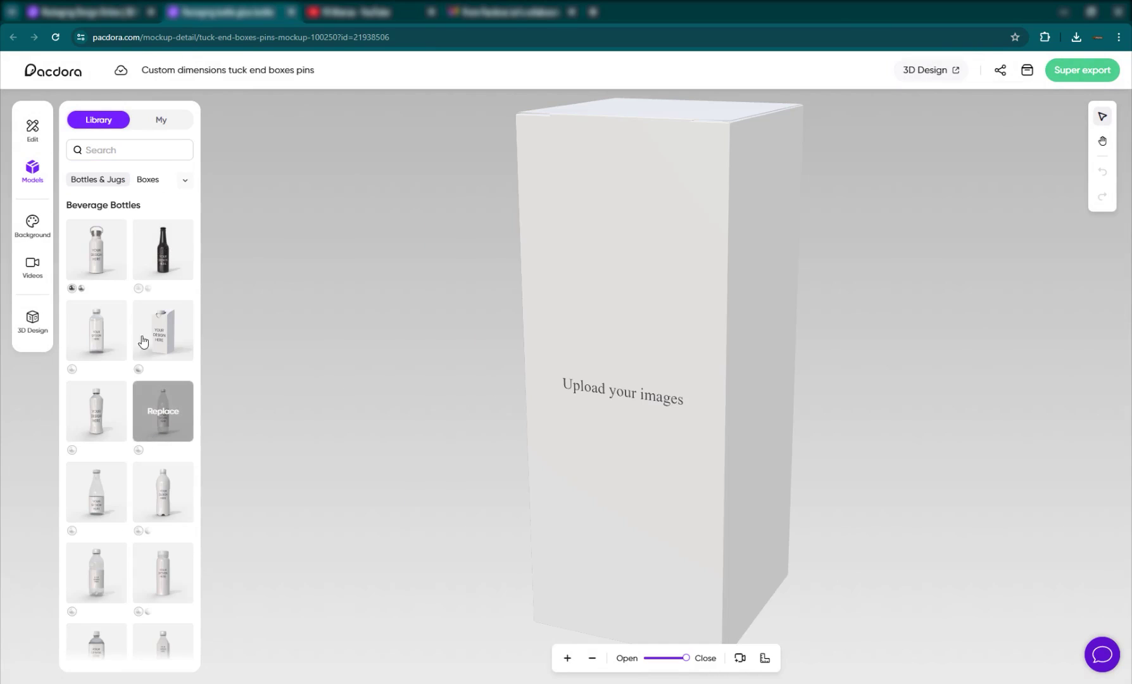
click(93, 247)
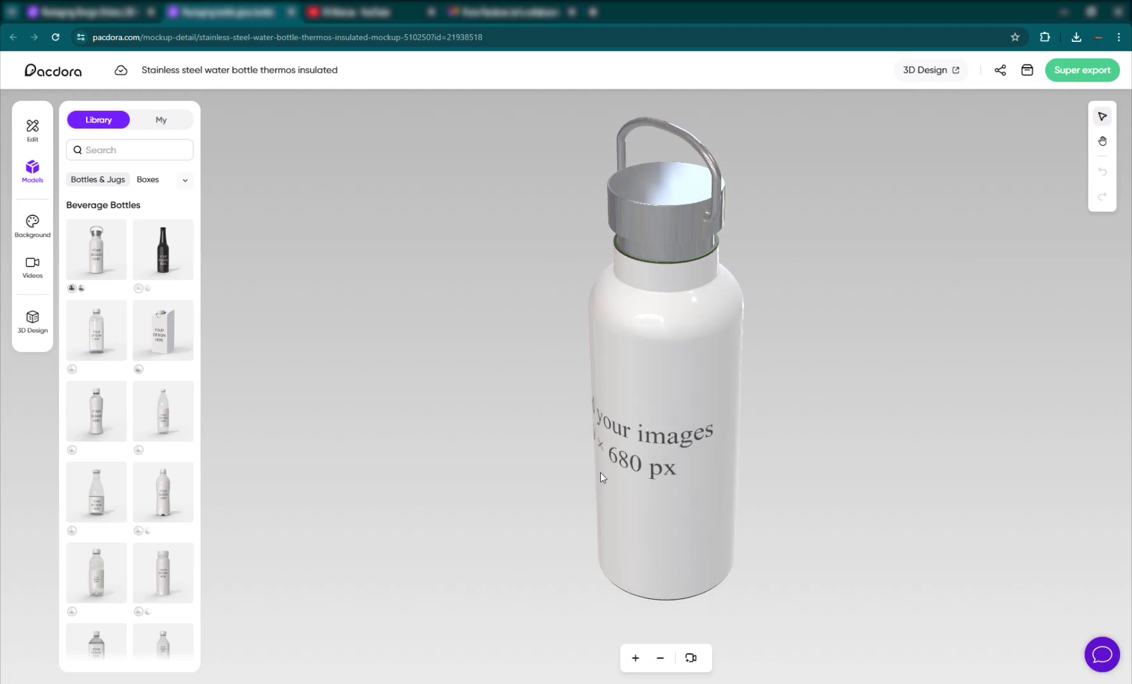
- Open the water bottle's artwork for designing and fill its surface with the green, orange and dark red geometric pattern
click(31, 129)
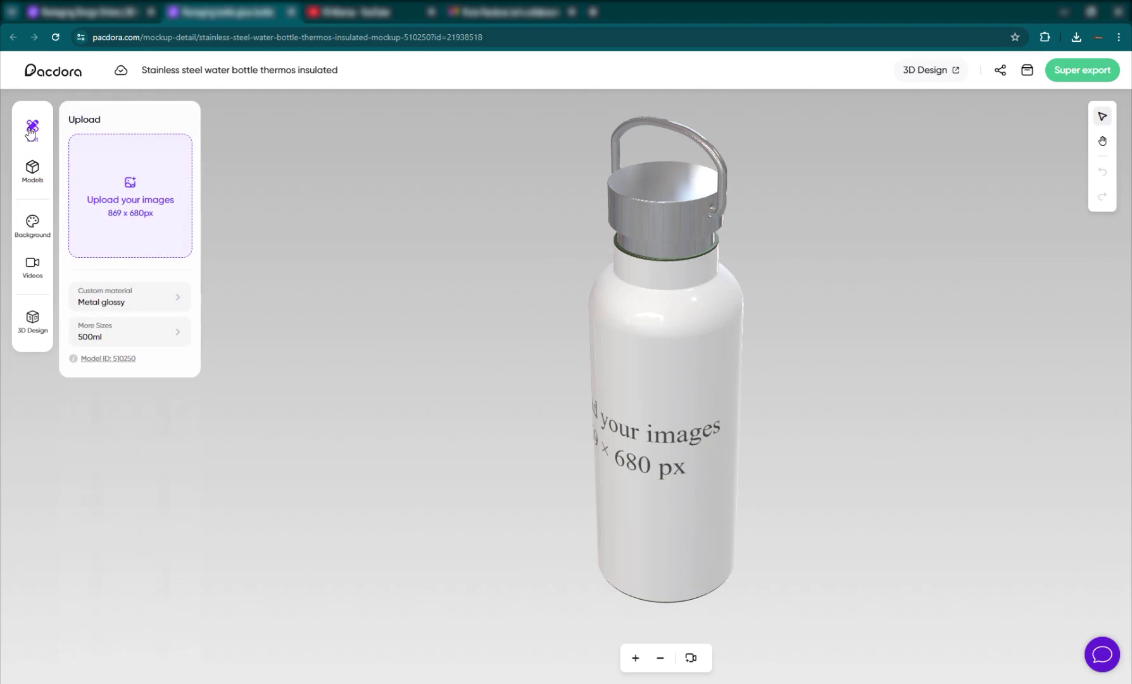
click(122, 204)
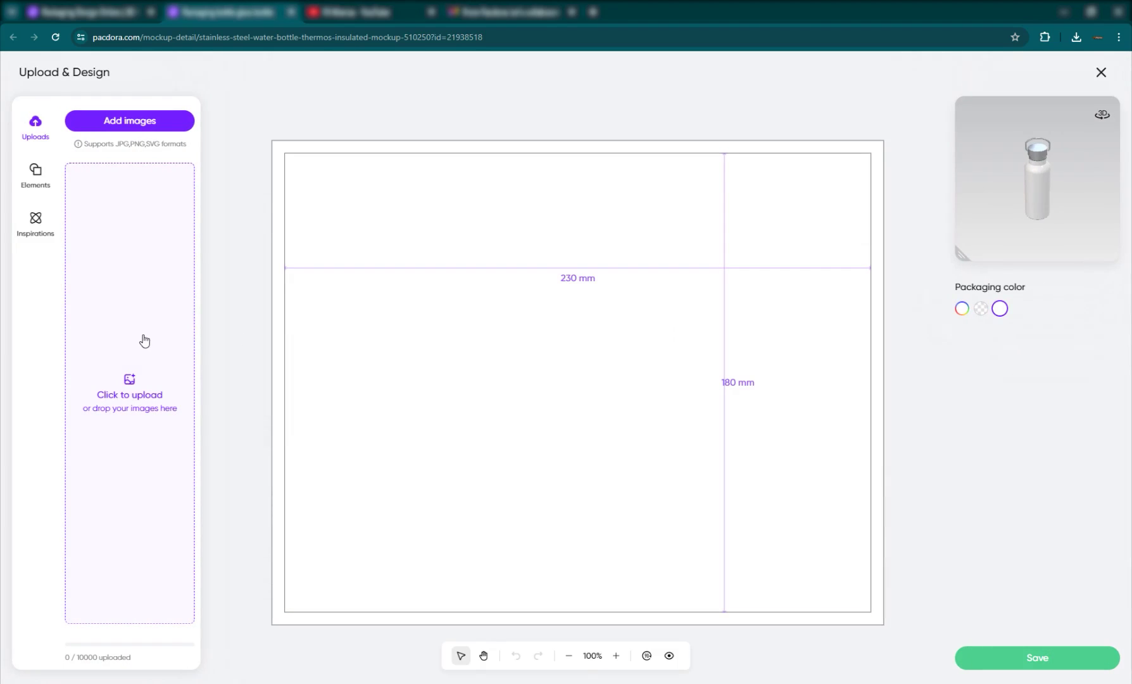
click(39, 234)
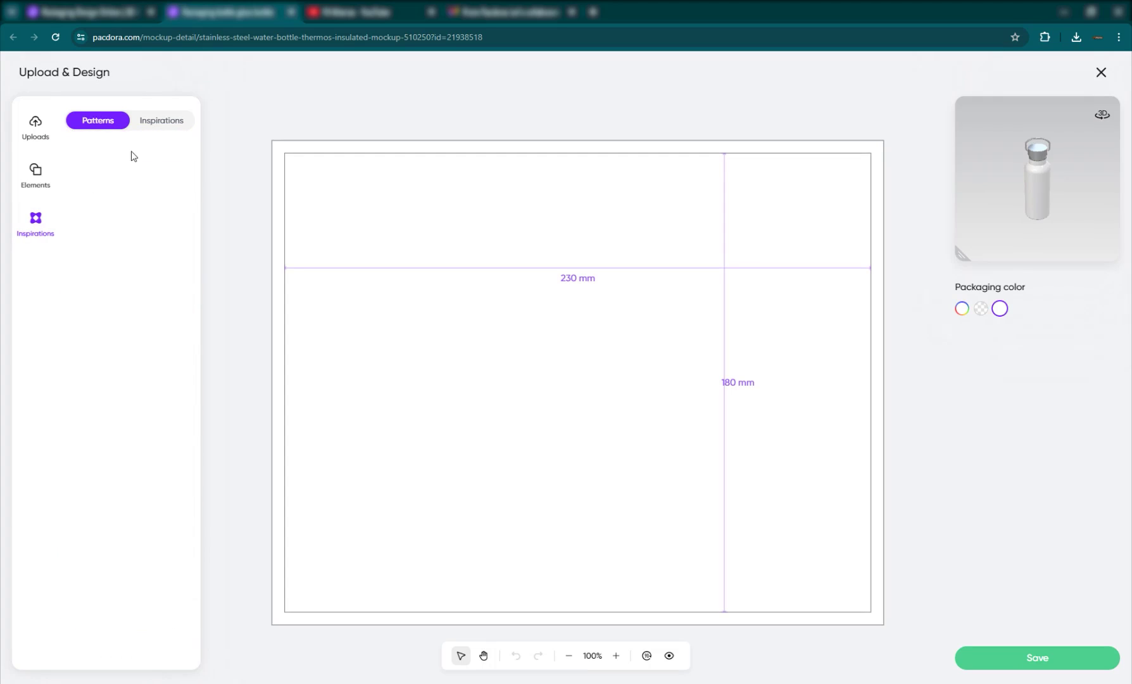
click(111, 183)
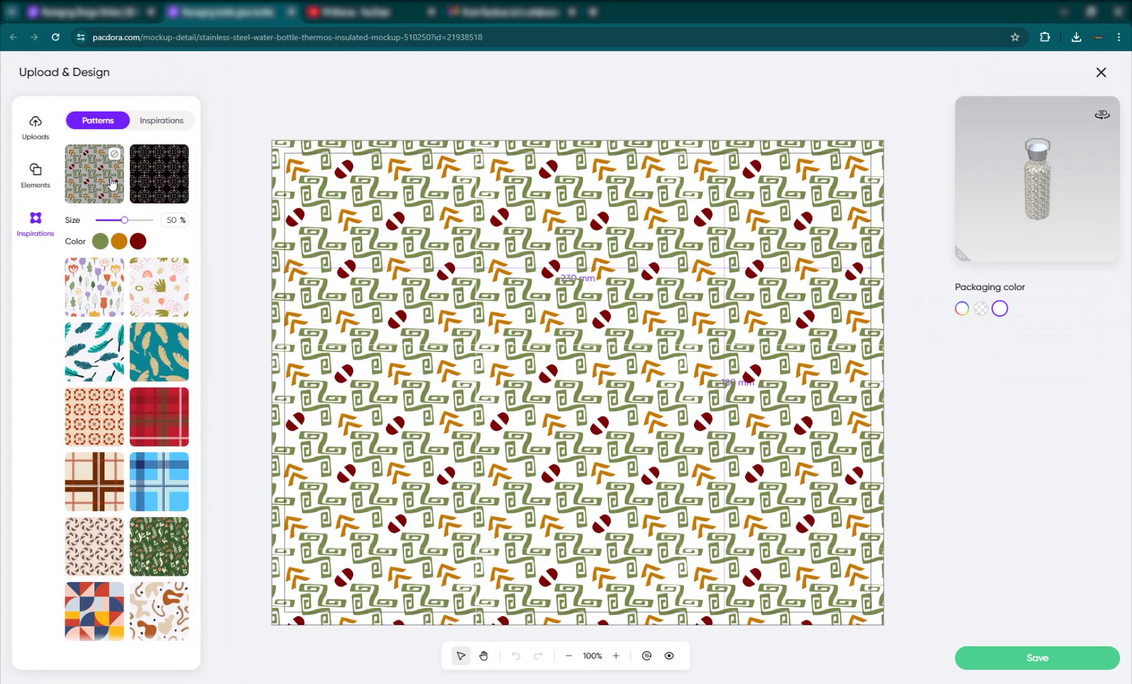
- Add the tan PACKAGE design with the mountain drawing from the ready-made inspirations and remove the geometric background pattern
click(164, 130)
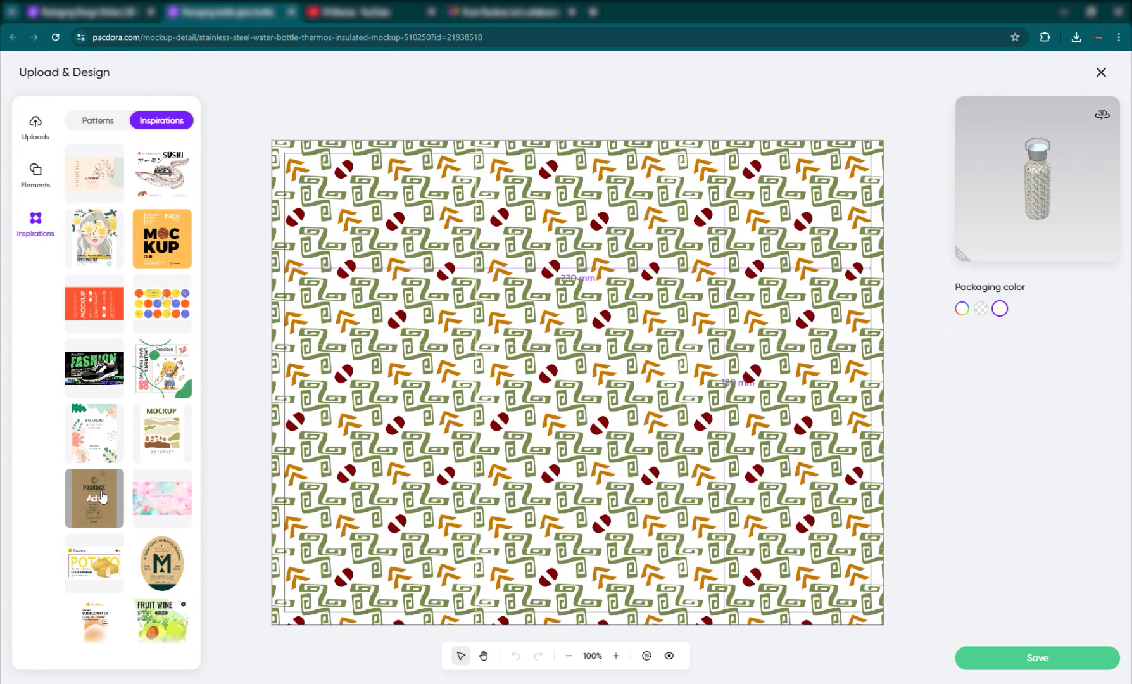
click(94, 497)
click(114, 119)
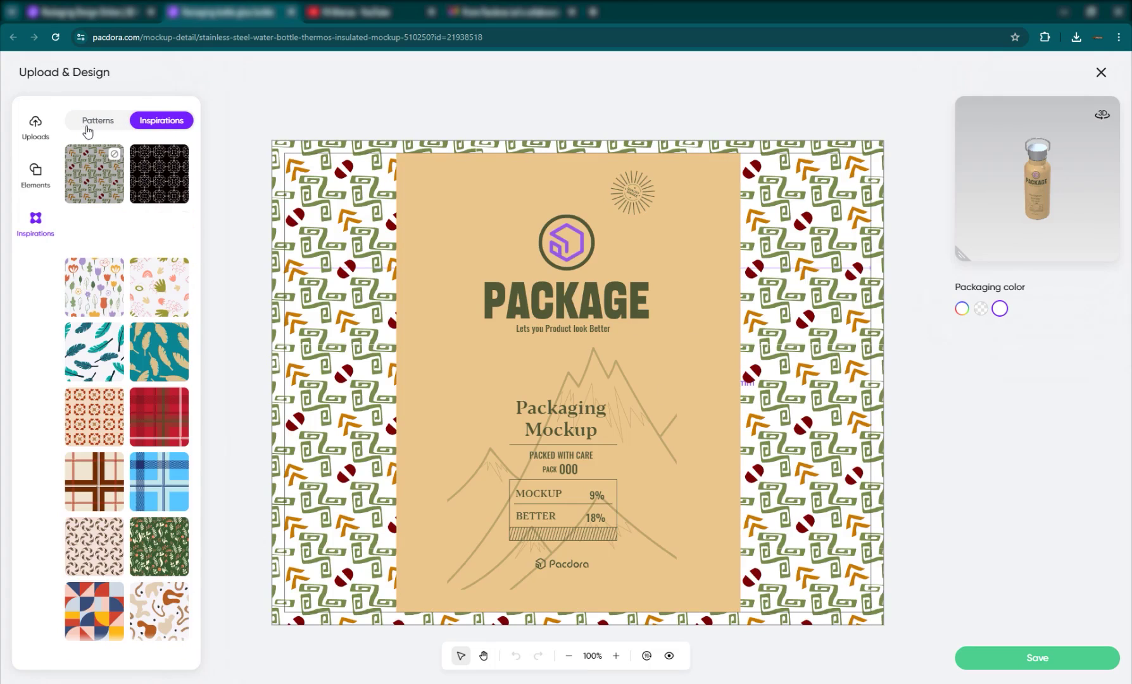
click(115, 155)
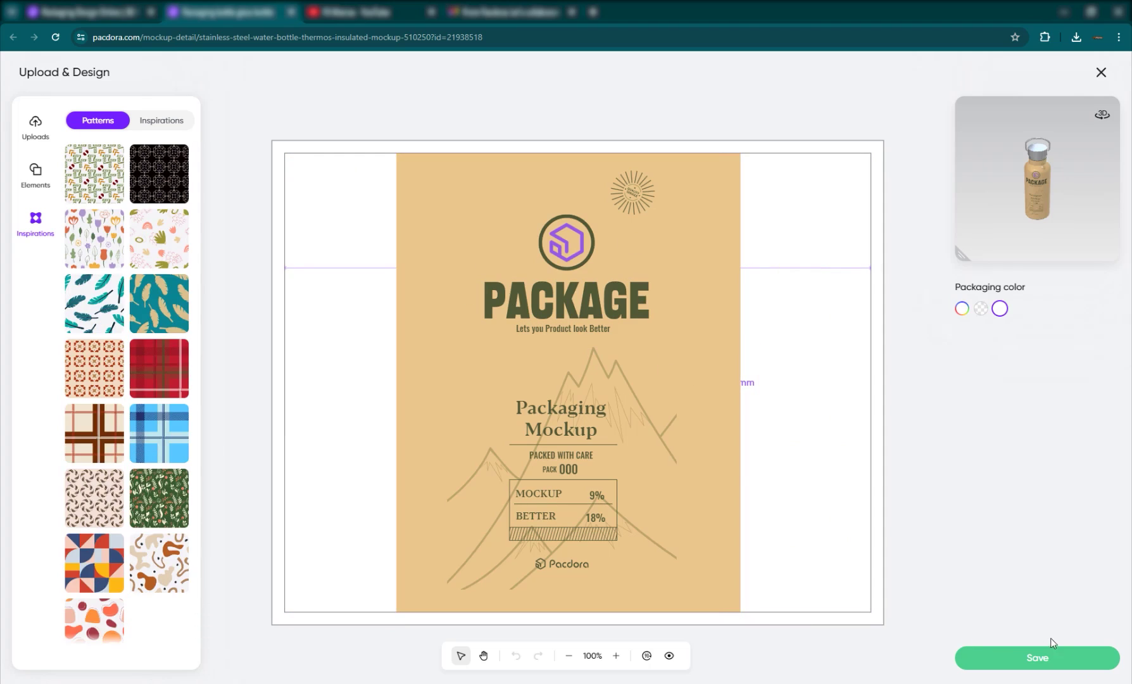
- Save the tan PACKAGE artwork to the water bottle and view it on the model
click(1041, 656)
mouse_move(556, 465)
mouse_down()
mouse_move(751, 480)
mouse_move(648, 380)
mouse_move(714, 450)
mouse_move(553, 469)
mouse_up()
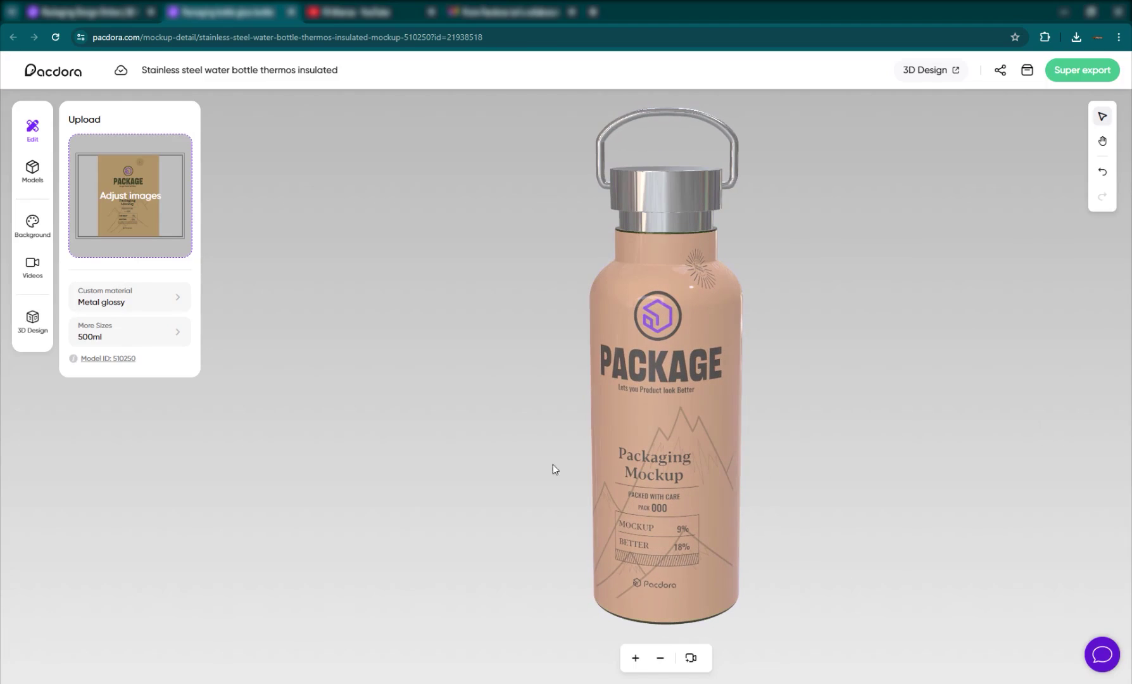
- Reopen the bottle's artwork, shift the whole PACKAGE design off the canvas and back near its centre, and save it
click(145, 192)
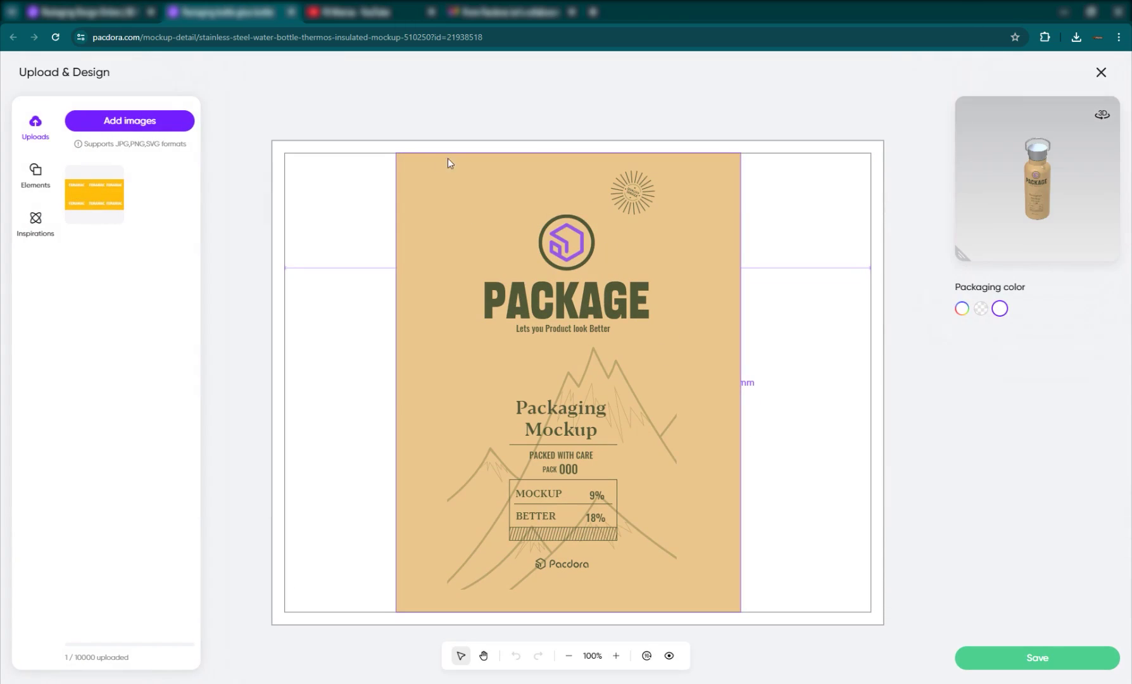
click(580, 440)
drag(400, 441, 193, 352)
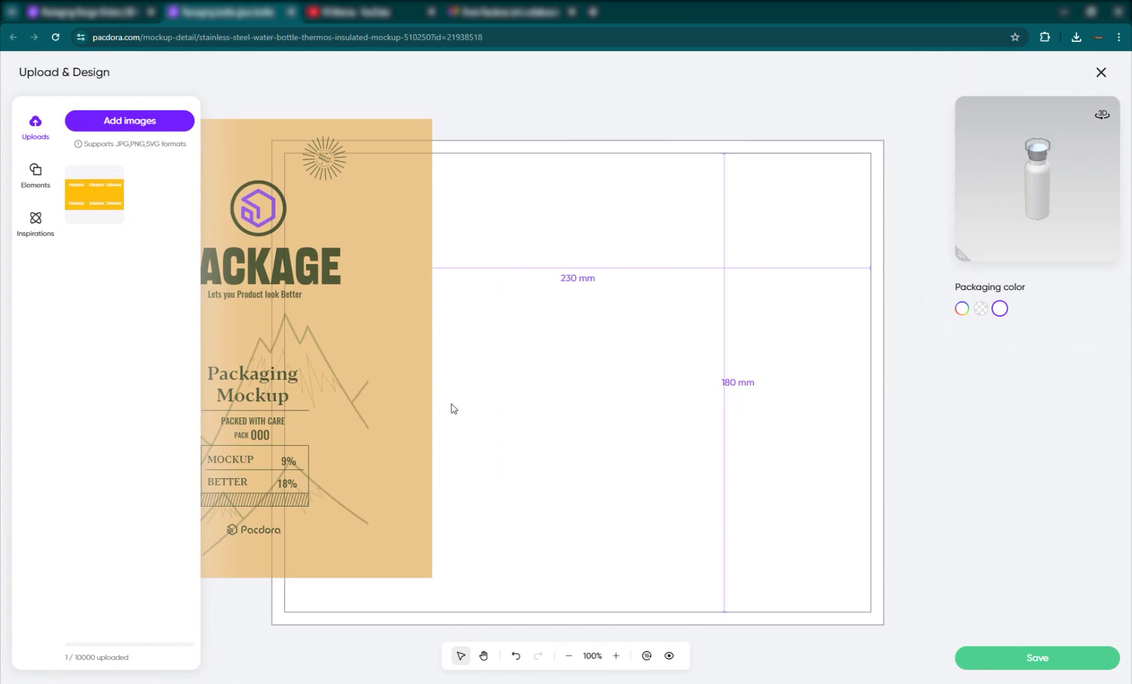
click(412, 356)
drag(554, 98, 243, 542)
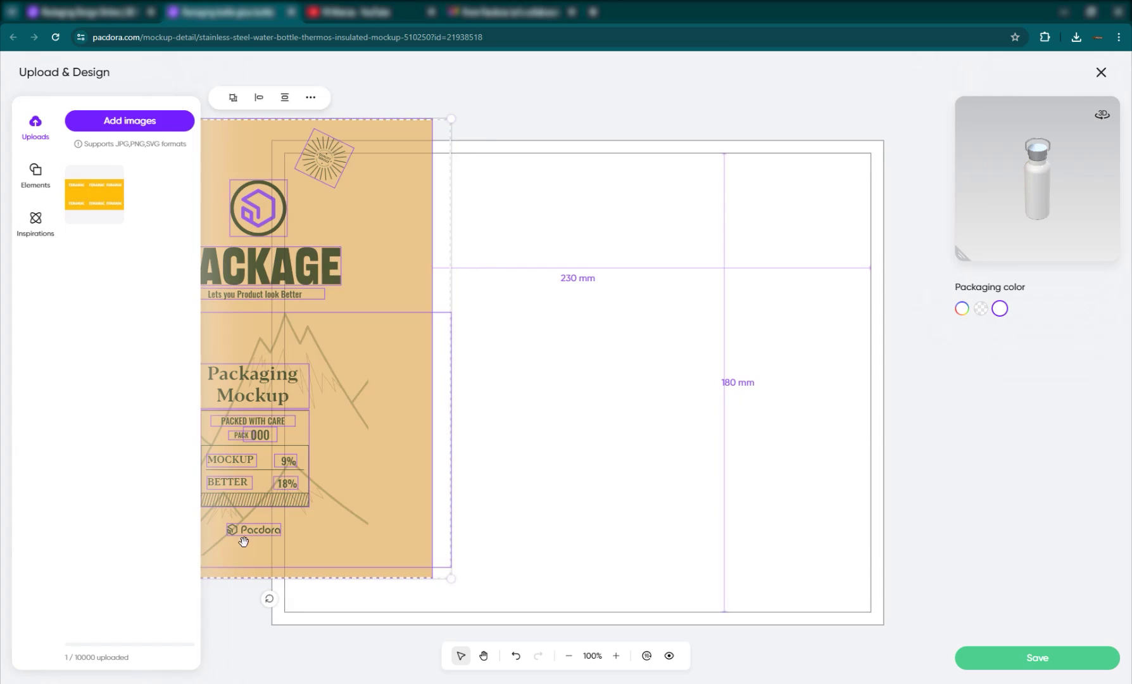
drag(381, 444, 647, 452)
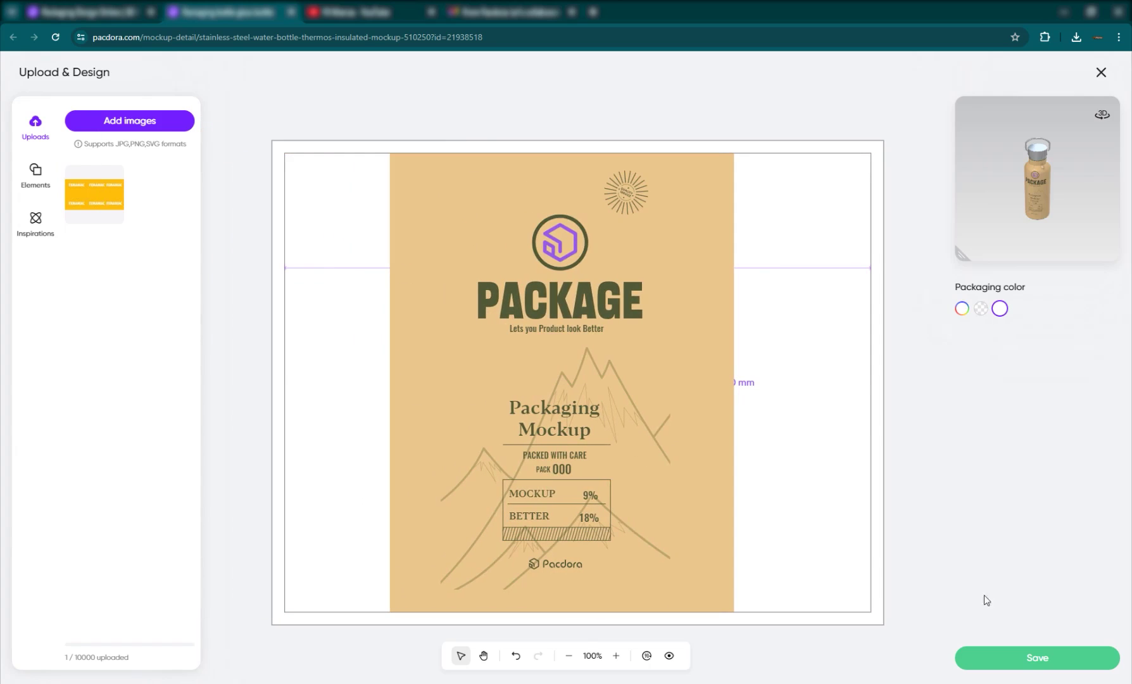
click(1037, 658)
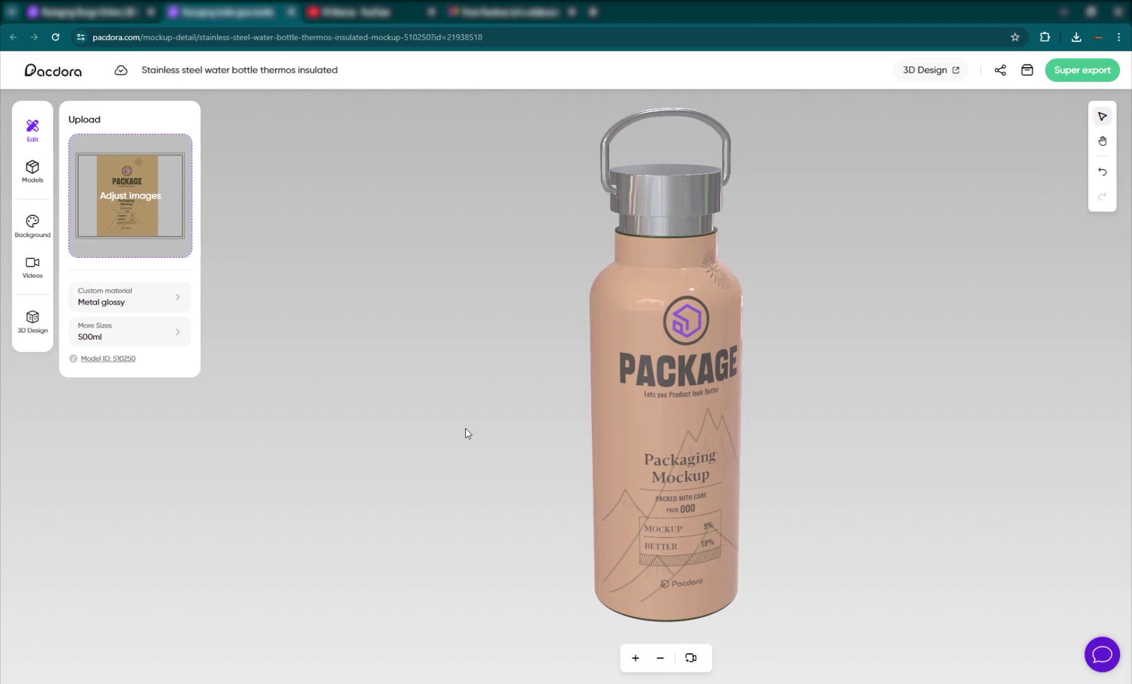
- Set the scene background to the linear light-to-dark blue gradient and shift the bottle left of the scene's centre
click(38, 231)
click(111, 241)
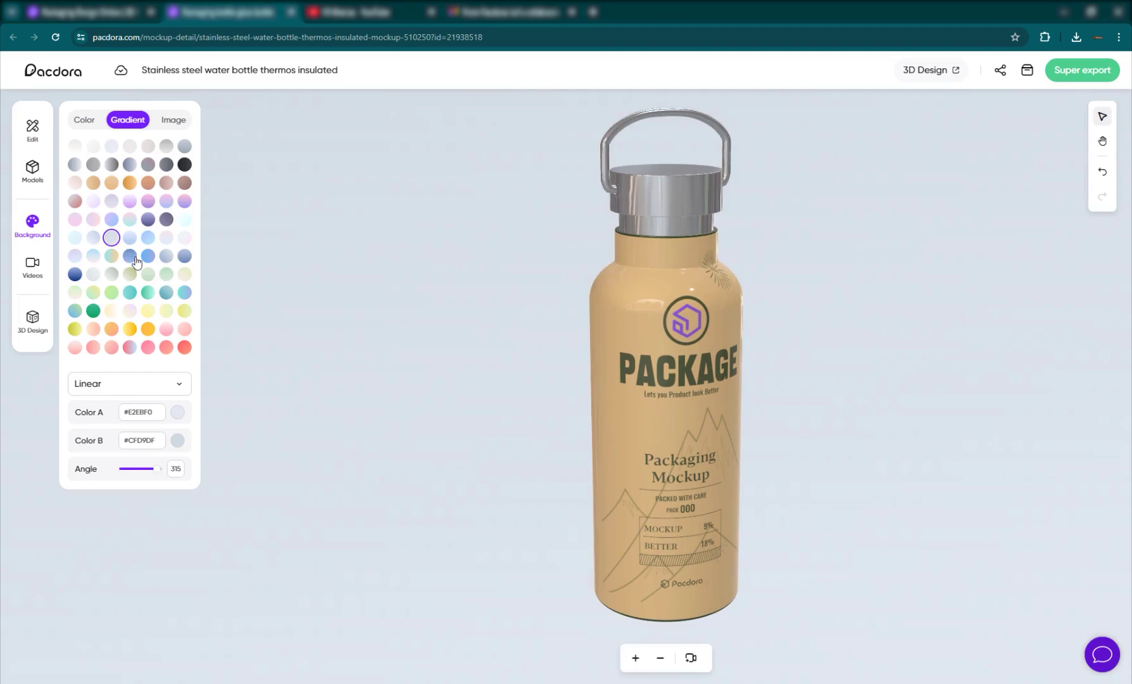
click(131, 257)
drag(481, 478, 480, 445)
click(75, 274)
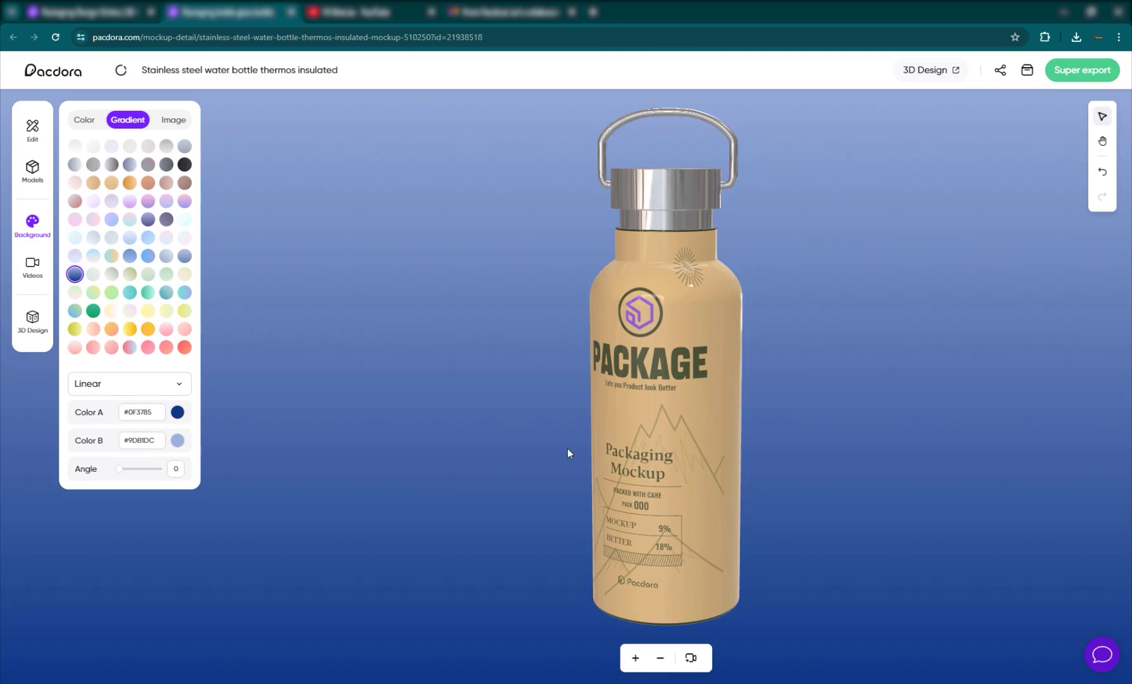
scroll(473, 464, down, 3)
scroll(548, 469, up, 3)
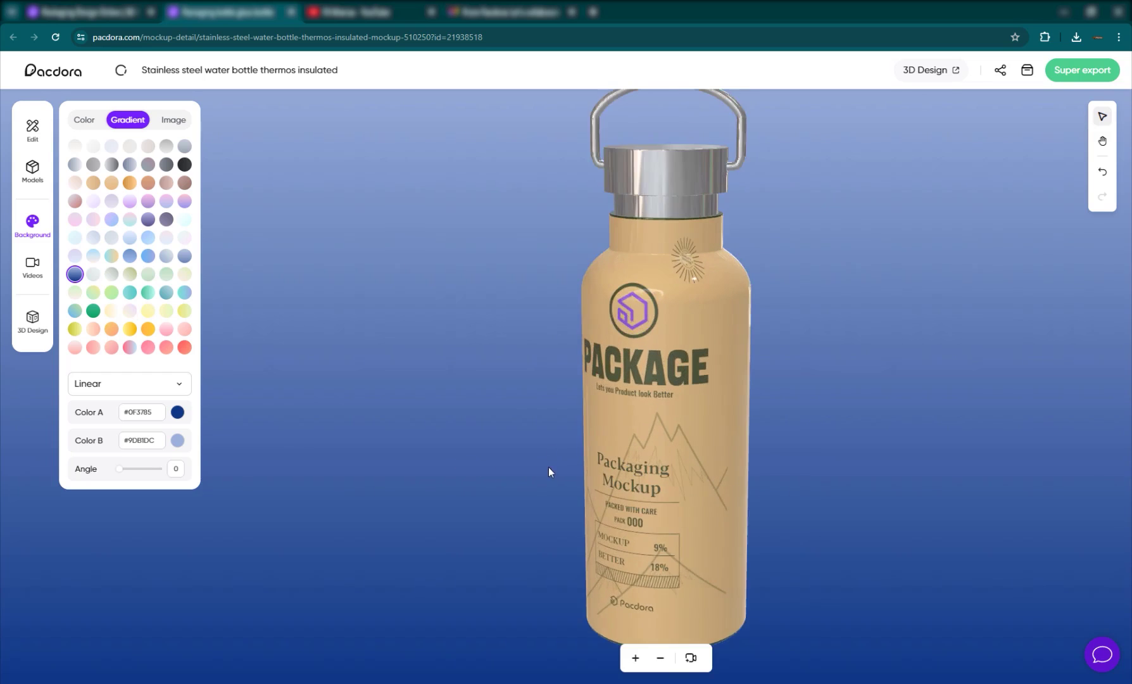
scroll(553, 462, down, 1)
right_drag(592, 434, 497, 418)
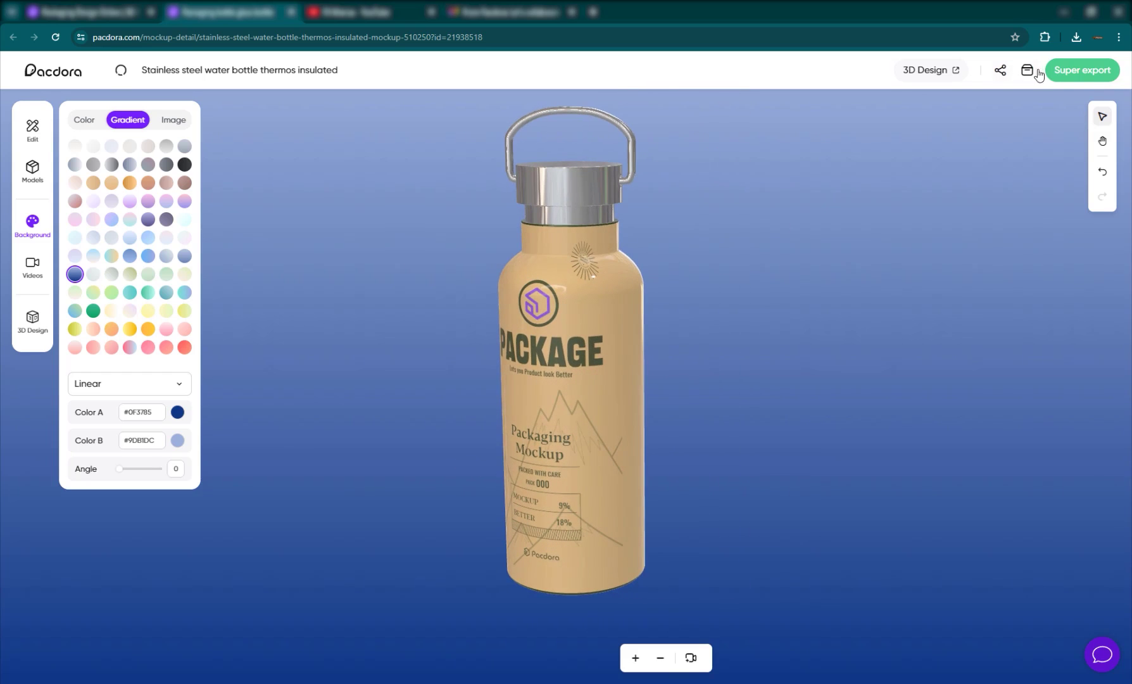
- Open the export options and frame the bottle larger and centred in the 4:3 mockup preview
click(1084, 75)
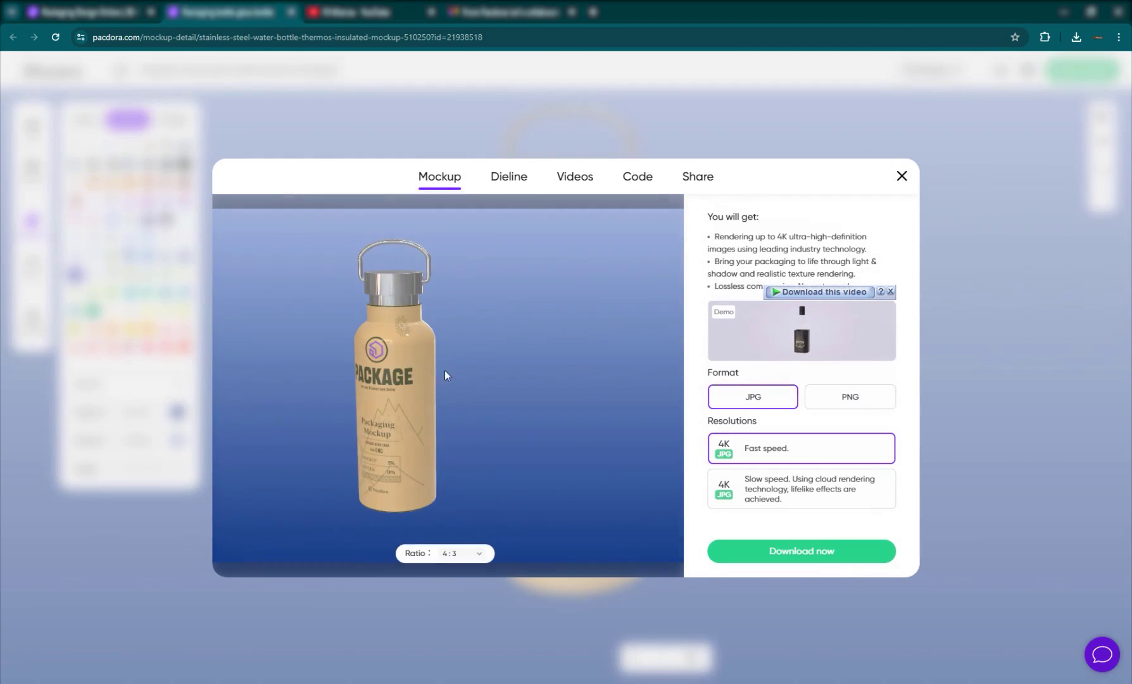
drag(456, 377, 387, 353)
scroll(397, 347, up, 3)
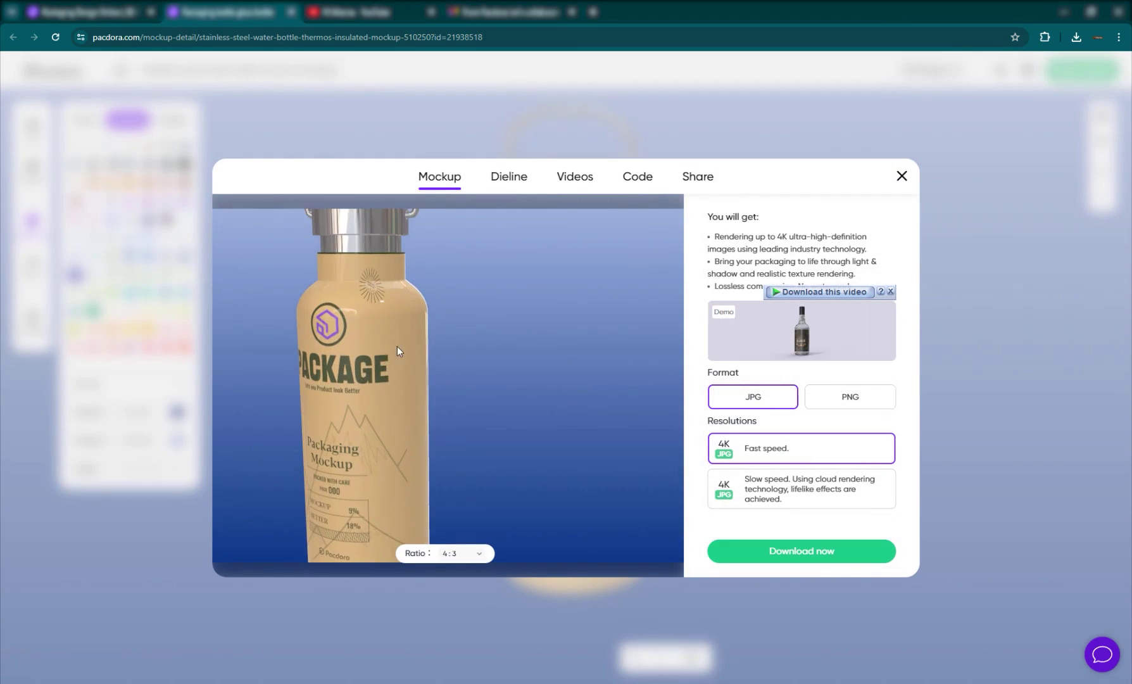
right_drag(385, 389, 472, 348)
scroll(469, 348, down, 3)
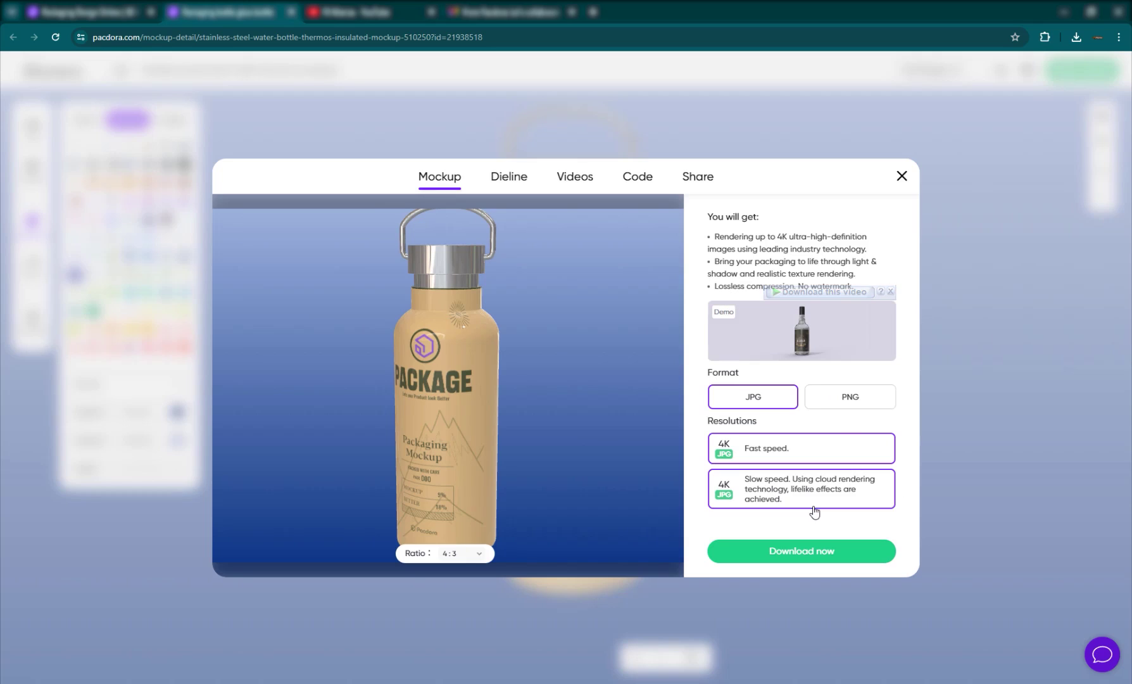
- Look through the dieline and video export options, and return to the mockup options
click(507, 180)
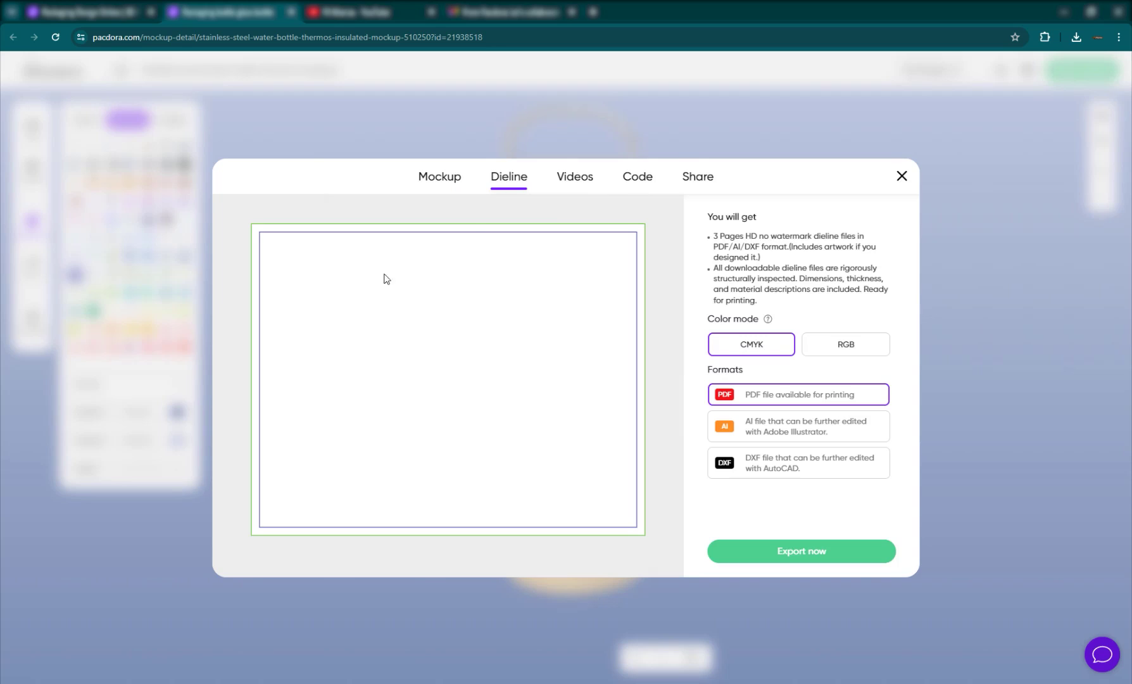
click(573, 181)
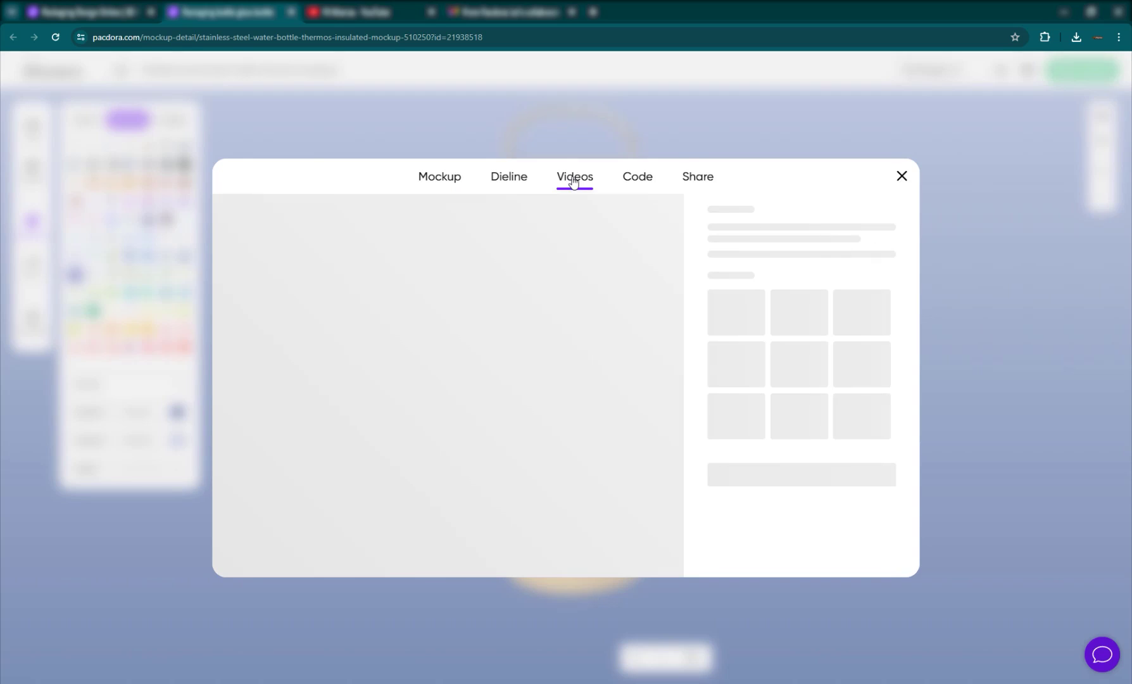
click(453, 180)
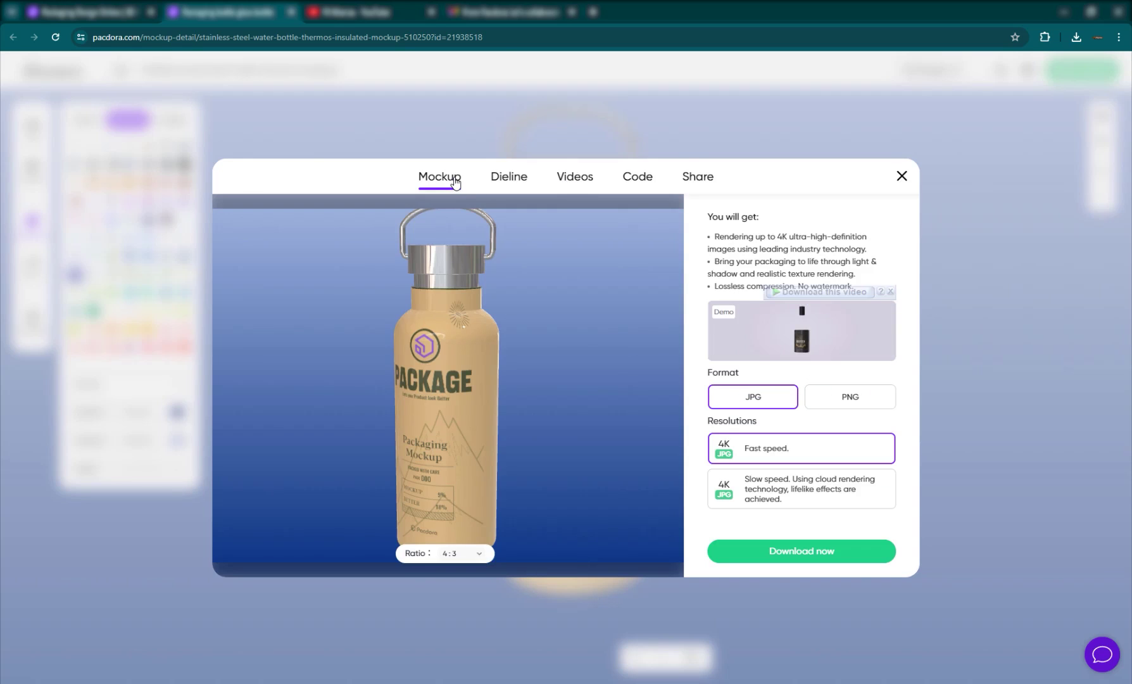
- Choose the 4-second middle style for the video export, try the 9:16 ratio and set the ratio to 16:9
click(578, 180)
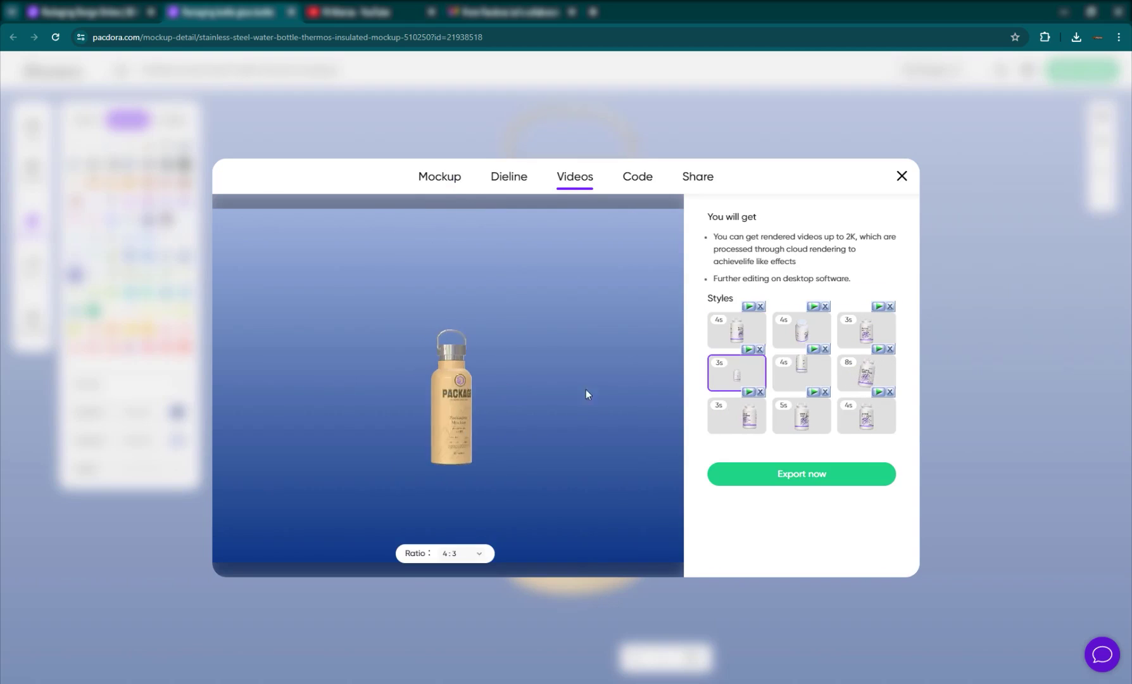
click(796, 378)
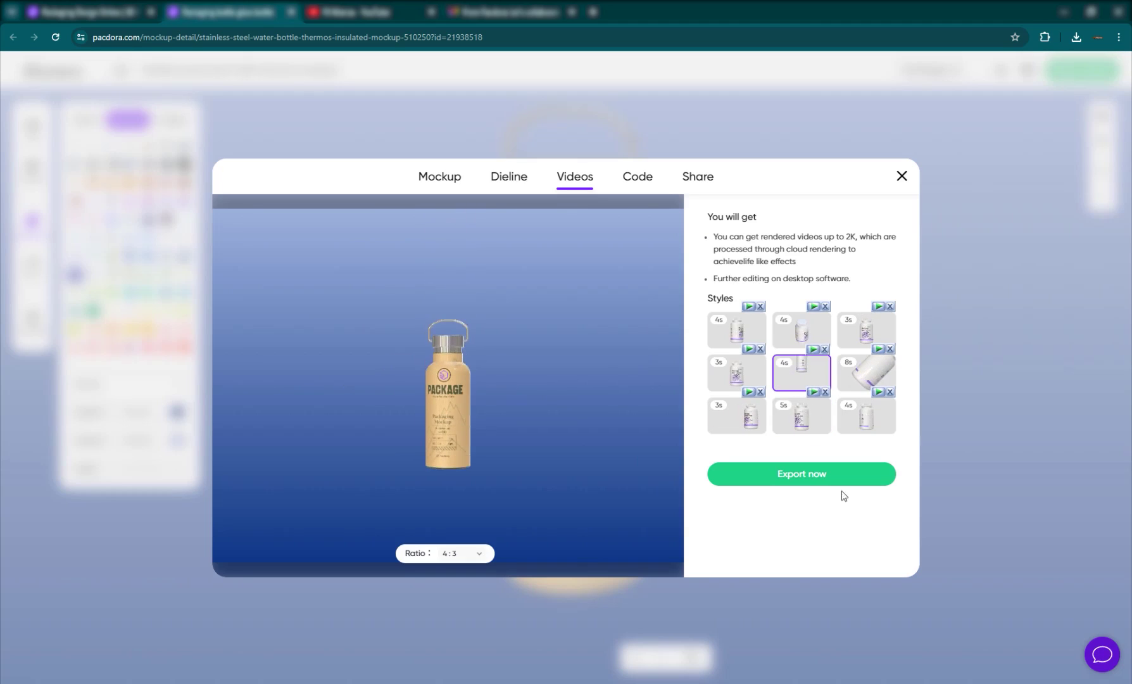
click(483, 556)
click(461, 596)
click(477, 557)
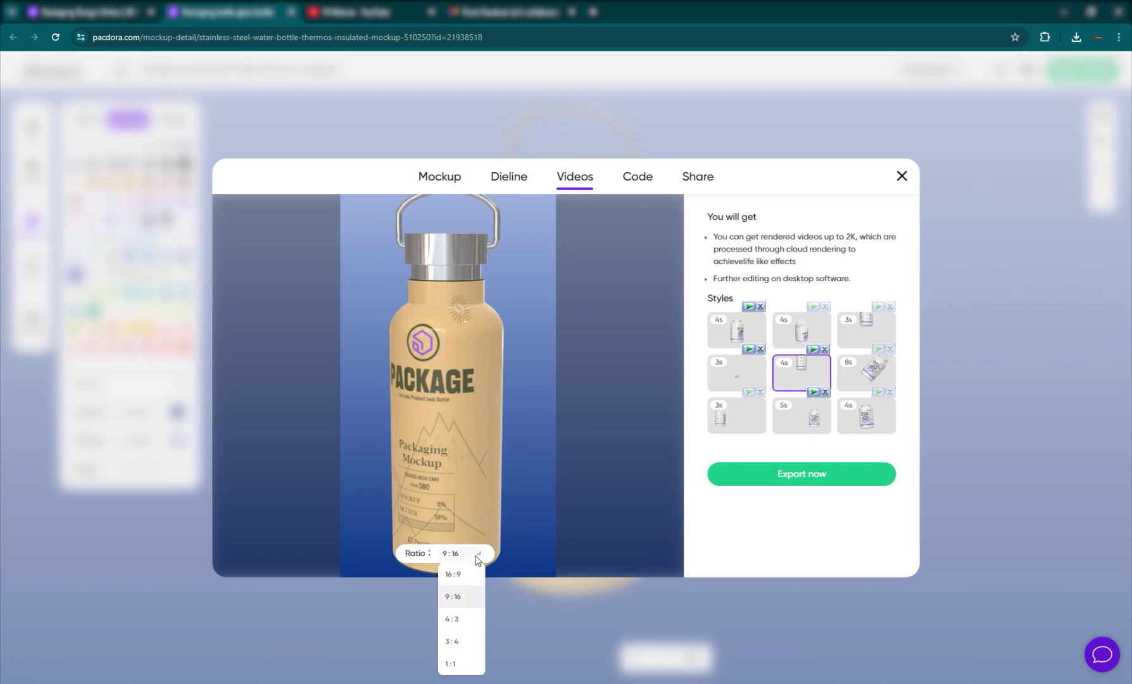
click(461, 575)
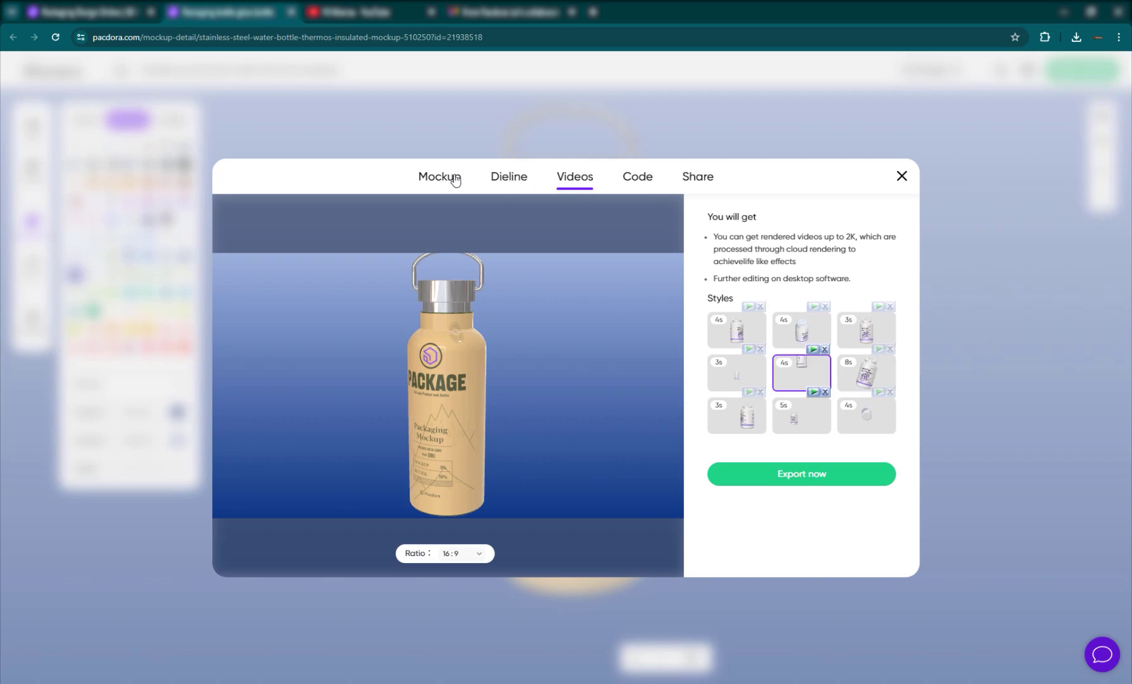
- Check the HTML code export options and download the mockup as a fast-speed 4K JPG with a 4:3 ratio
click(637, 180)
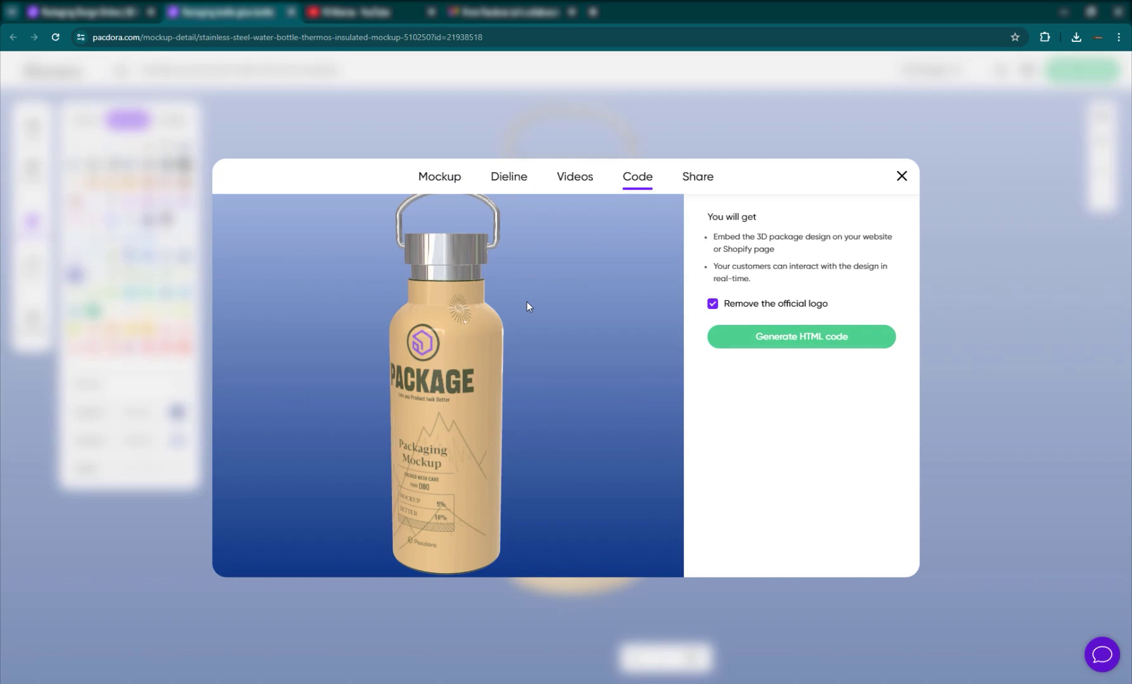
click(455, 179)
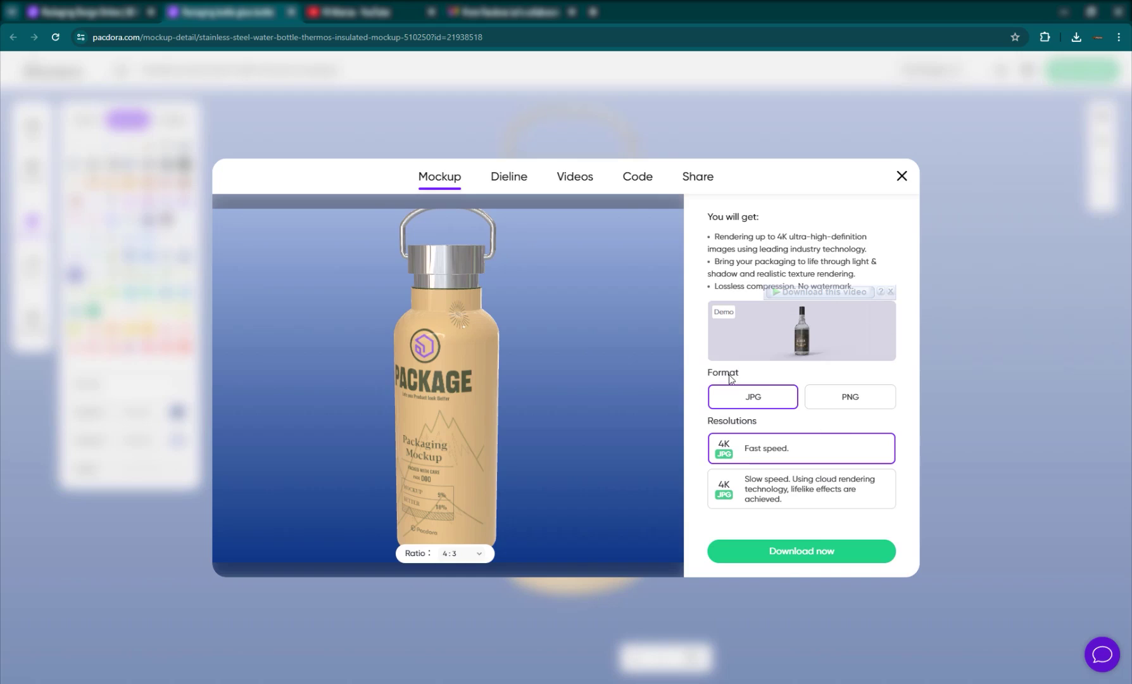
click(786, 558)
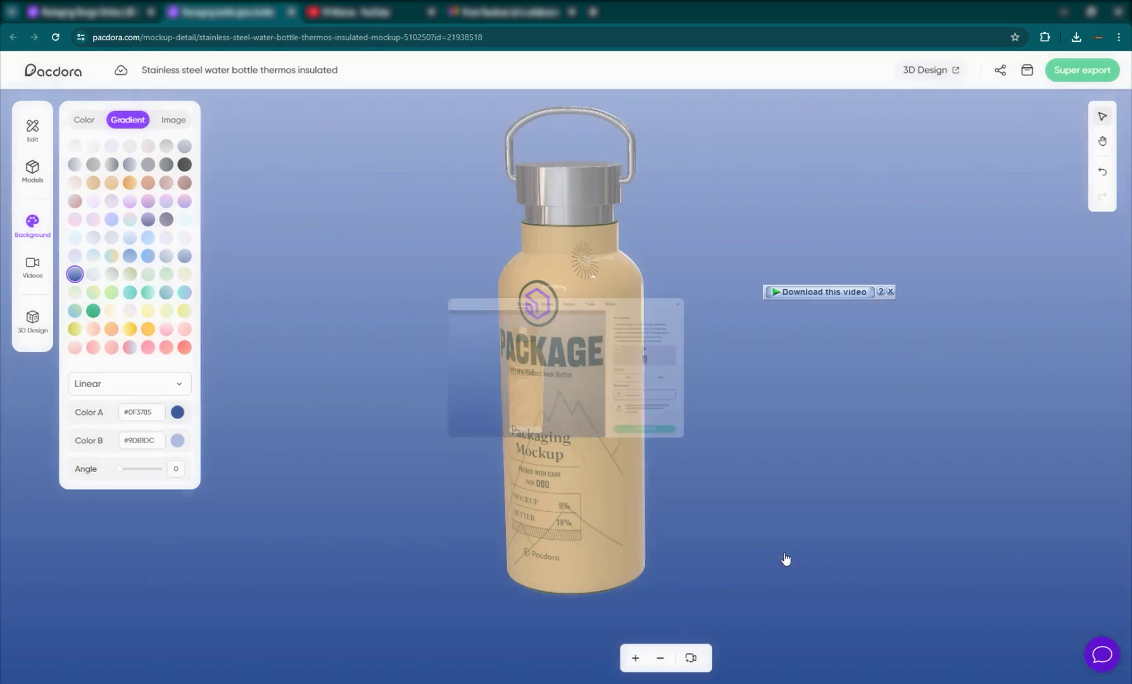
- Open the downloaded mockup image, inspect the rendered bottle up close and close the image
click(977, 73)
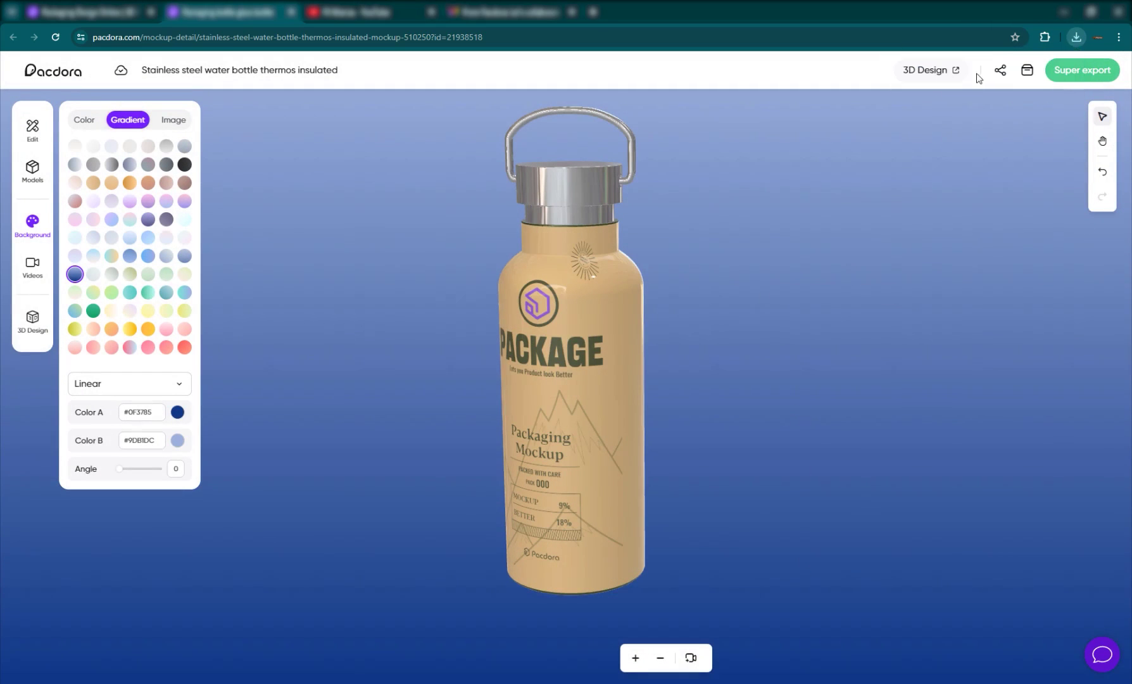
scroll(575, 240, up, 2)
scroll(570, 354, down, 2)
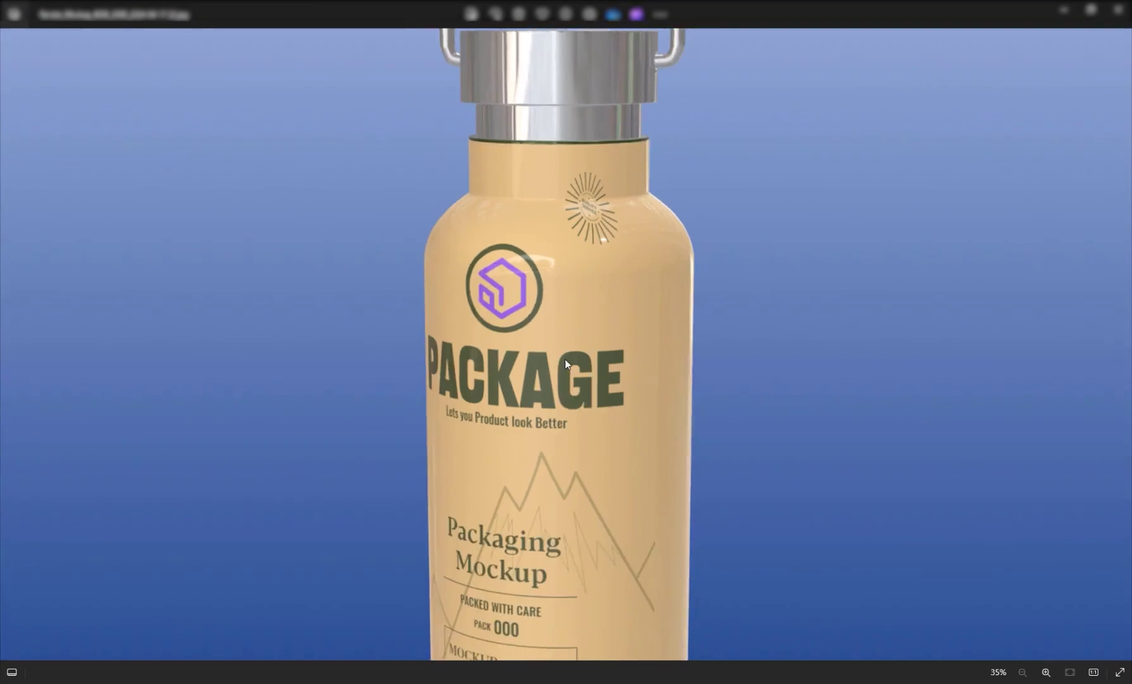
key(alt+F4)
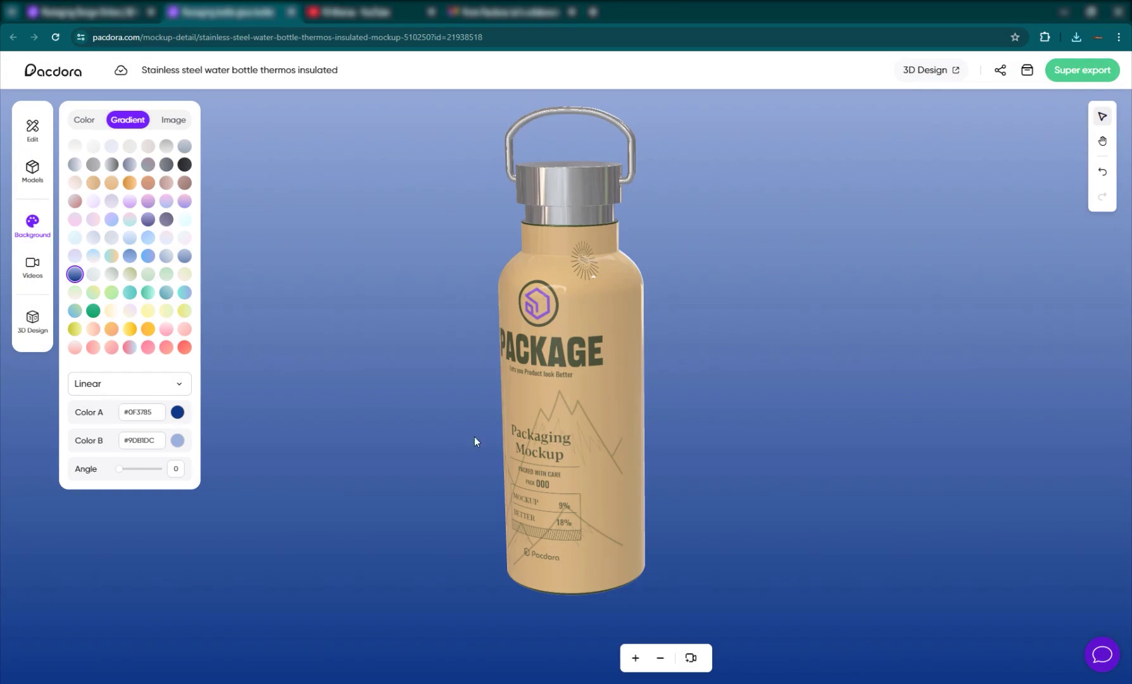
- Check the solid colour and image upload options for the background while keeping the blue gradient
mouse_move(475, 436)
mouse_down()
mouse_move(535, 483)
mouse_move(486, 398)
mouse_move(468, 450)
mouse_up()
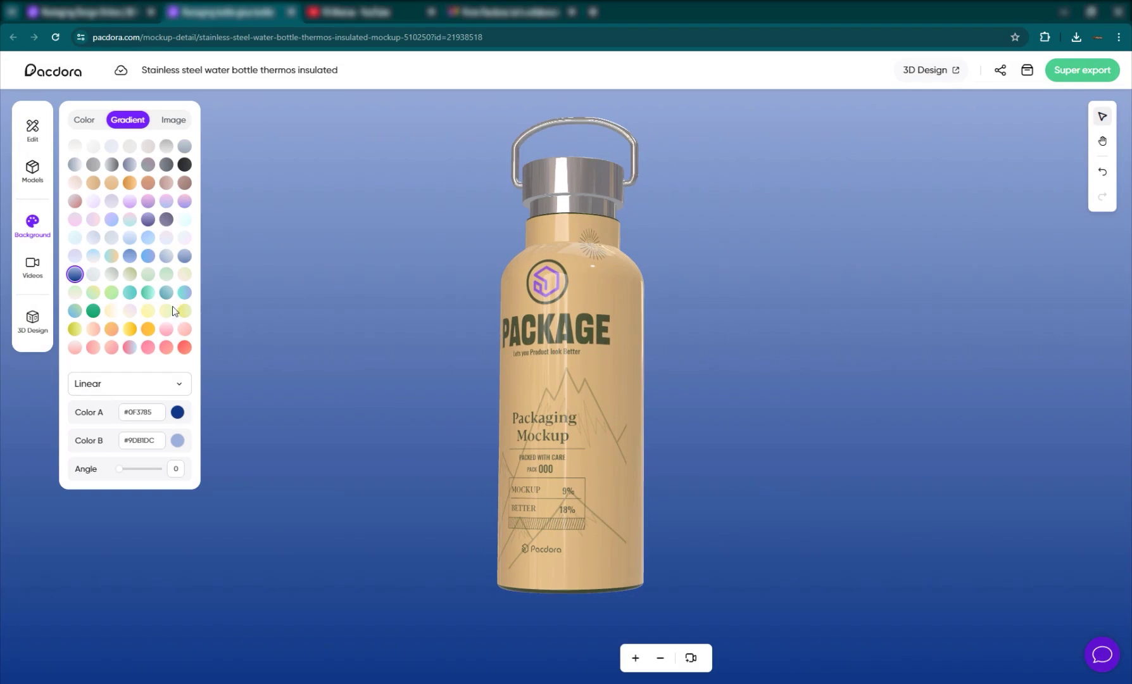
click(86, 120)
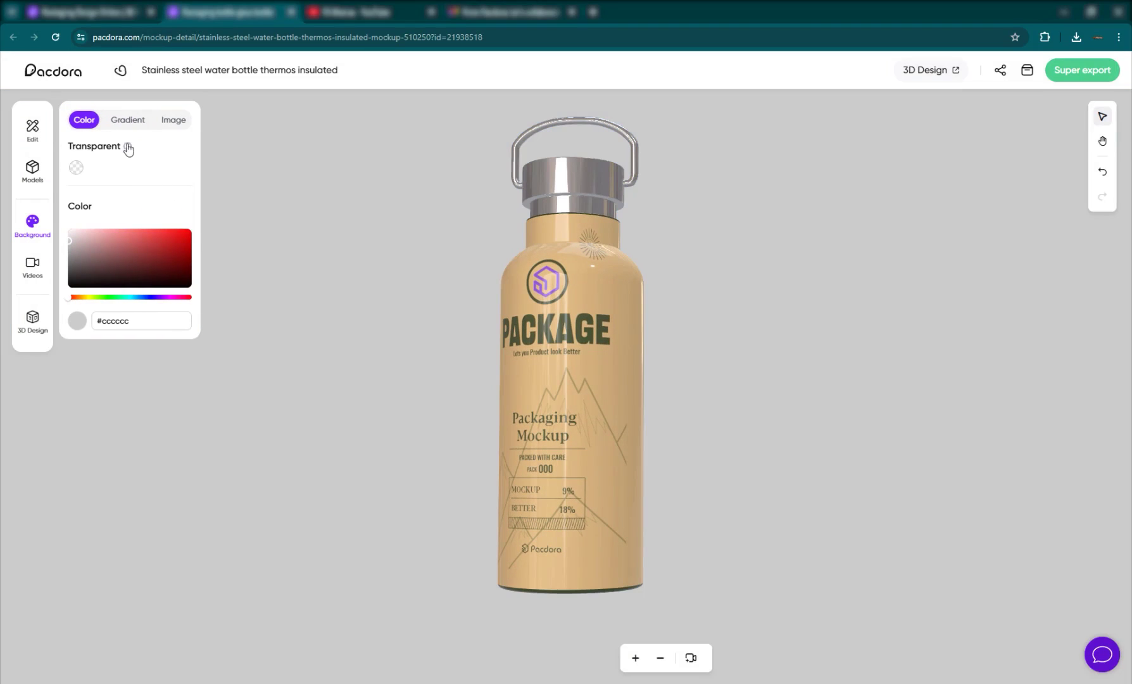
click(127, 121)
click(182, 124)
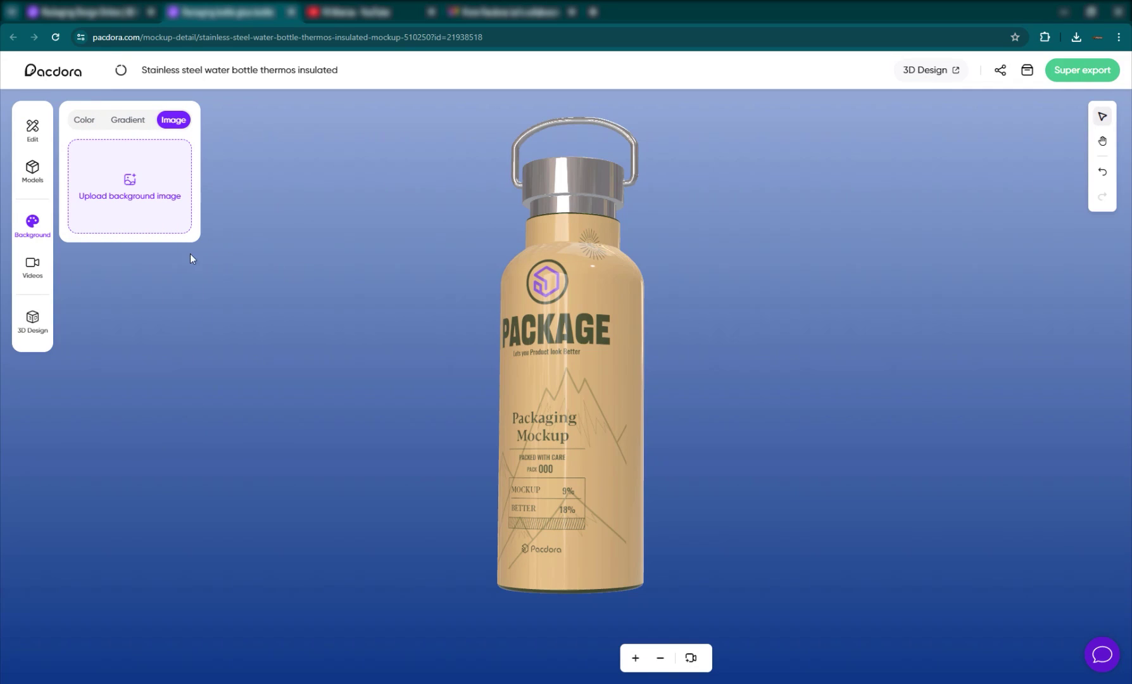
- Preview the Entrance2 and Emphasis2 animations on the bottle, and check the basic and advanced video animation lists
click(38, 269)
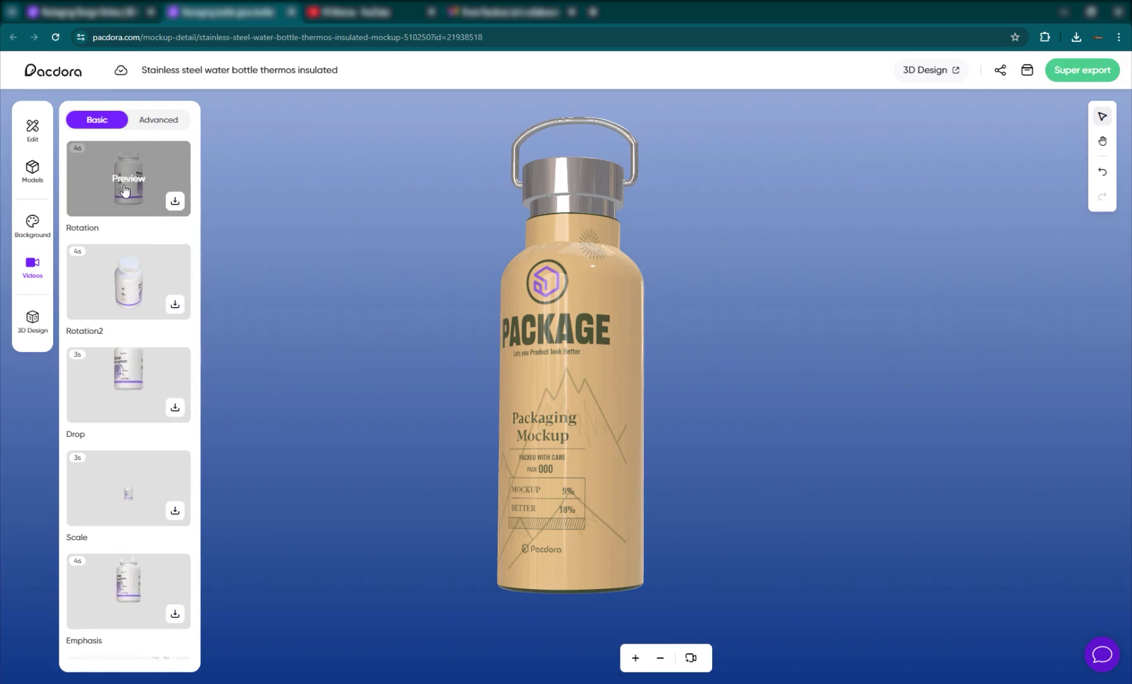
scroll(145, 434, down, 5)
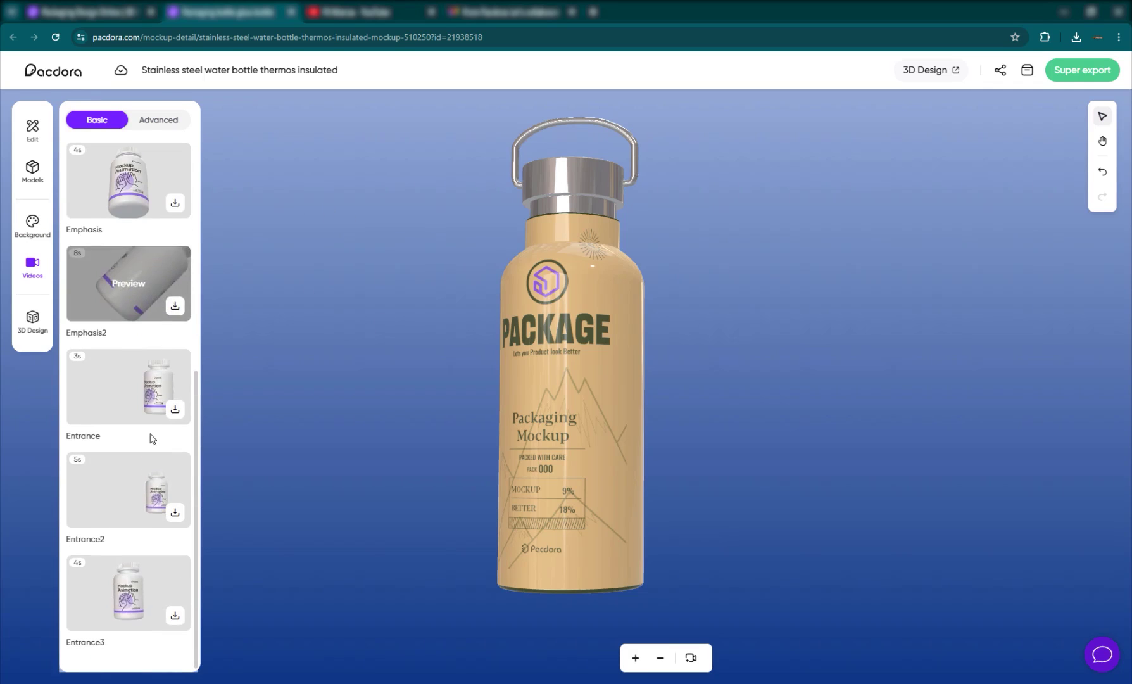
click(132, 490)
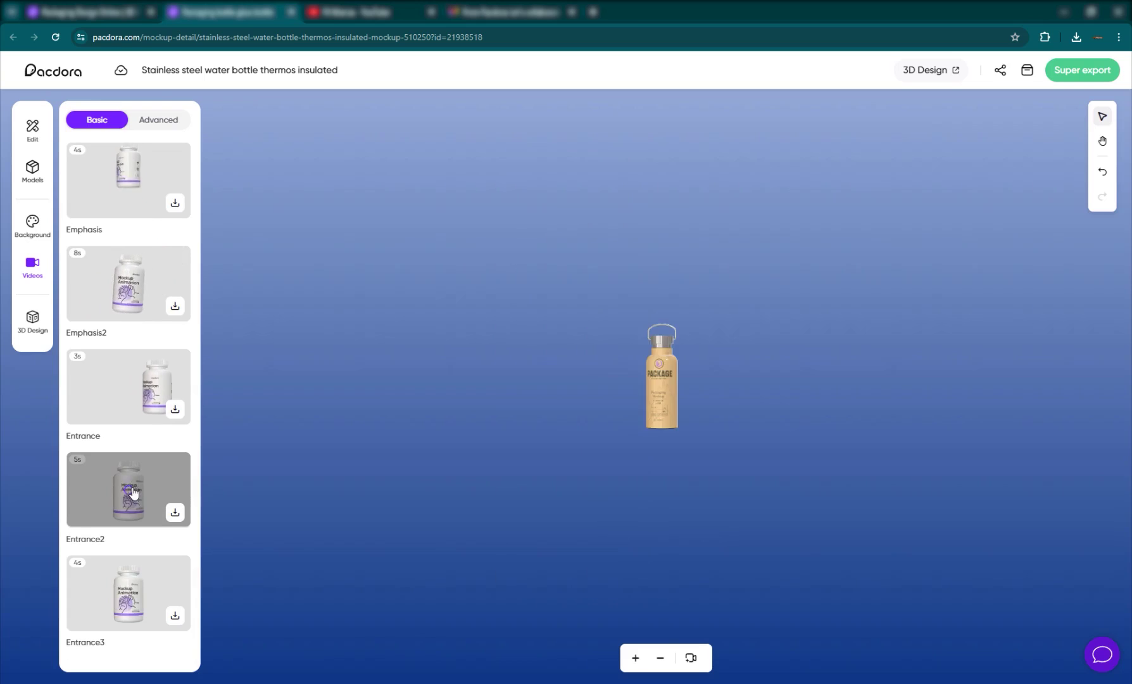
click(119, 308)
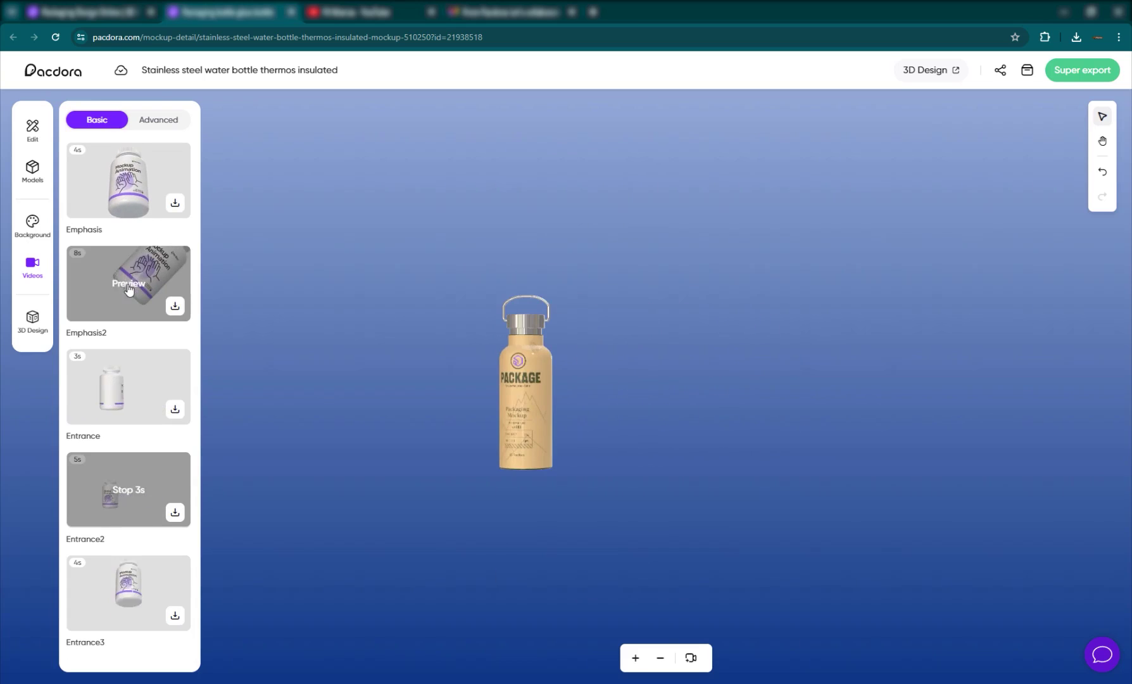
click(149, 128)
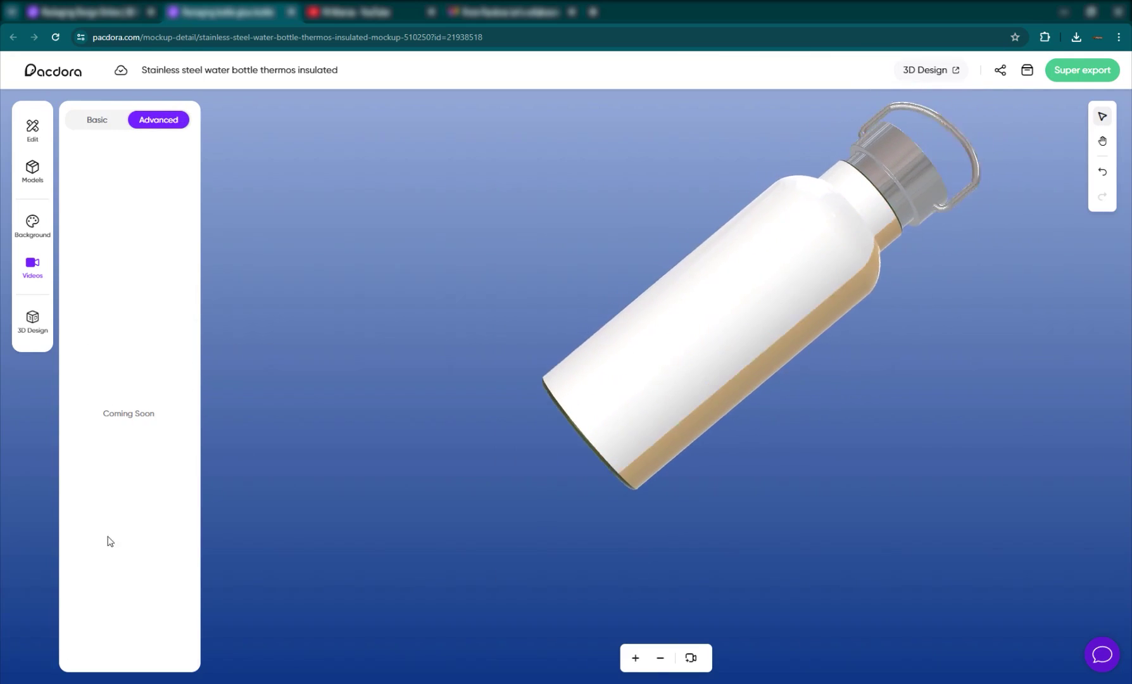
click(97, 119)
scroll(117, 531, down, 3)
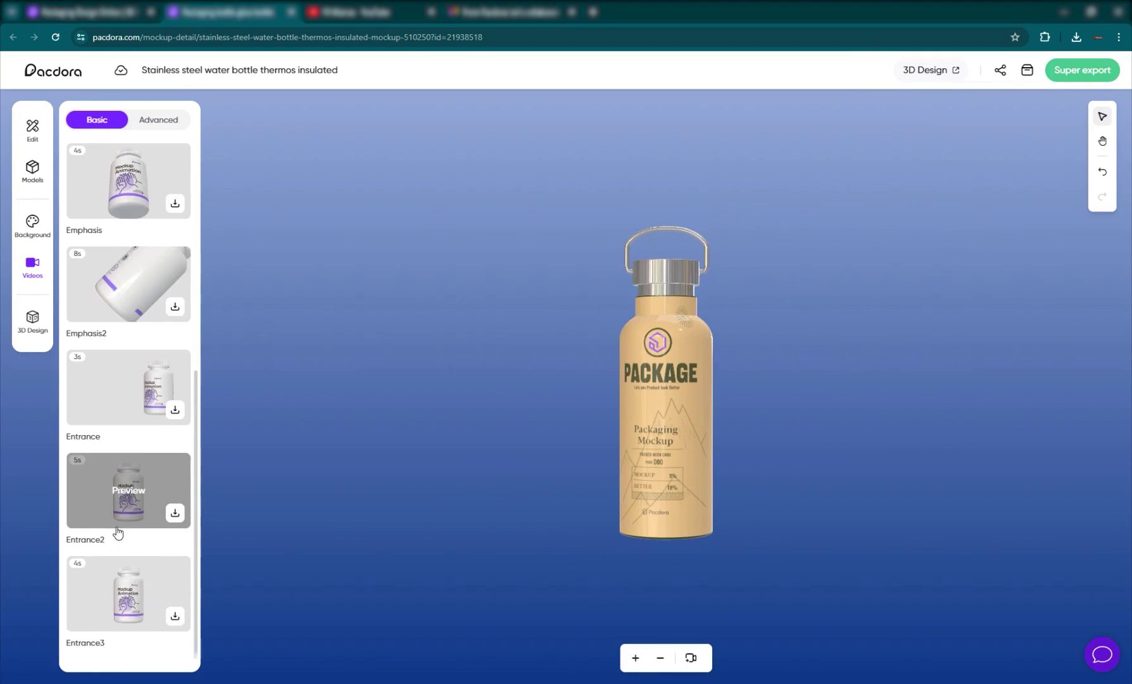
- Open the decorated water bottle in the 3D design tool
scroll(133, 412, up, 5)
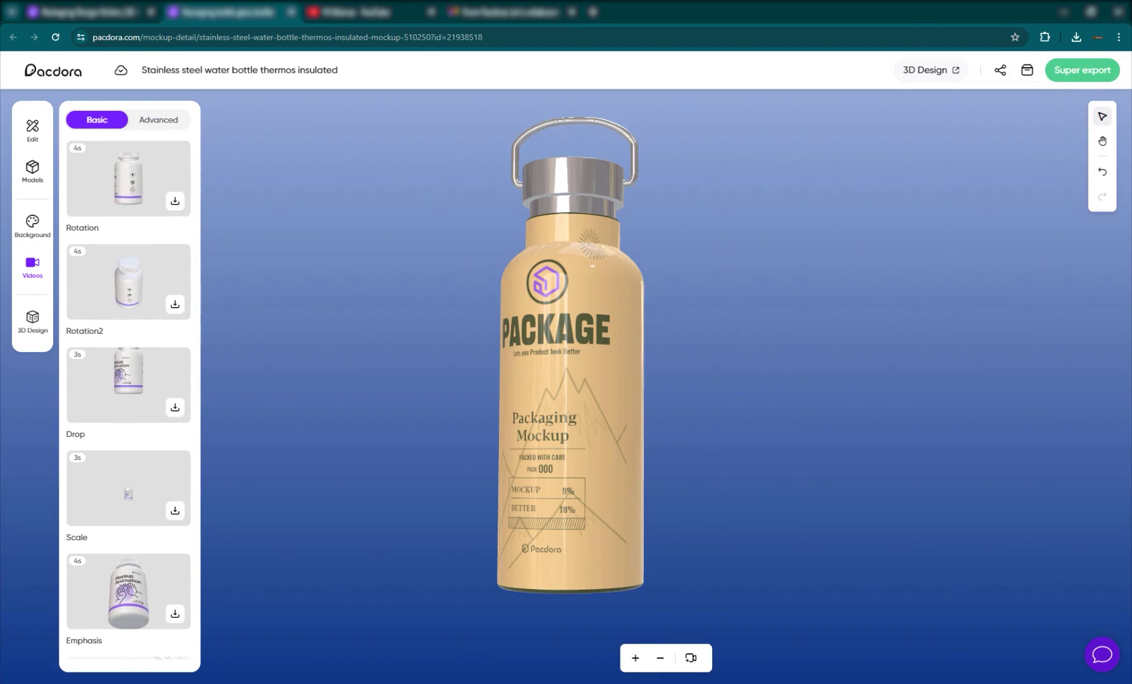
click(33, 326)
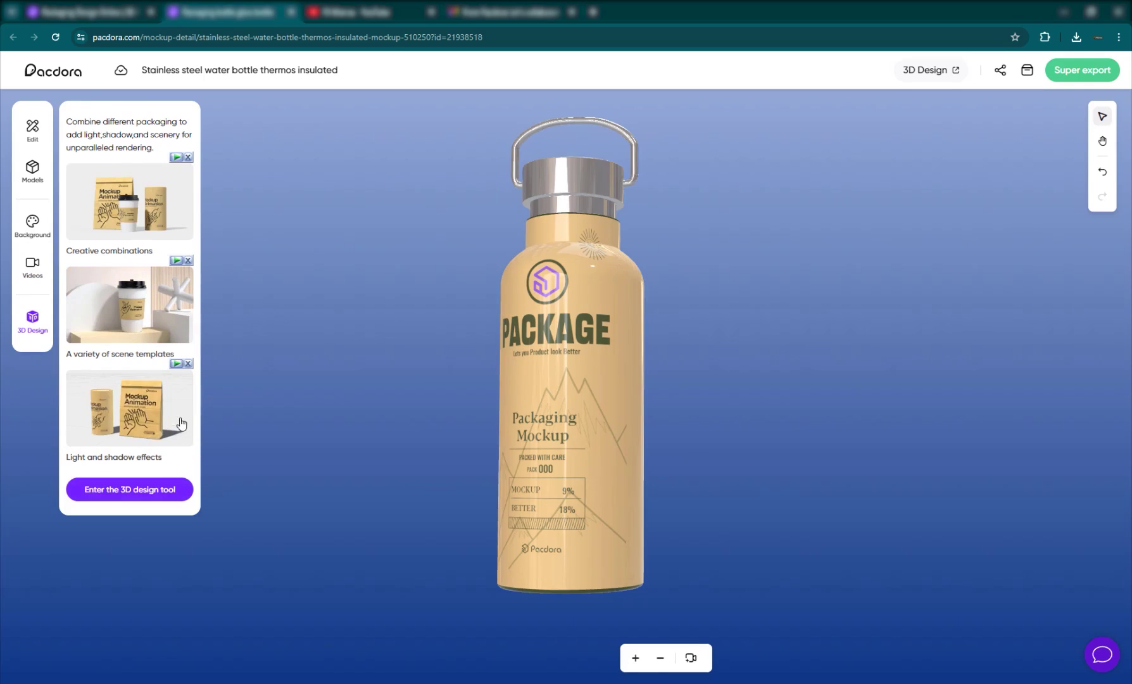
click(135, 495)
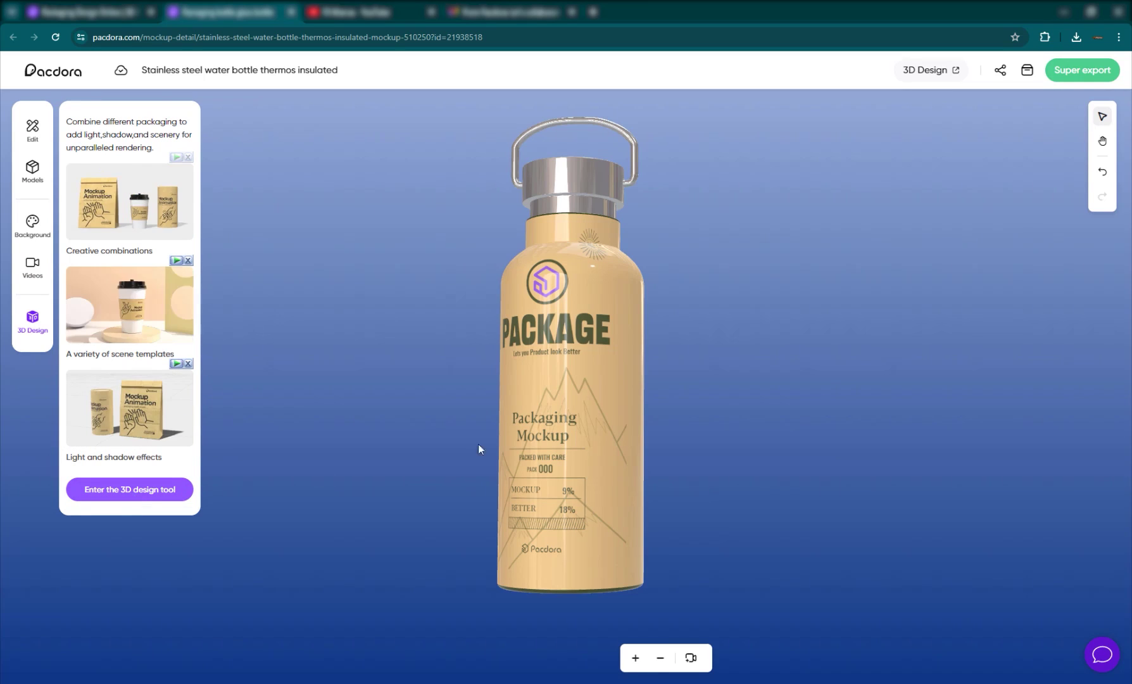
click(187, 490)
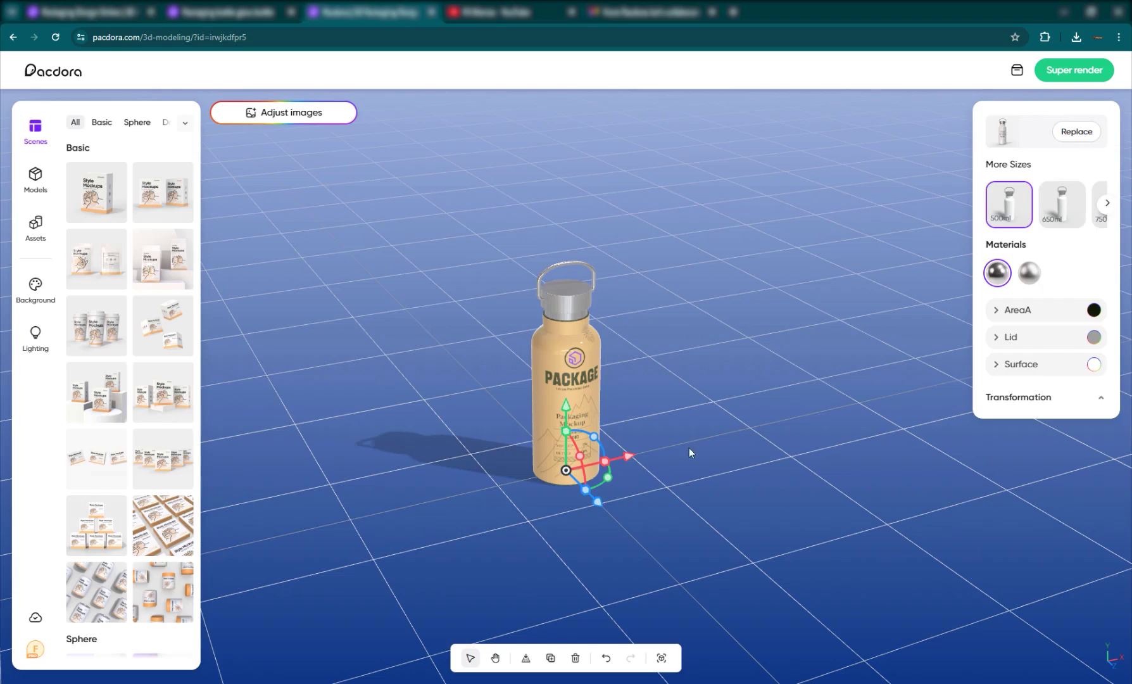
- Deselect the bottle and examine its label, lid and base up close from several angles in the 3D scene
click(635, 496)
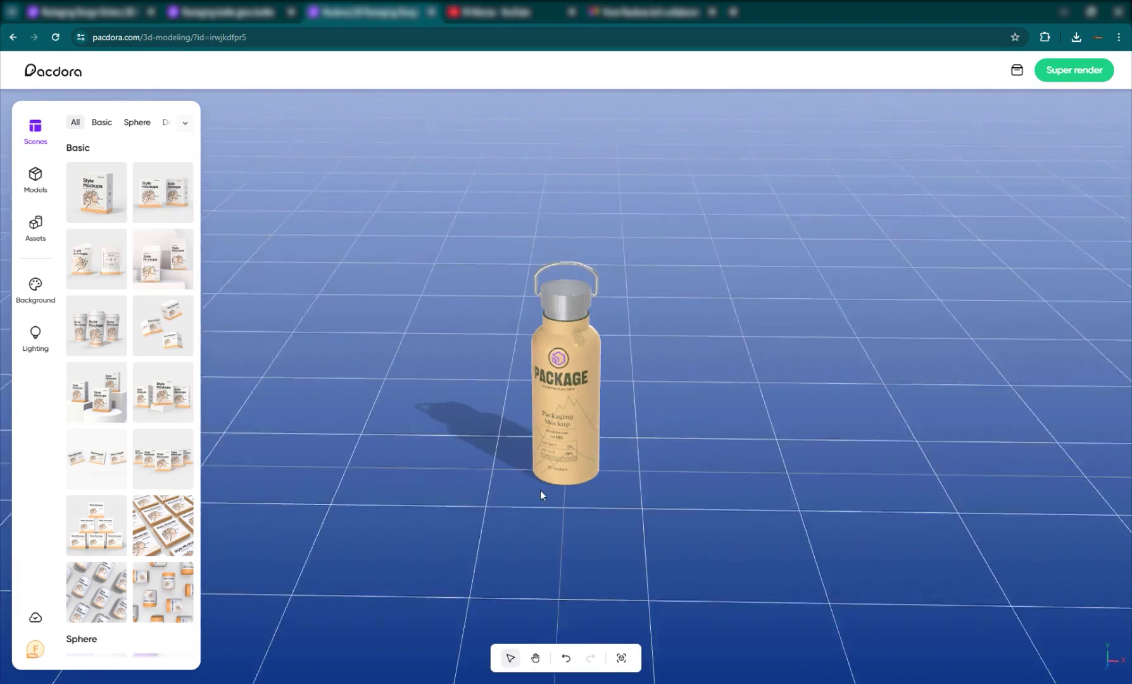
drag(540, 495, 579, 417)
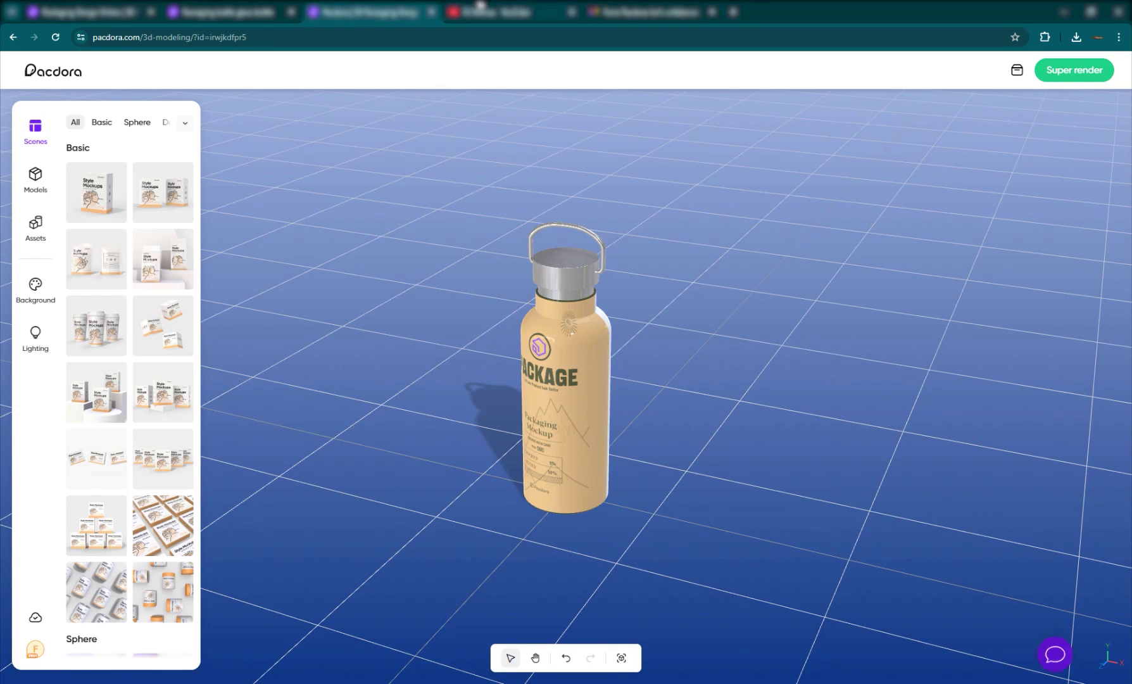
click(478, 8)
click(330, 6)
drag(472, 395, 571, 381)
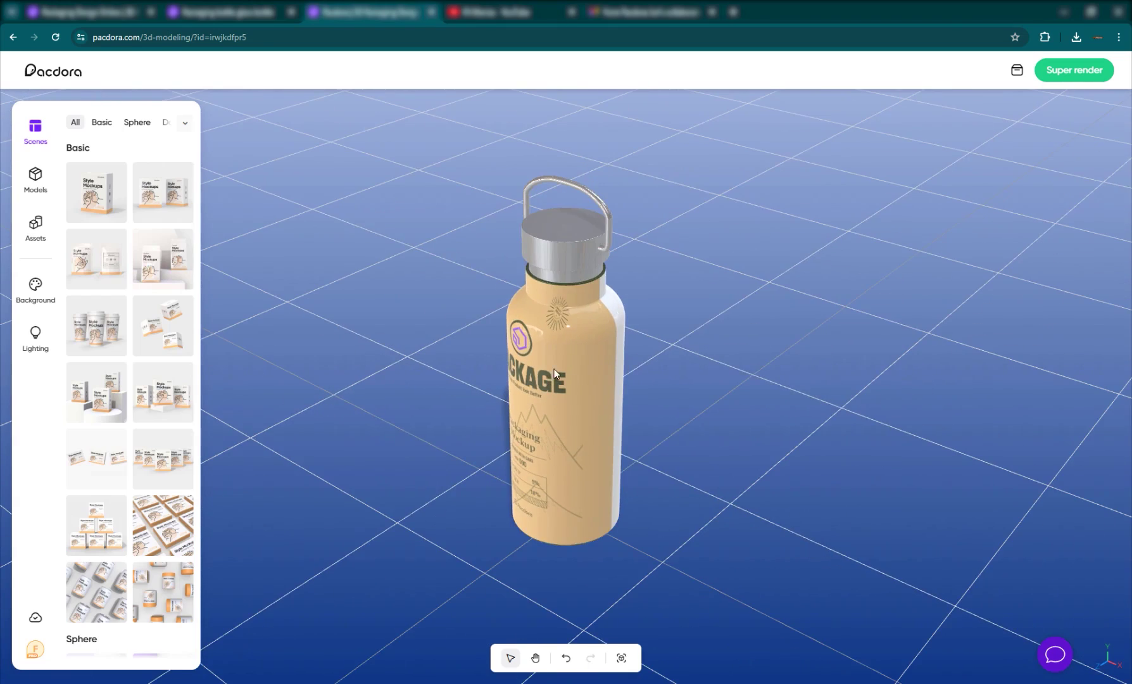
scroll(544, 358, up, 3)
mouse_move(596, 343)
mouse_down()
mouse_move(631, 392)
mouse_move(476, 369)
mouse_move(663, 372)
mouse_move(528, 270)
mouse_move(447, 395)
mouse_move(872, 422)
mouse_move(582, 344)
mouse_up()
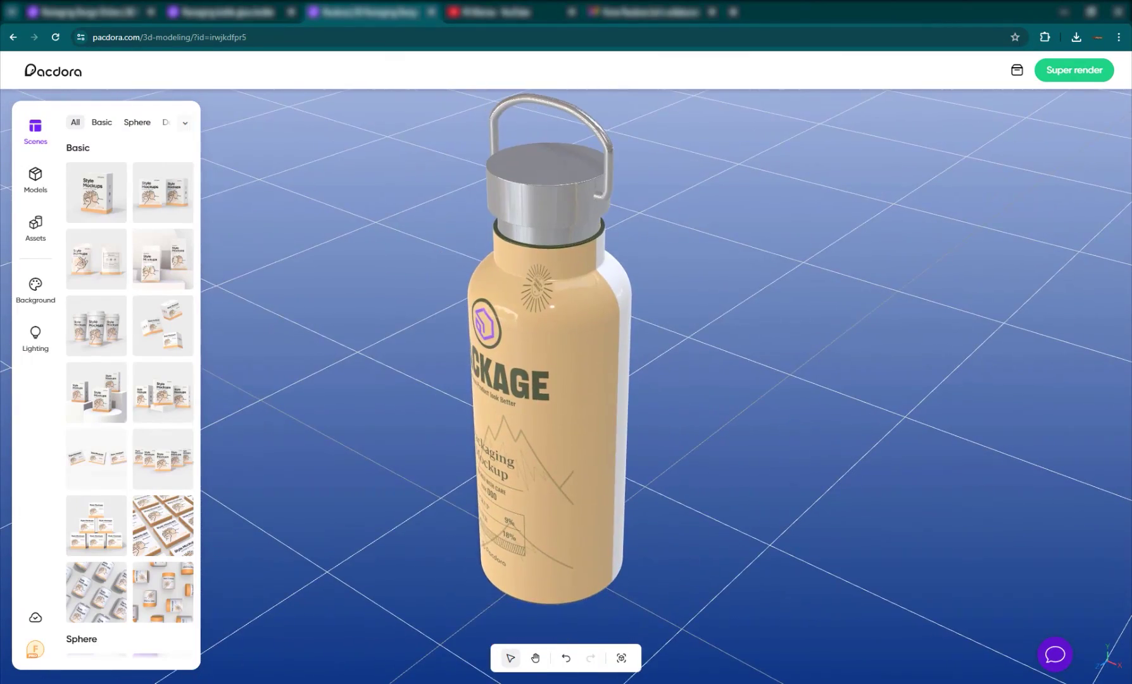
drag(537, 614, 519, 398)
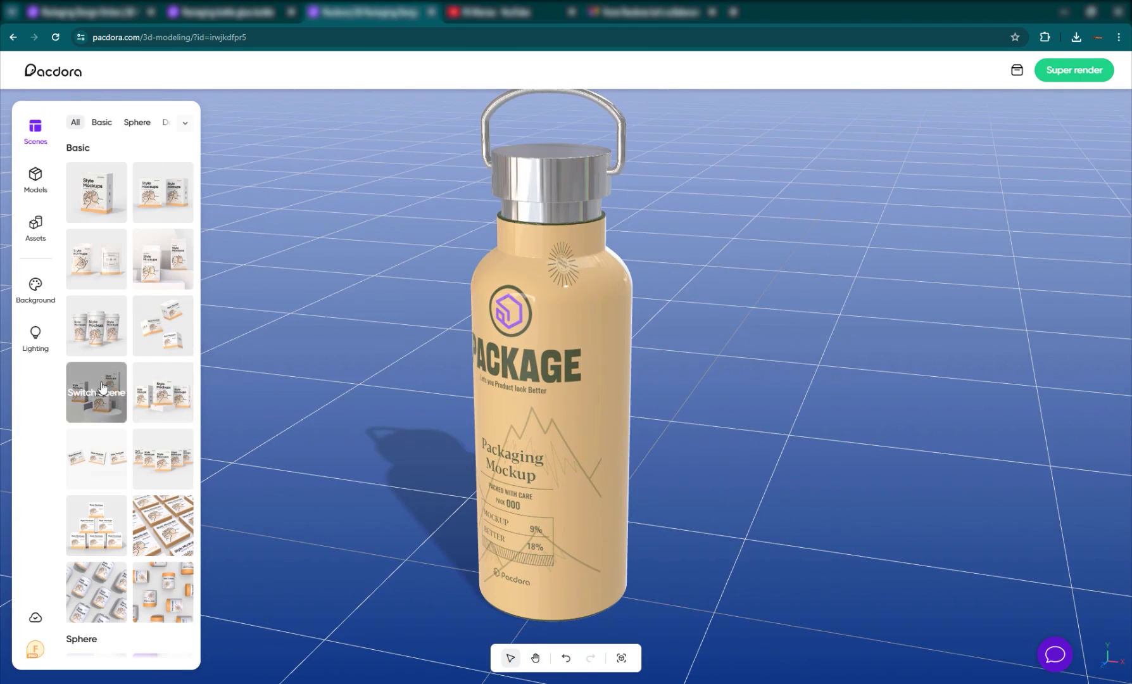
- Try the Basic scene with diagonal rows of lying products and view the repeated bottles from a low angle
mouse_move(105, 596)
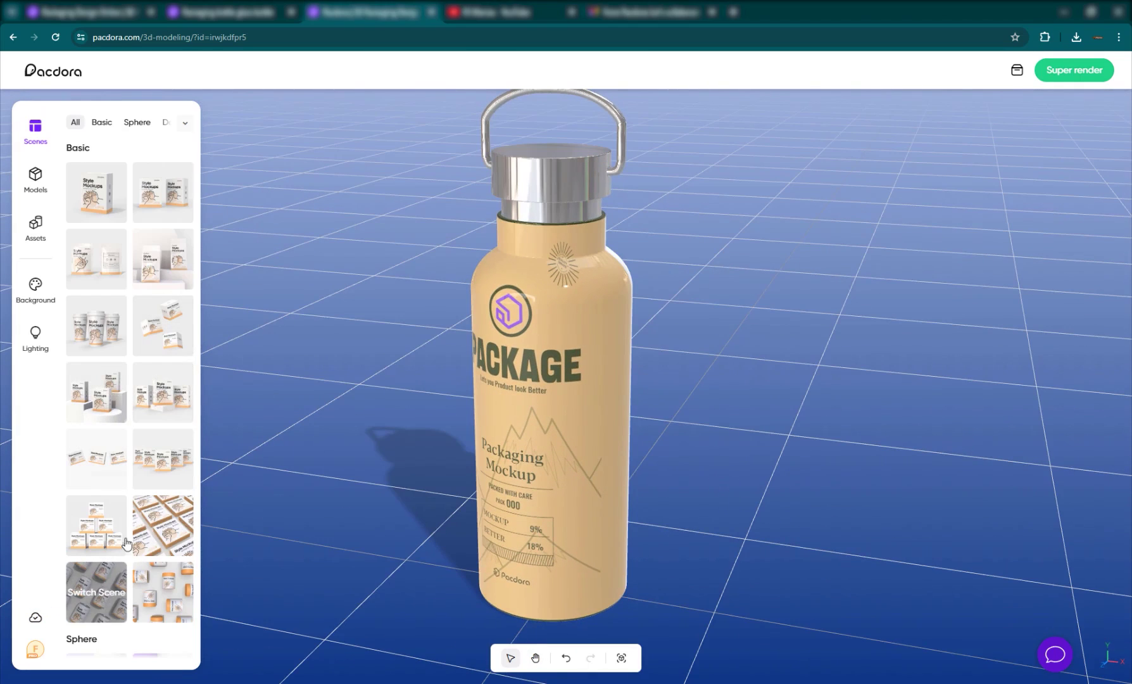
click(98, 592)
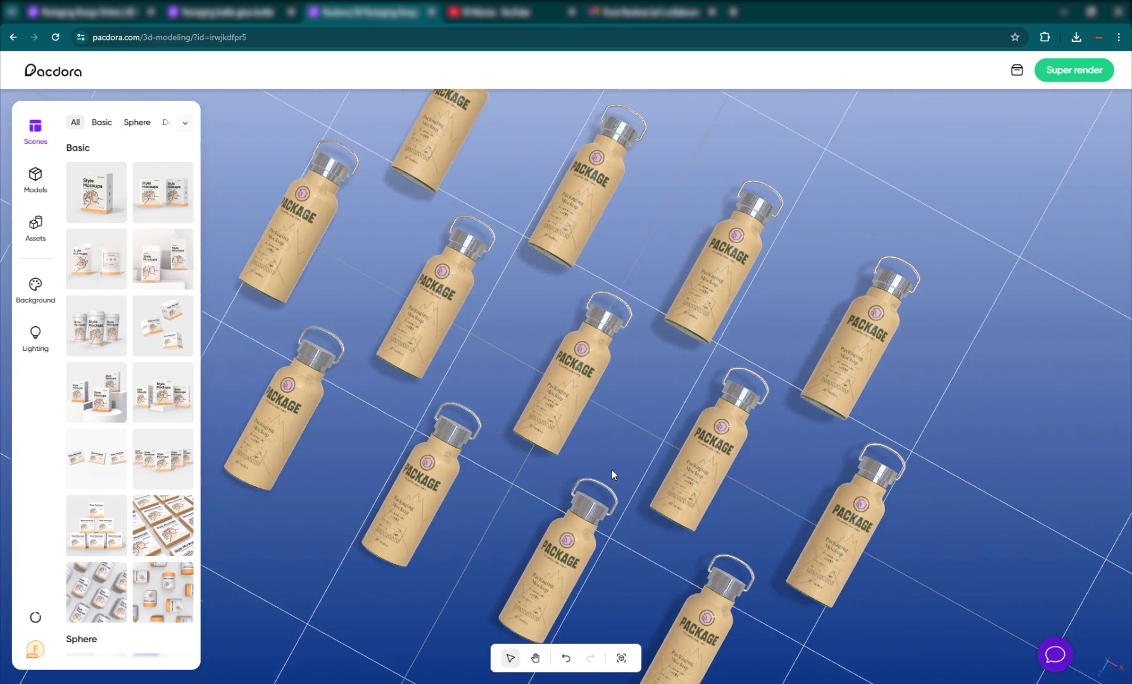
drag(488, 471, 556, 409)
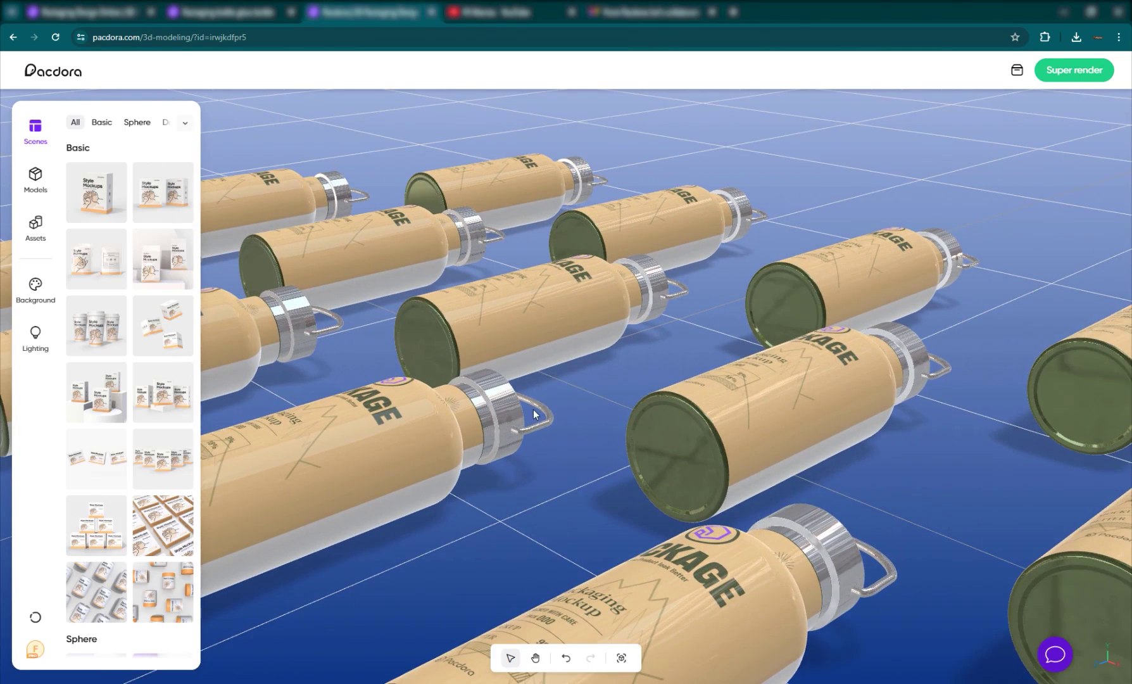
click(633, 258)
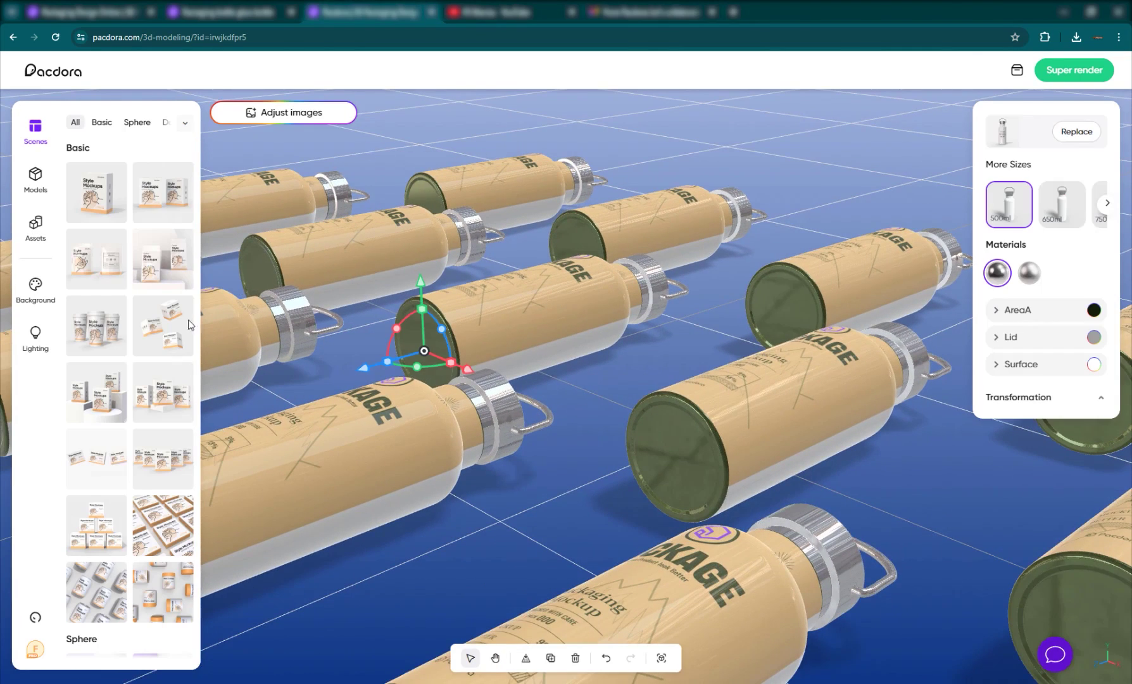
- Switch to the Basic scene with a single standing product and raise the bottle slightly above the floor
click(99, 208)
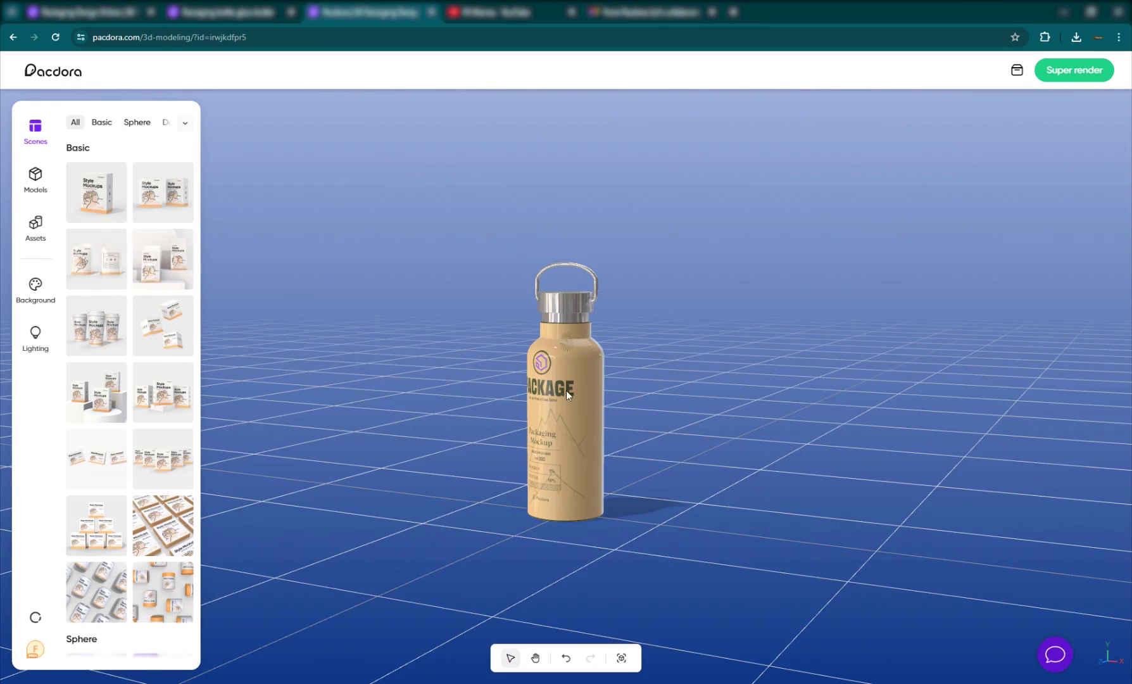
click(566, 394)
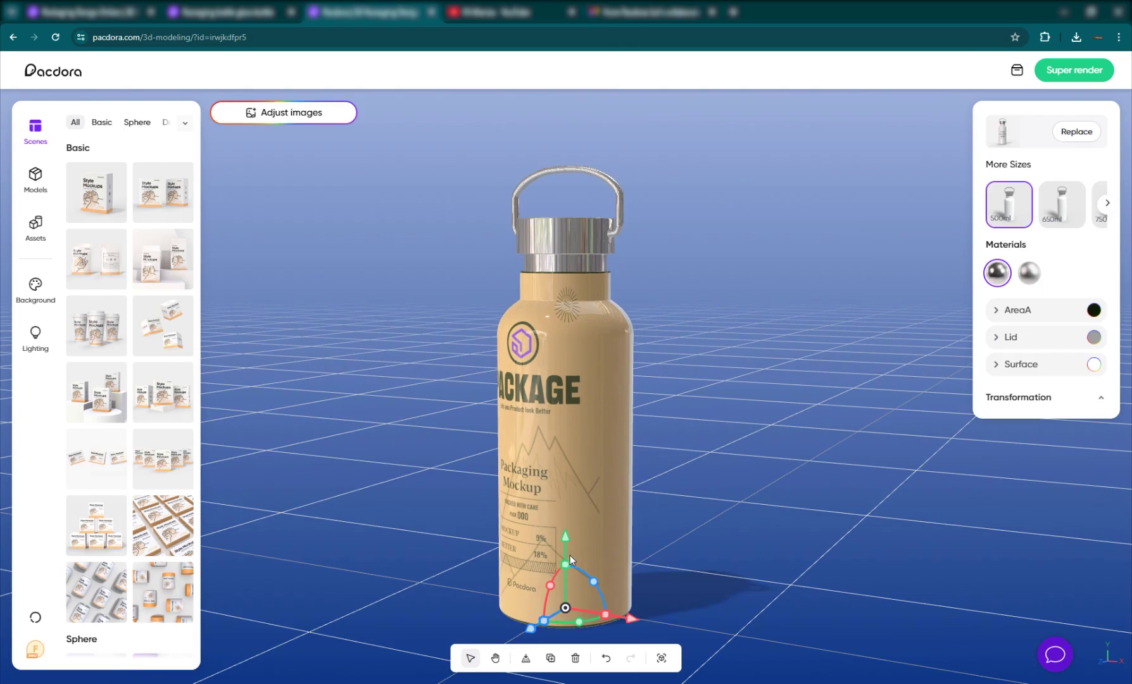
drag(570, 555, 571, 491)
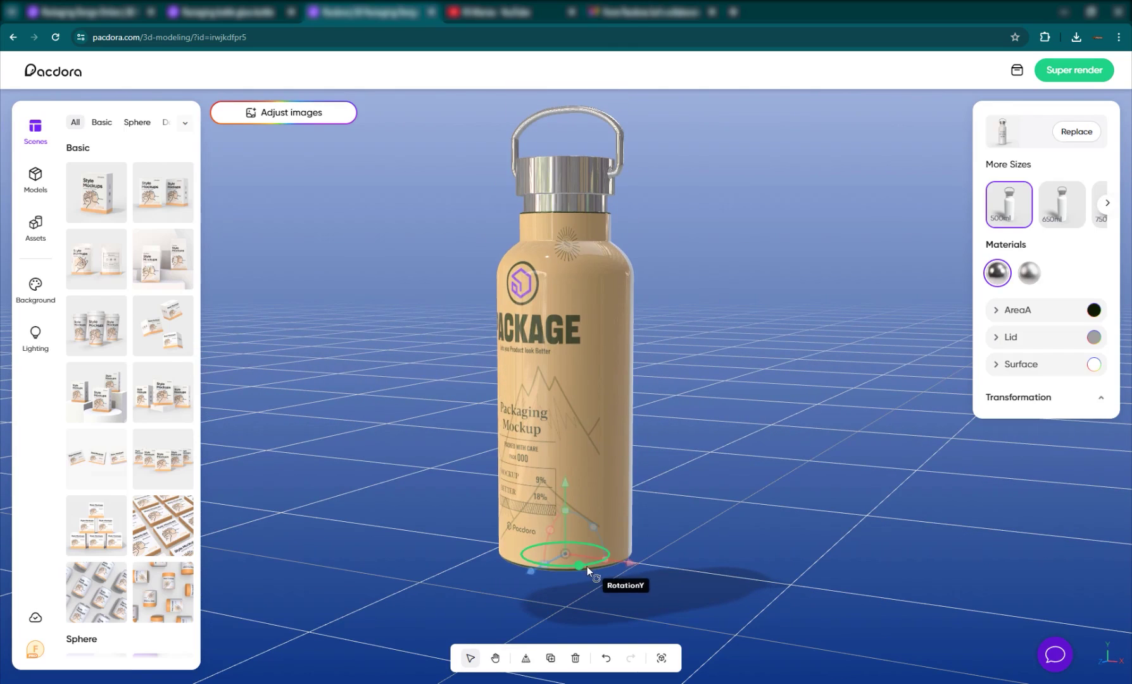
- Try rotating the bottle around its Y axis in both directions, and undo the rotations
drag(587, 566, 648, 520)
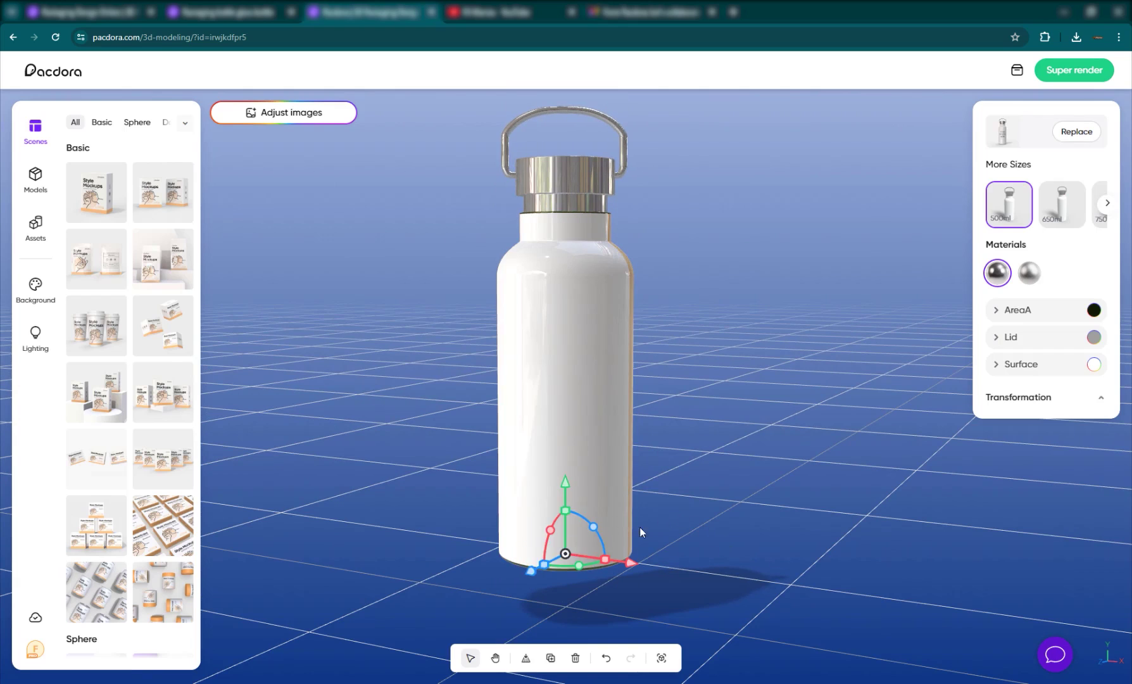
drag(589, 578, 467, 564)
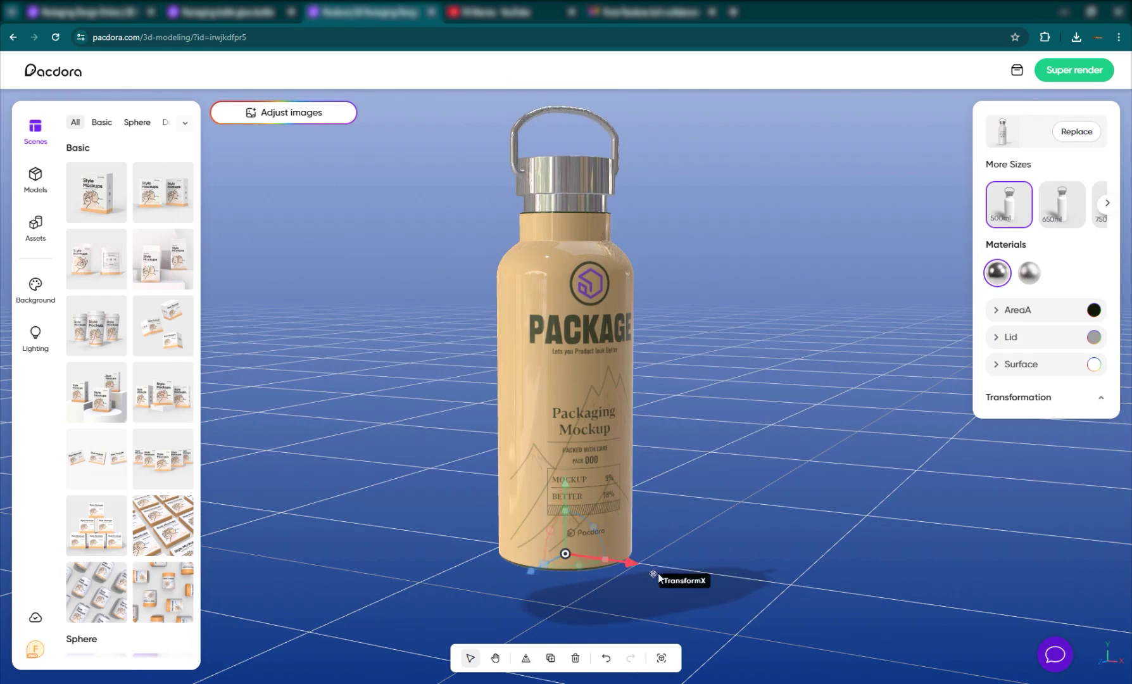
key(ctrl+z)
key(ctrl+z)
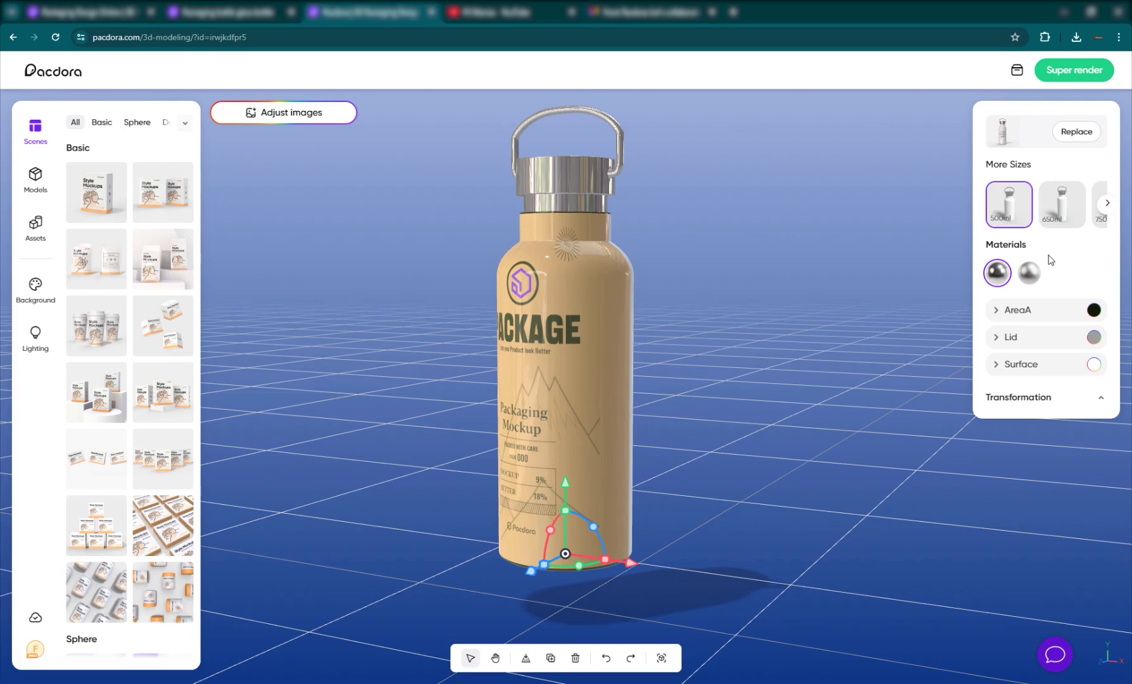
- Expand the AreaA material settings, try the second metal material and its roughness, and return the bottle to Metal glossy
click(997, 273)
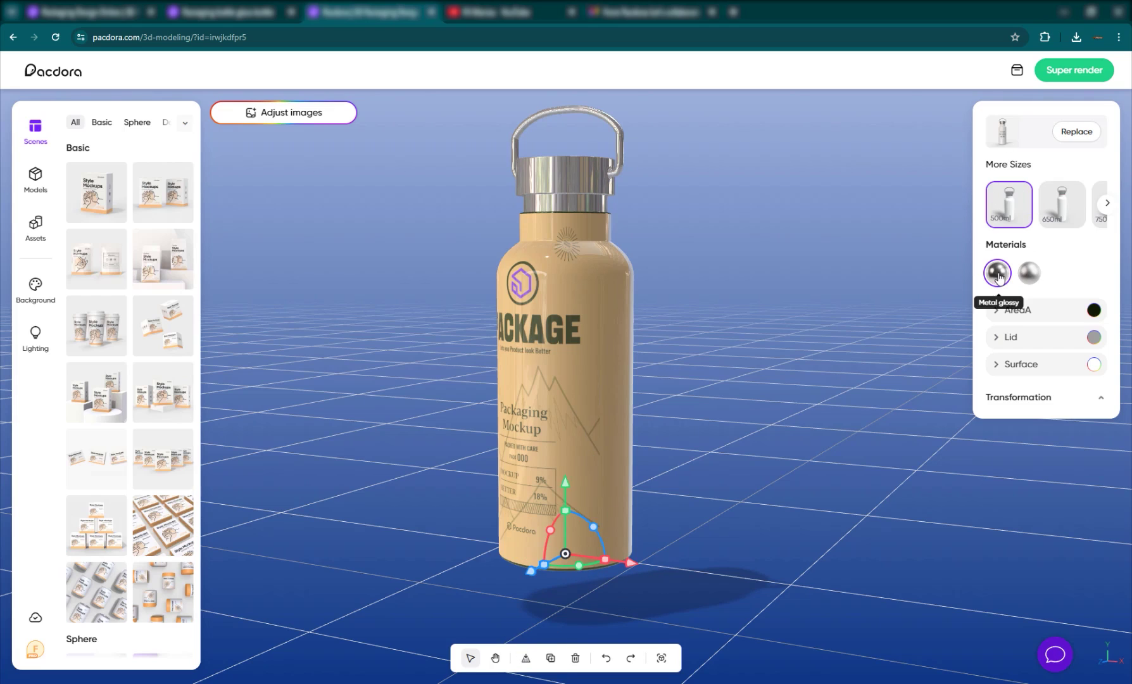
click(1026, 311)
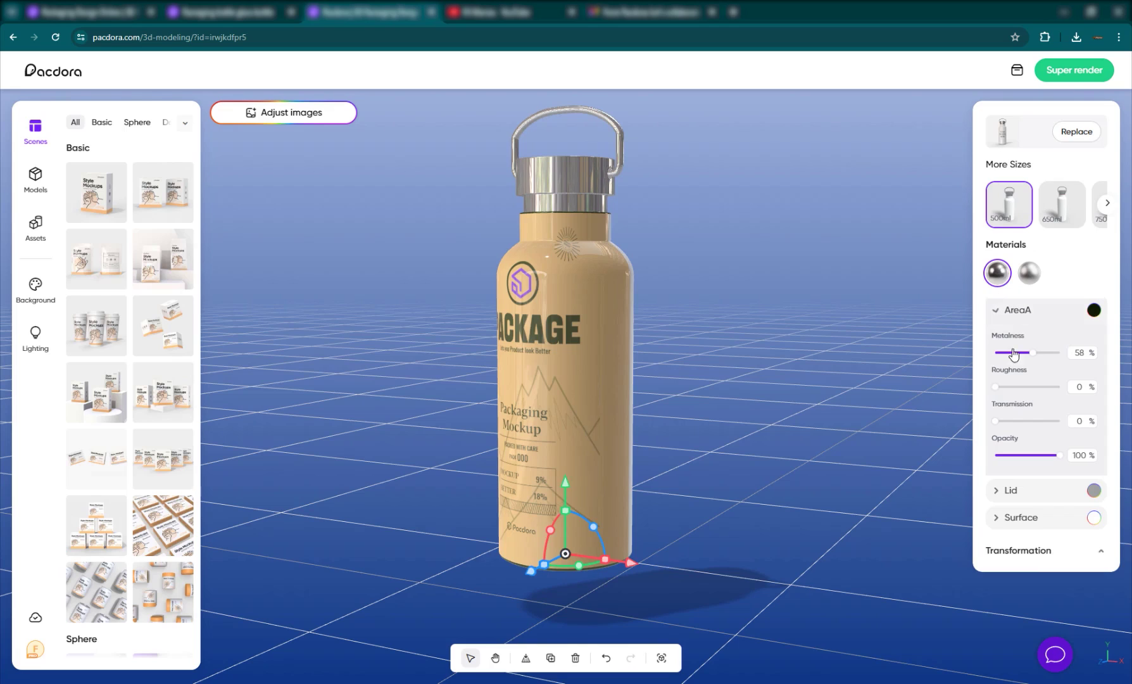
click(1029, 274)
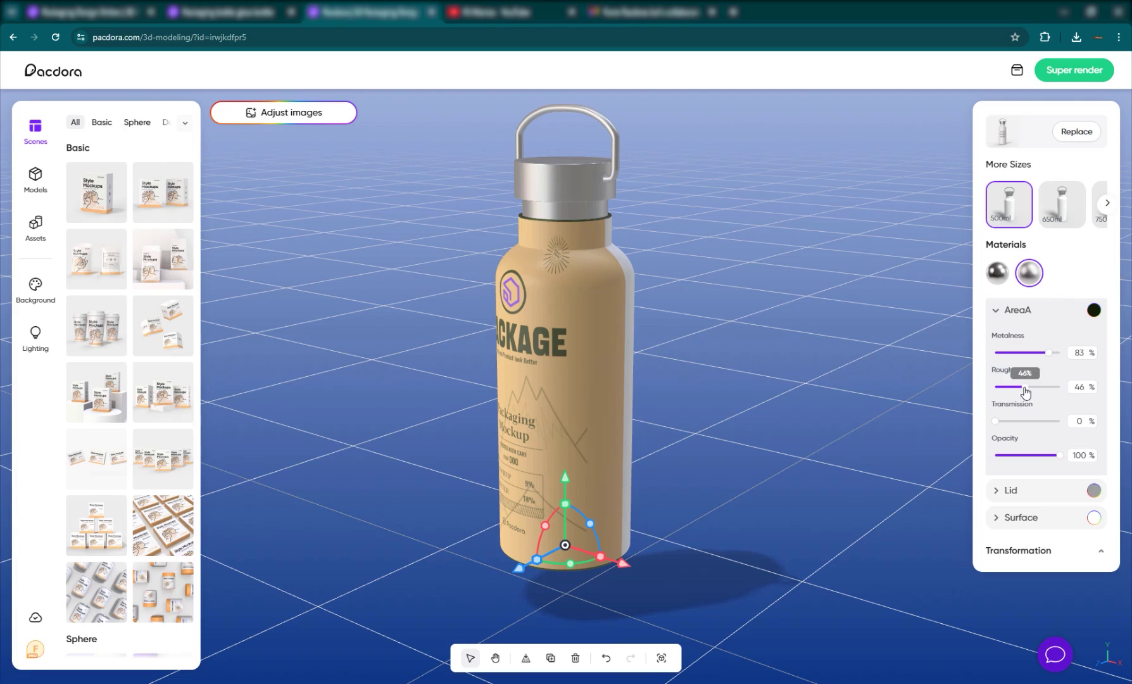
mouse_move(1025, 391)
mouse_down()
mouse_move(998, 393)
mouse_move(1030, 388)
mouse_up()
click(998, 274)
drag(549, 210, 618, 247)
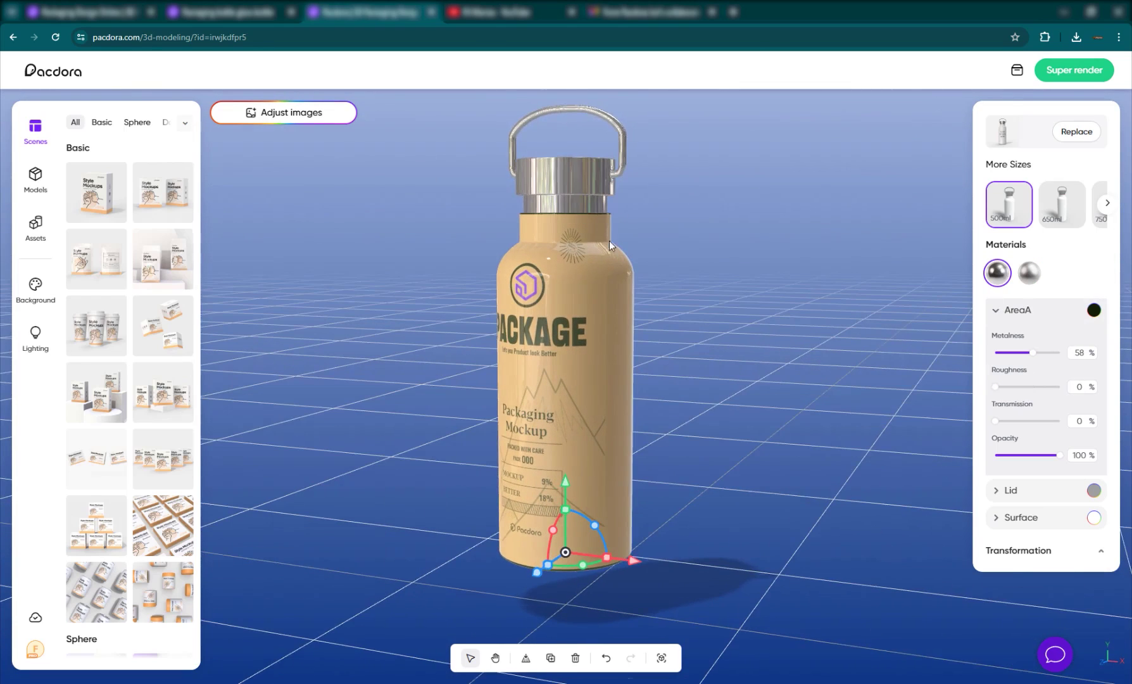
- Set the lid's roughness to 16% and check its reflections from another angle
scroll(634, 278, up, 2)
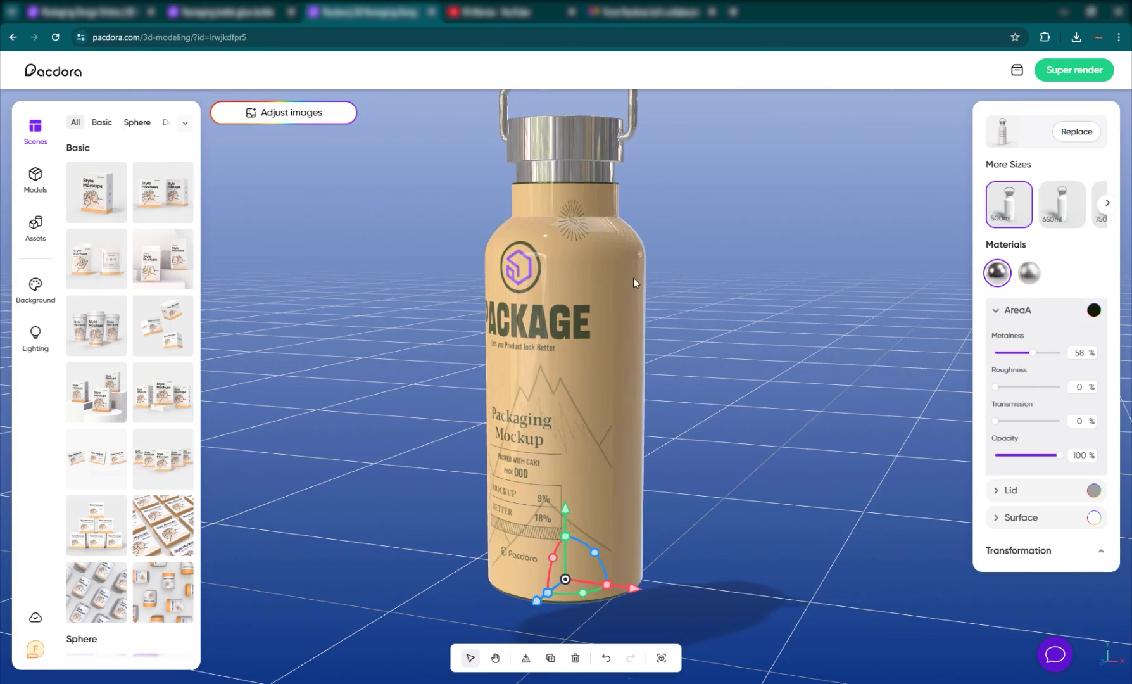
click(1014, 491)
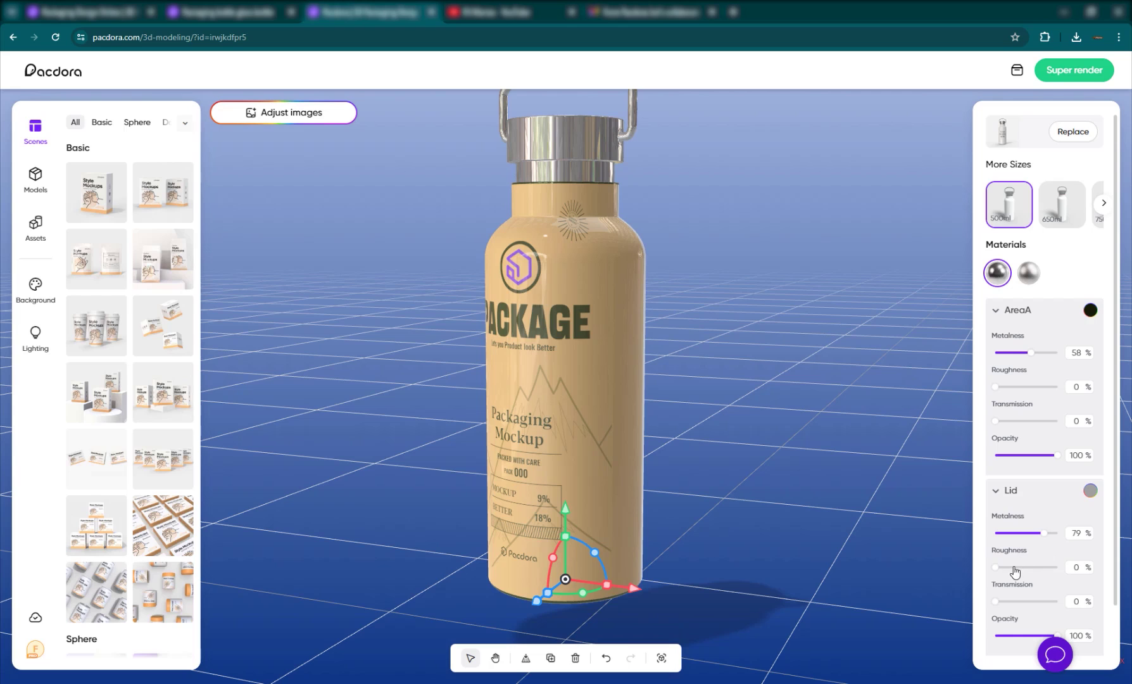
drag(1014, 569, 1005, 568)
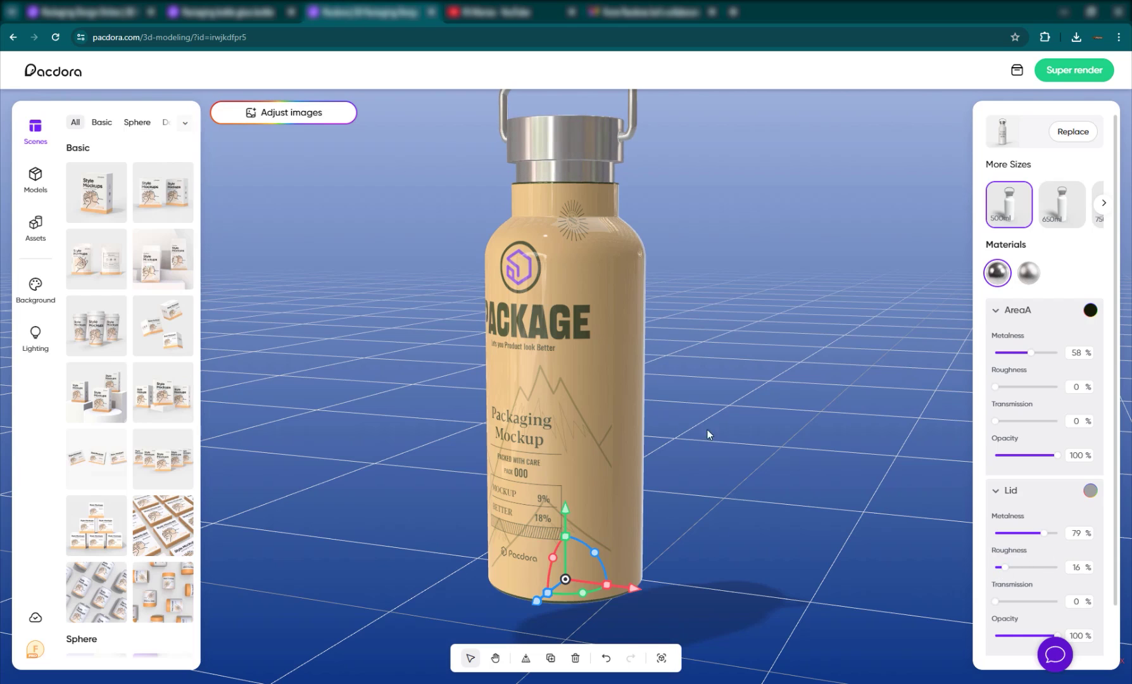
drag(708, 430, 905, 515)
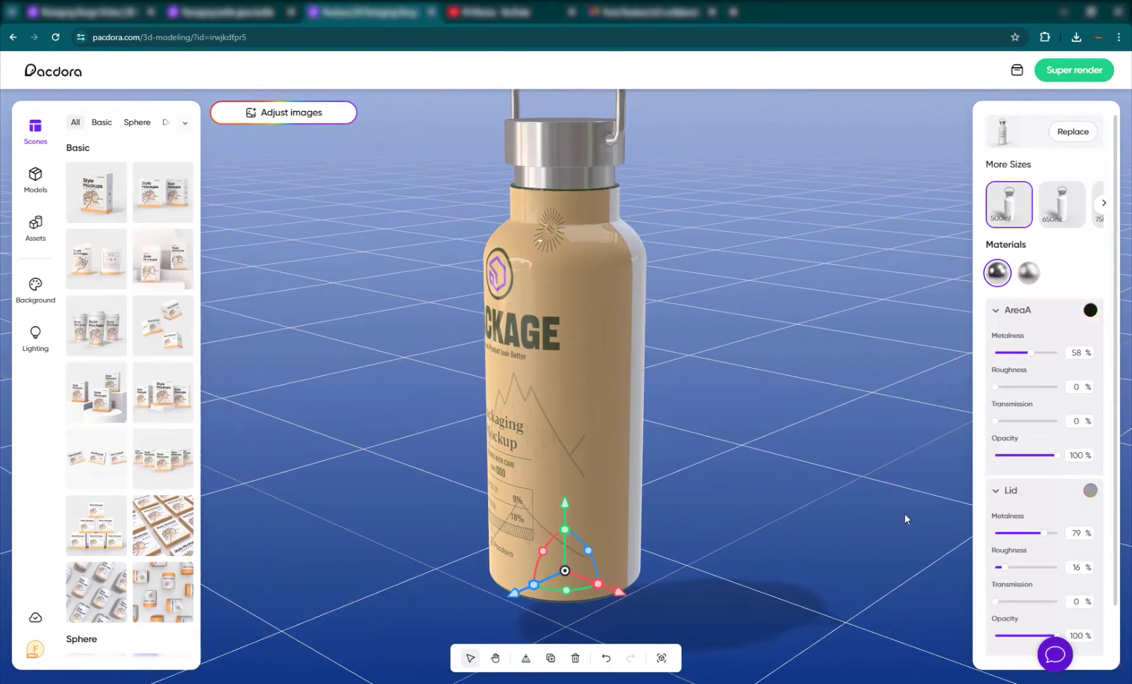
- Set the bottle surface's metalness to 29% and its roughness to 23%
scroll(1042, 550, down, 1)
click(1021, 616)
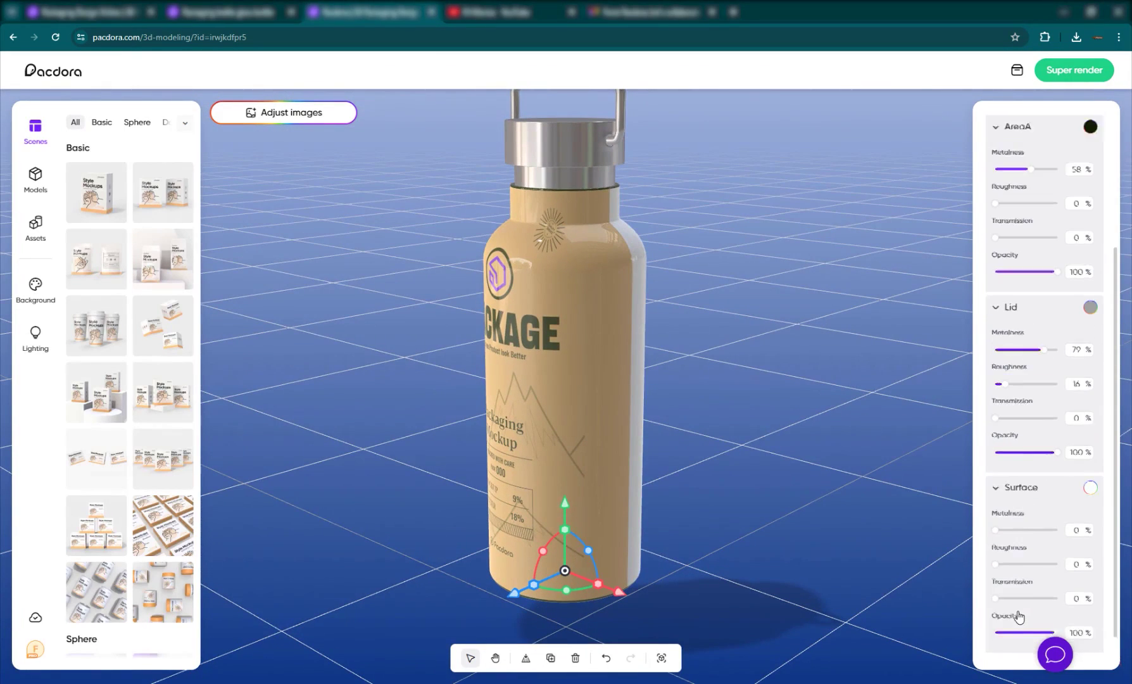
drag(998, 505, 1013, 505)
drag(649, 433, 575, 430)
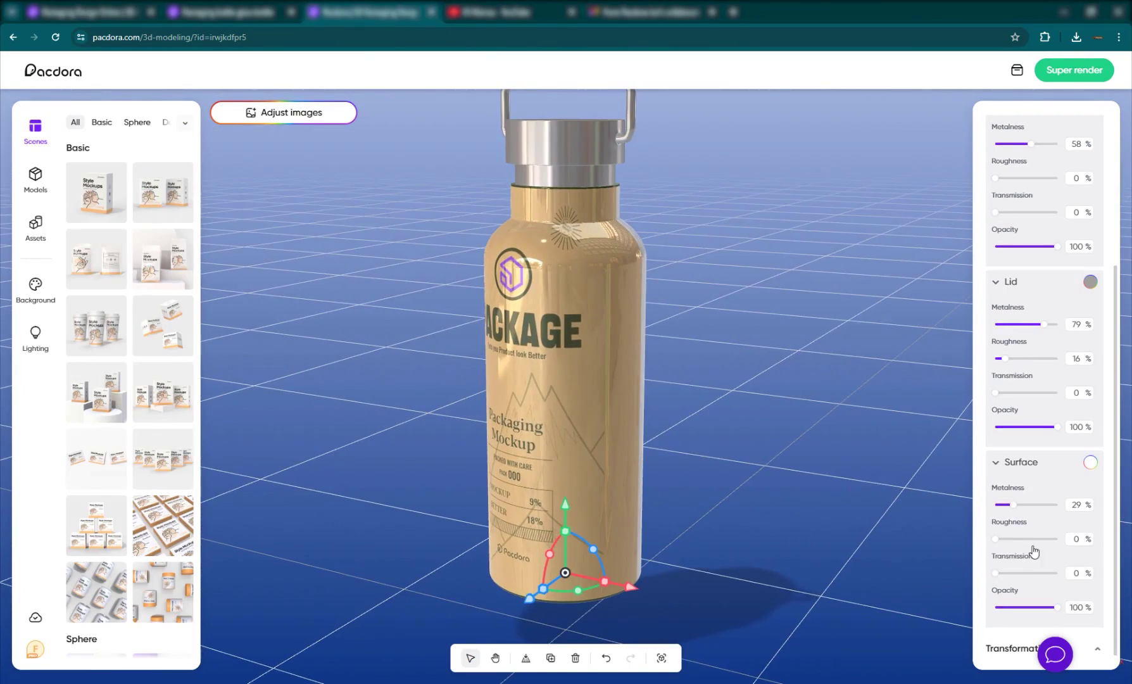
drag(1000, 541, 1010, 543)
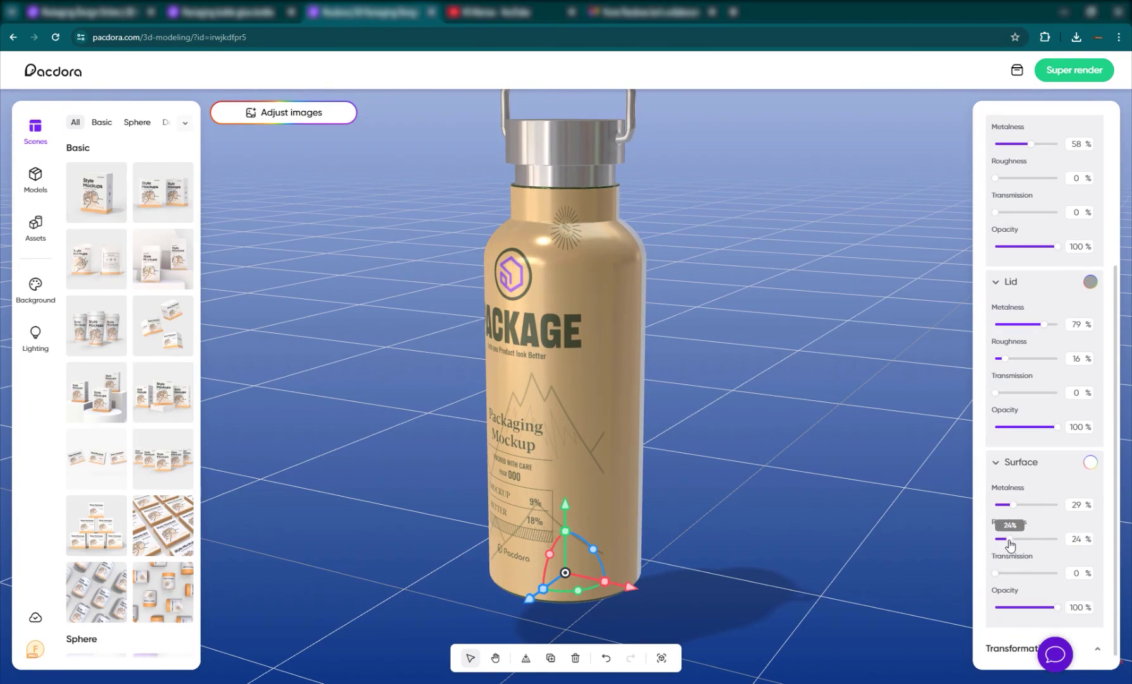
drag(553, 429, 524, 413)
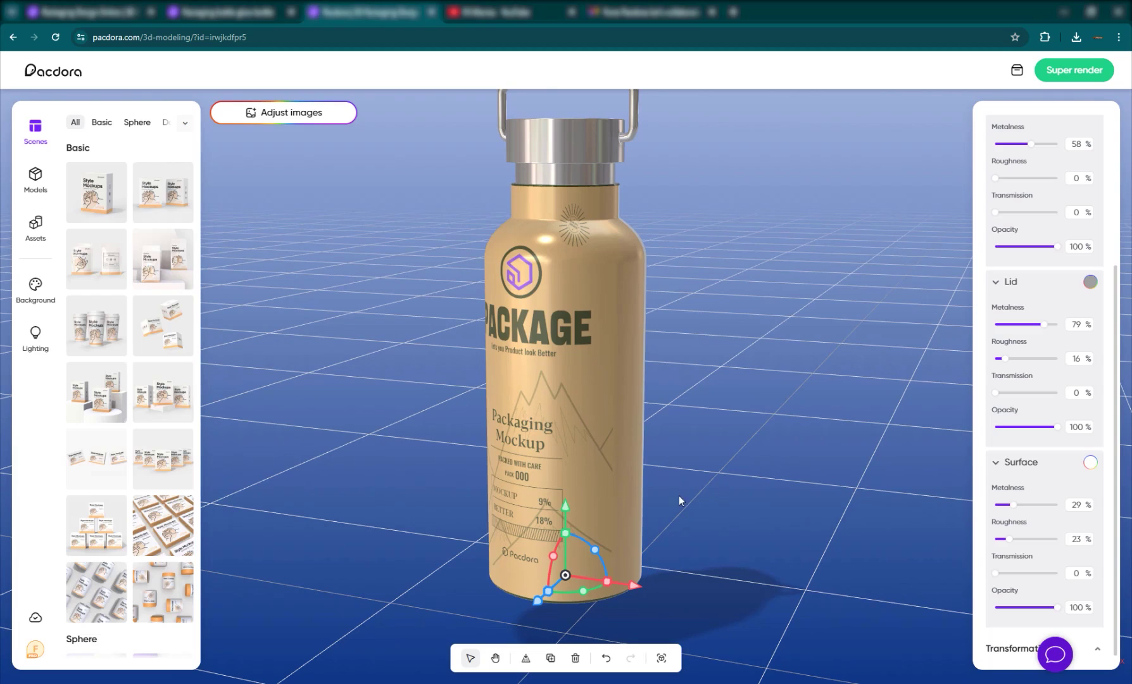
- Try a higher transmission on the bottle surface and set it back to 0%
click(1020, 573)
drag(1014, 574, 994, 573)
scroll(588, 368, down, 5)
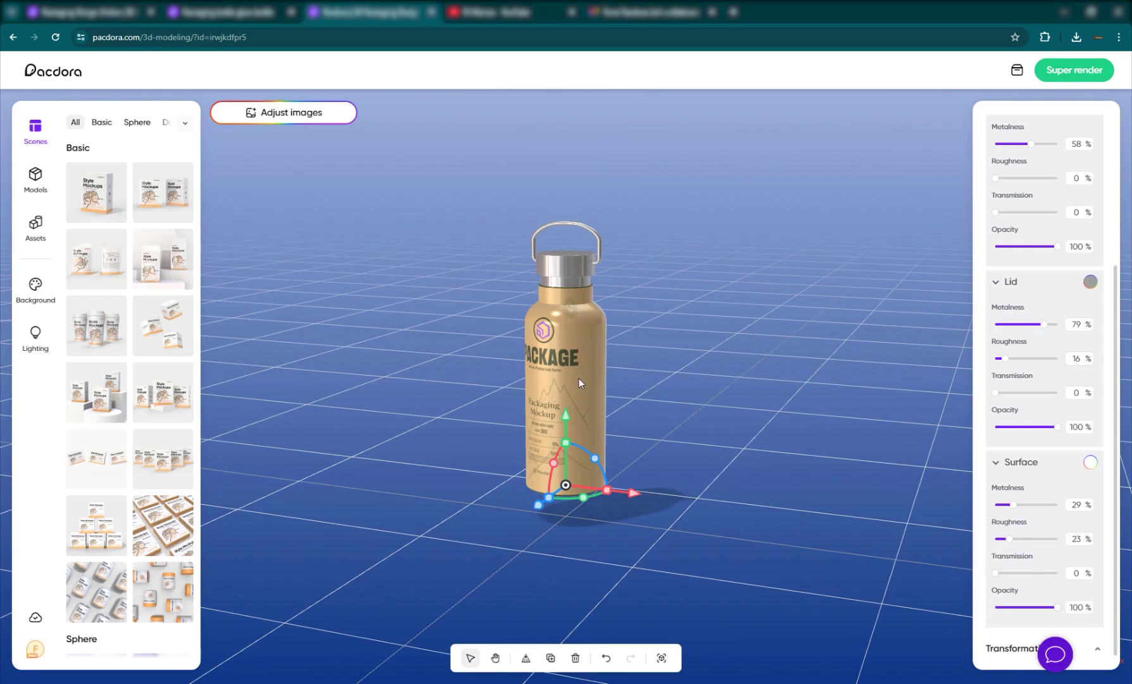
scroll(1036, 419, up, 4)
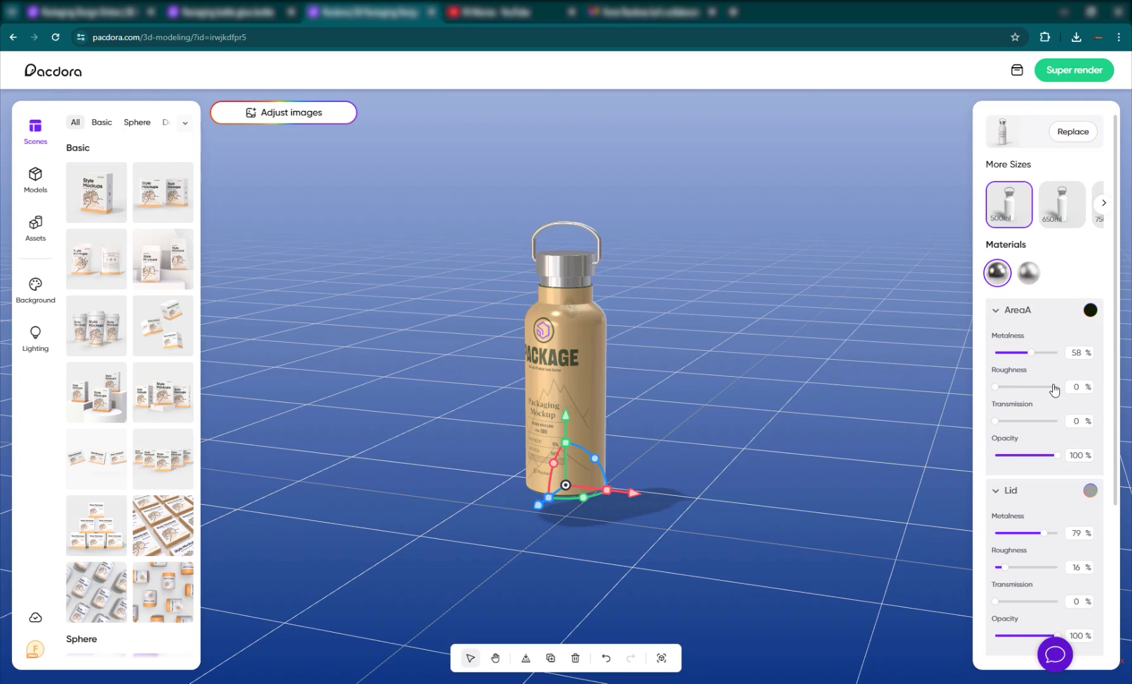
scroll(648, 380, up, 5)
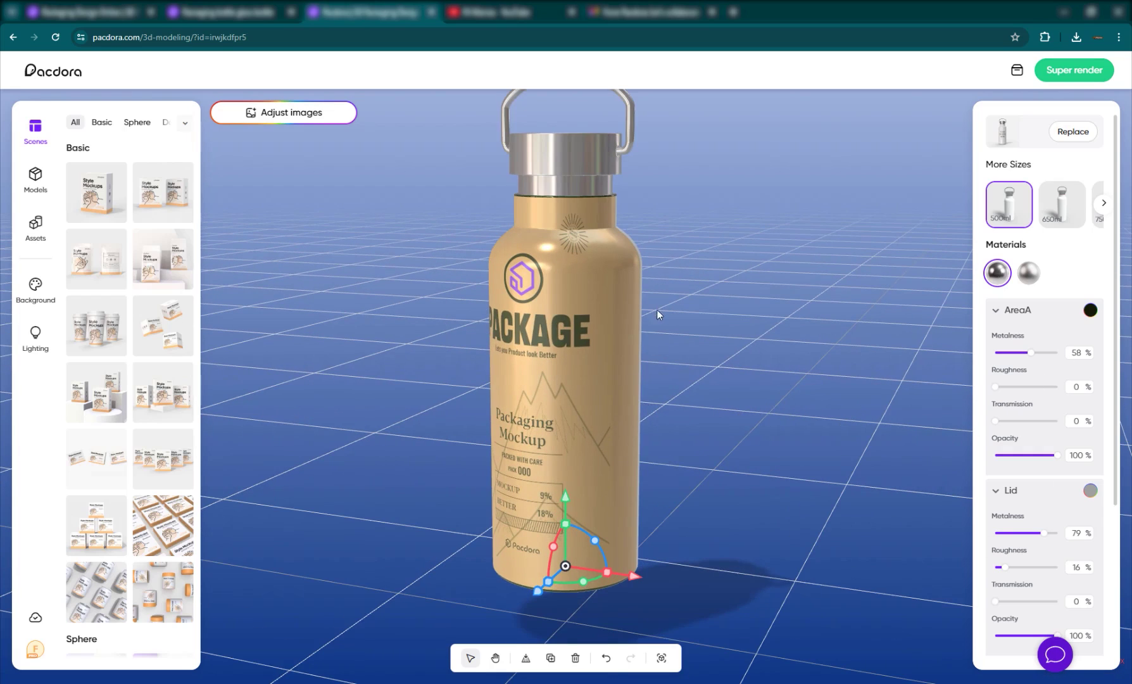
scroll(667, 310, down, 5)
scroll(676, 278, up, 5)
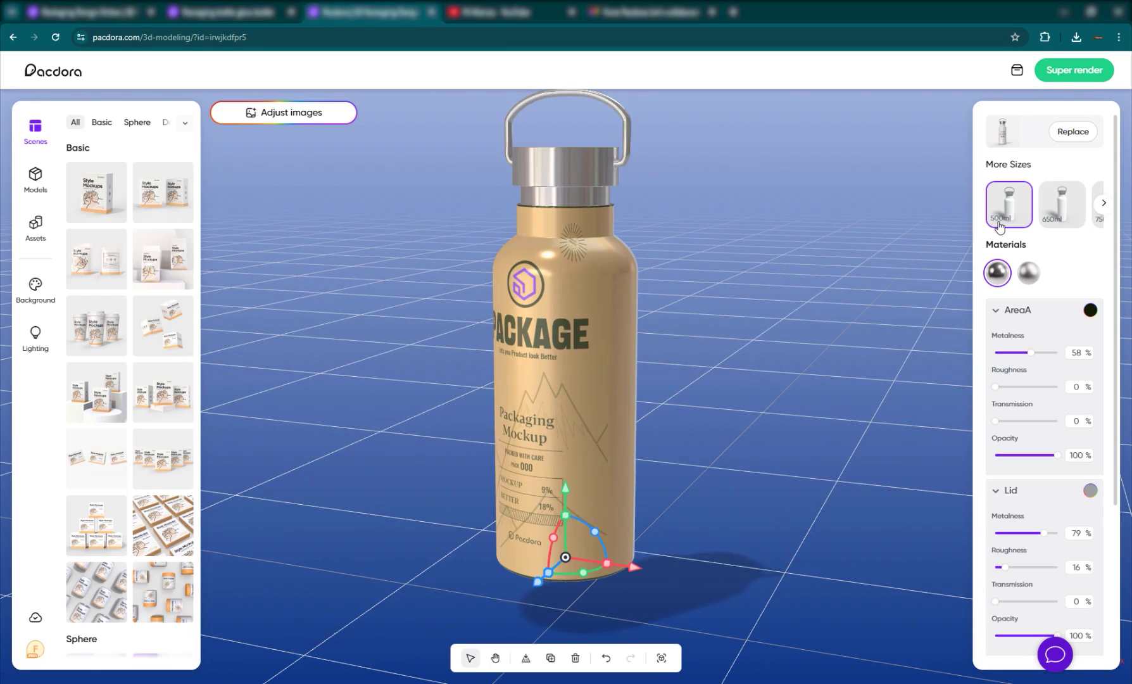
- Try the 650 ml size for the bottle and return it to the 500 ml size
click(1066, 216)
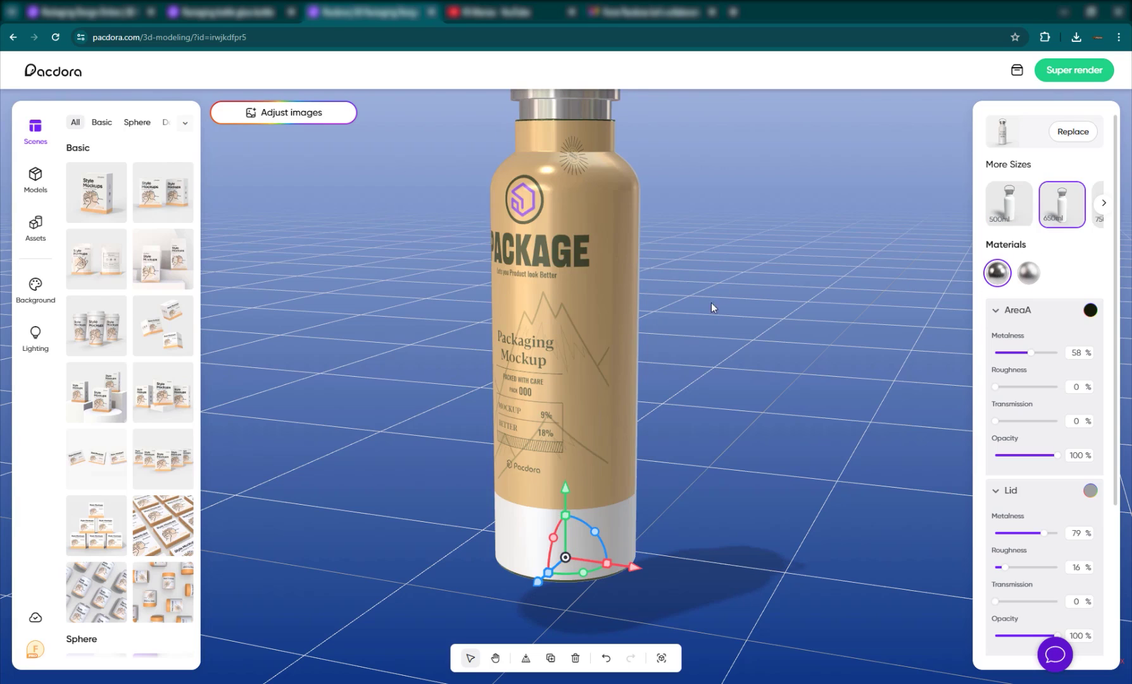
scroll(704, 279, up, 5)
click(1004, 222)
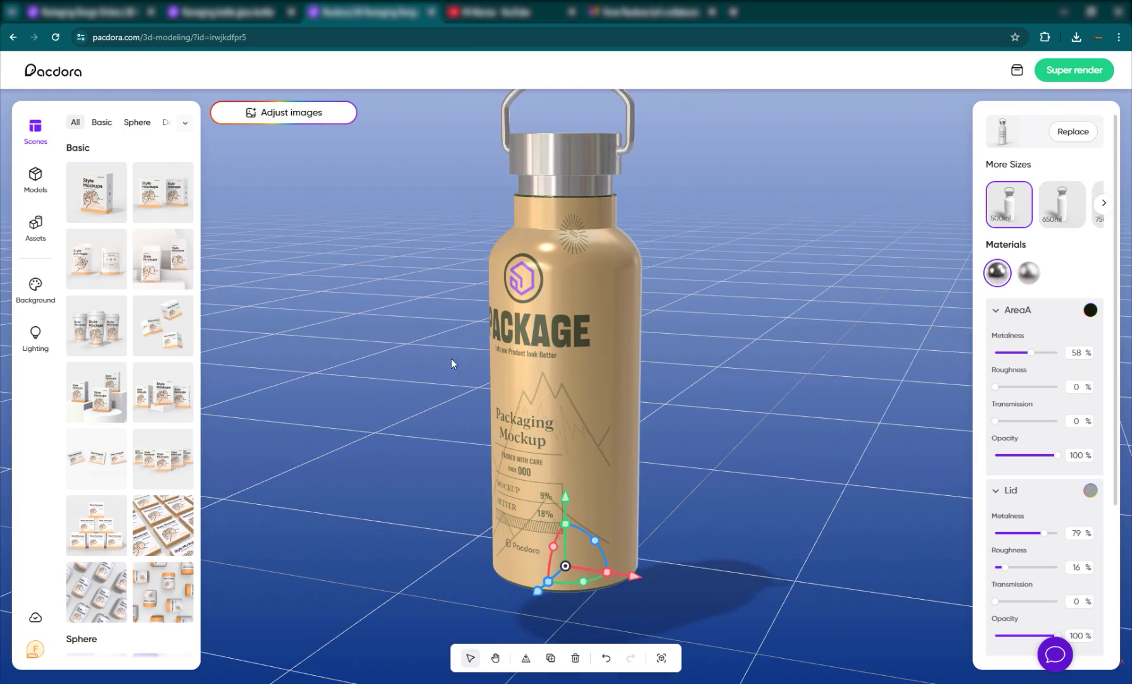
drag(419, 412, 467, 386)
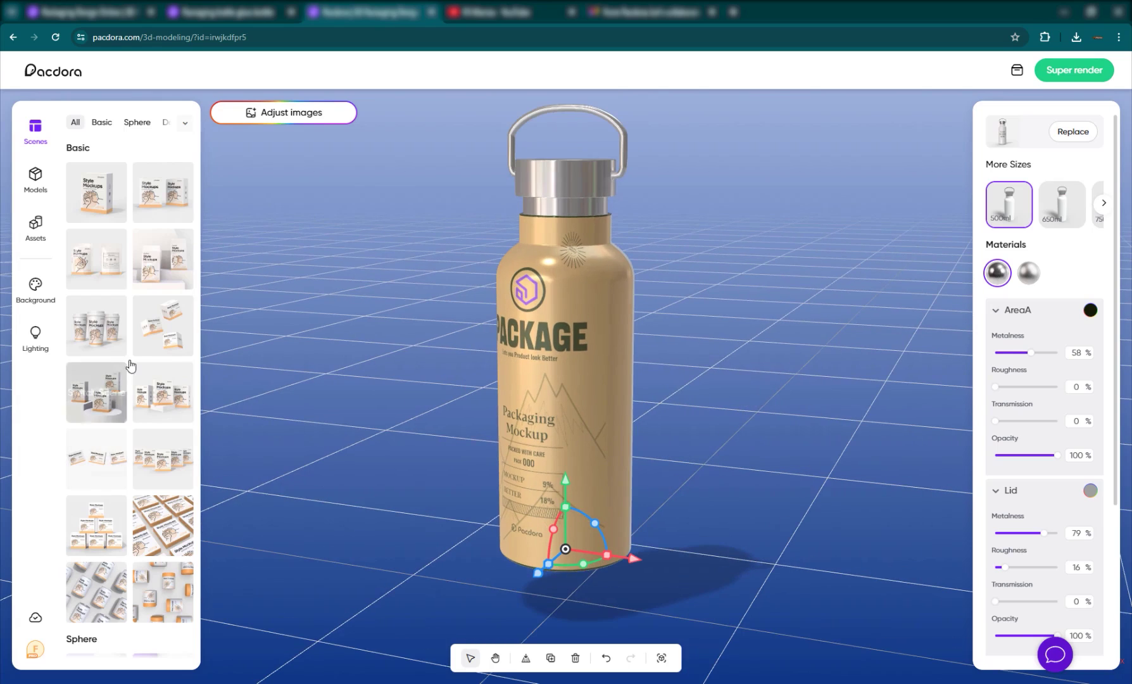
- Switch to the Light Luxury scene that arranges four bottles on white blocks, a round base and wire frames
scroll(126, 367, down, 6)
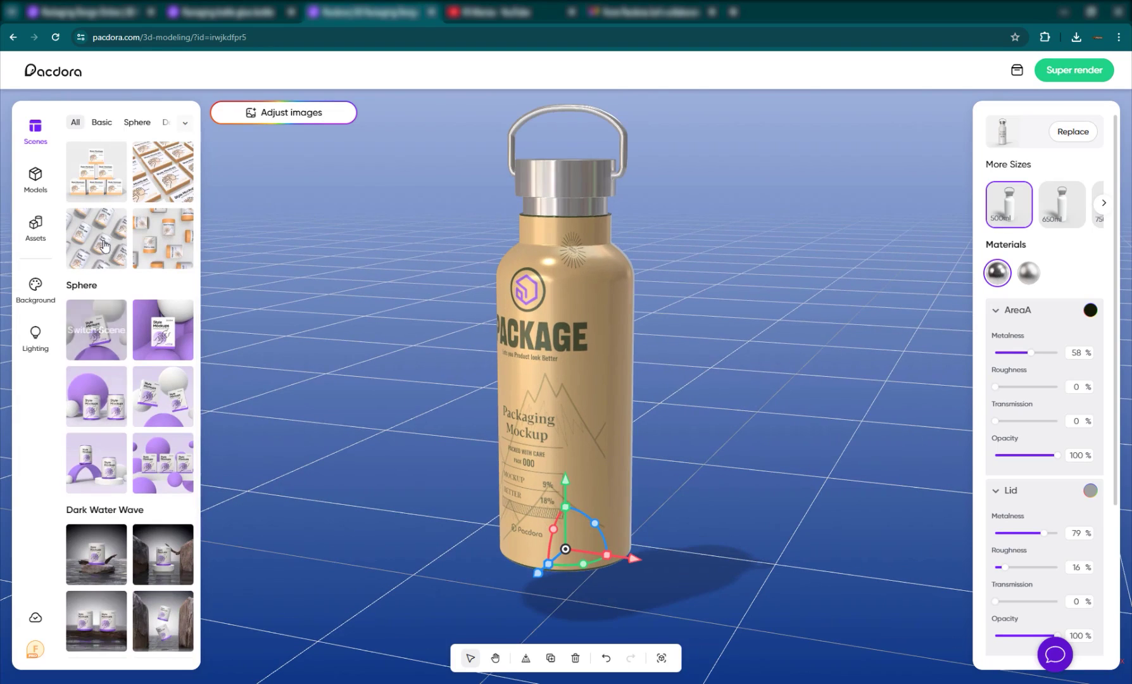
scroll(104, 245, down, 3)
scroll(129, 233, up, 3)
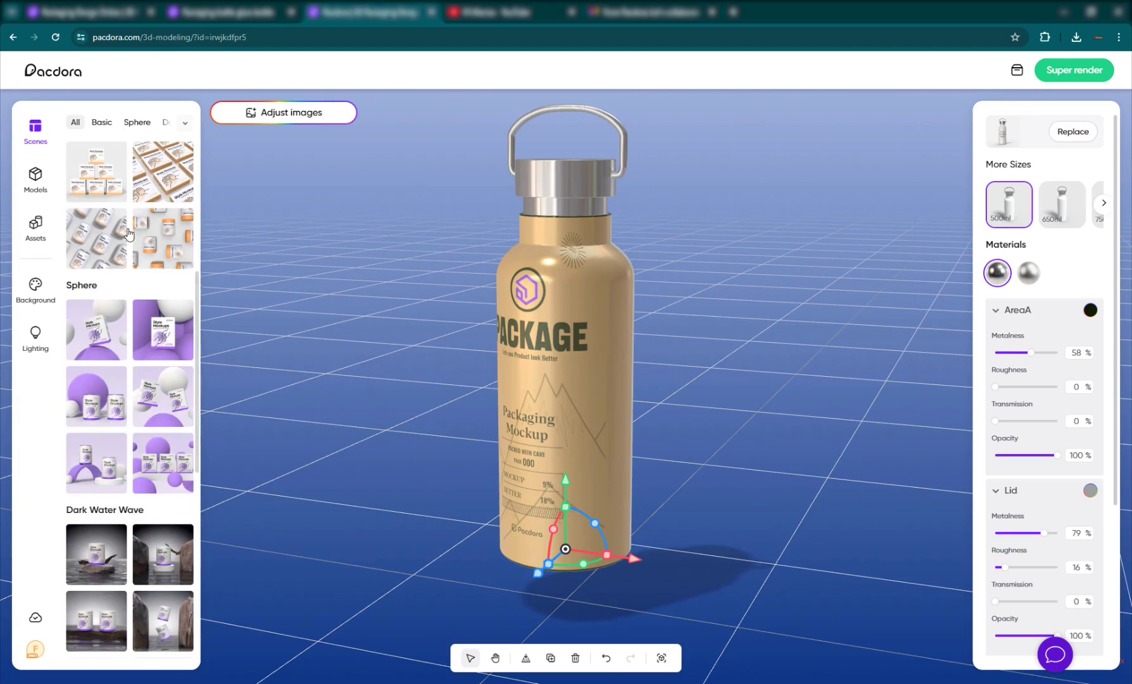
scroll(130, 241, down, 4)
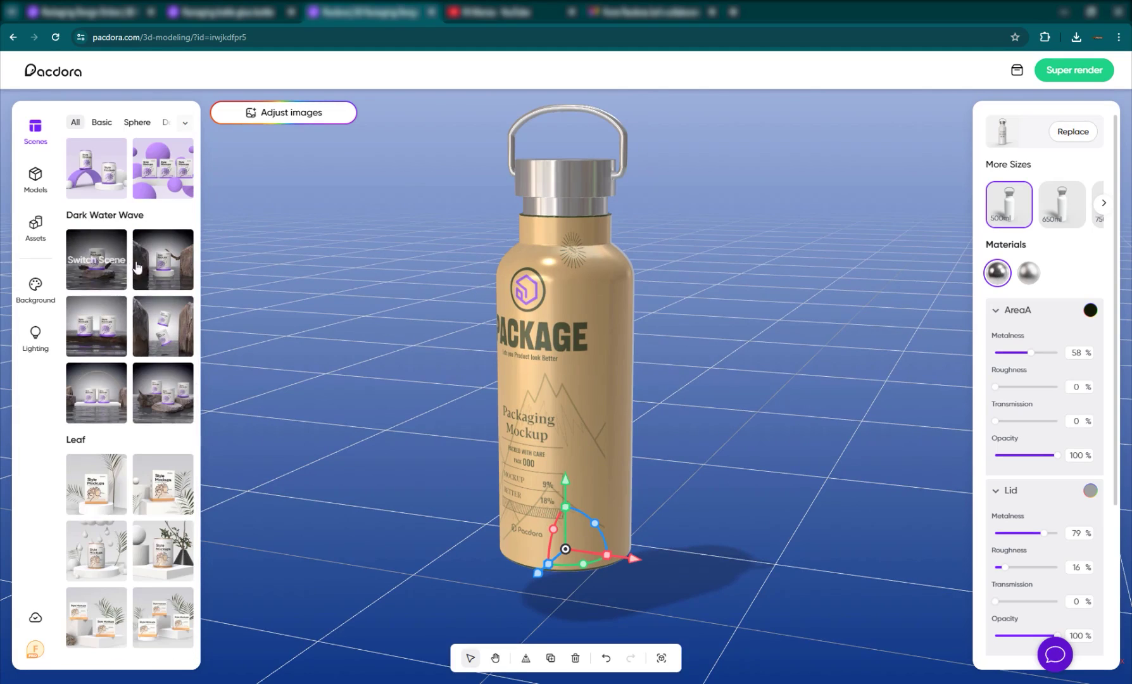
scroll(130, 297, down, 5)
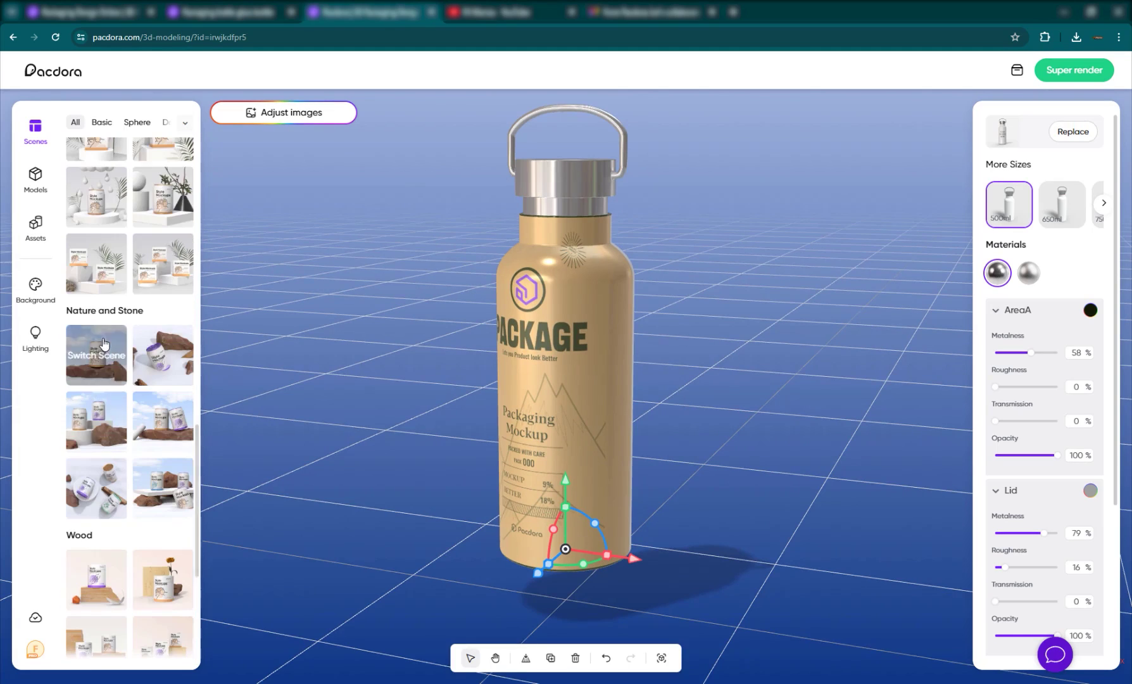
scroll(153, 380, down, 5)
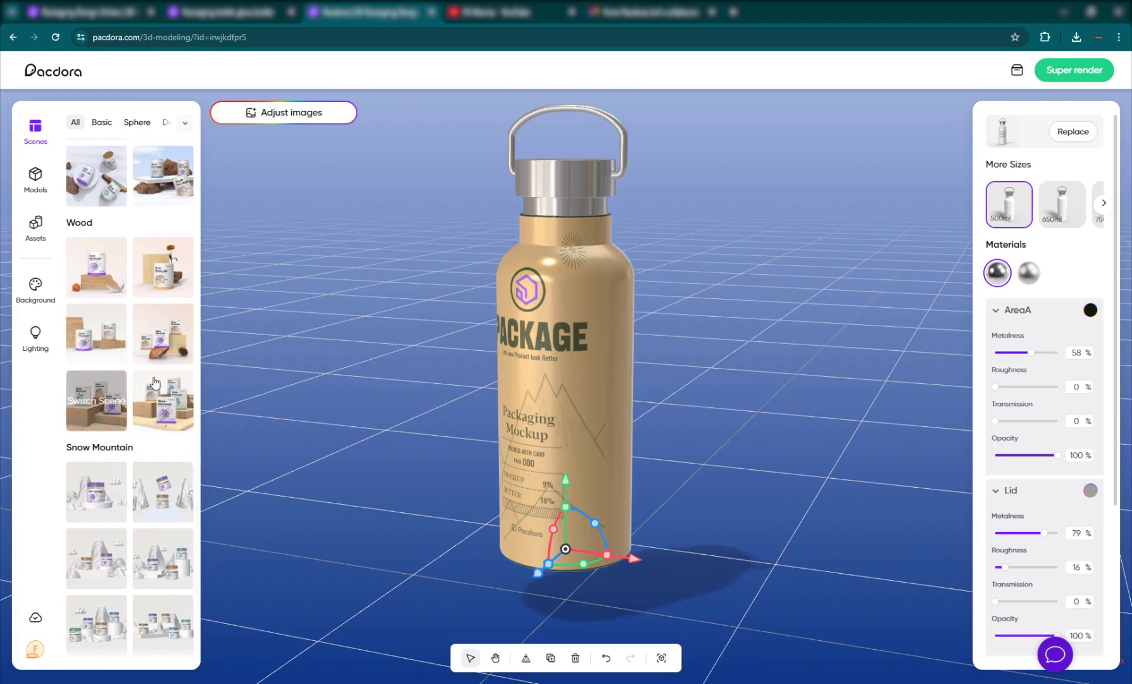
scroll(154, 380, down, 7)
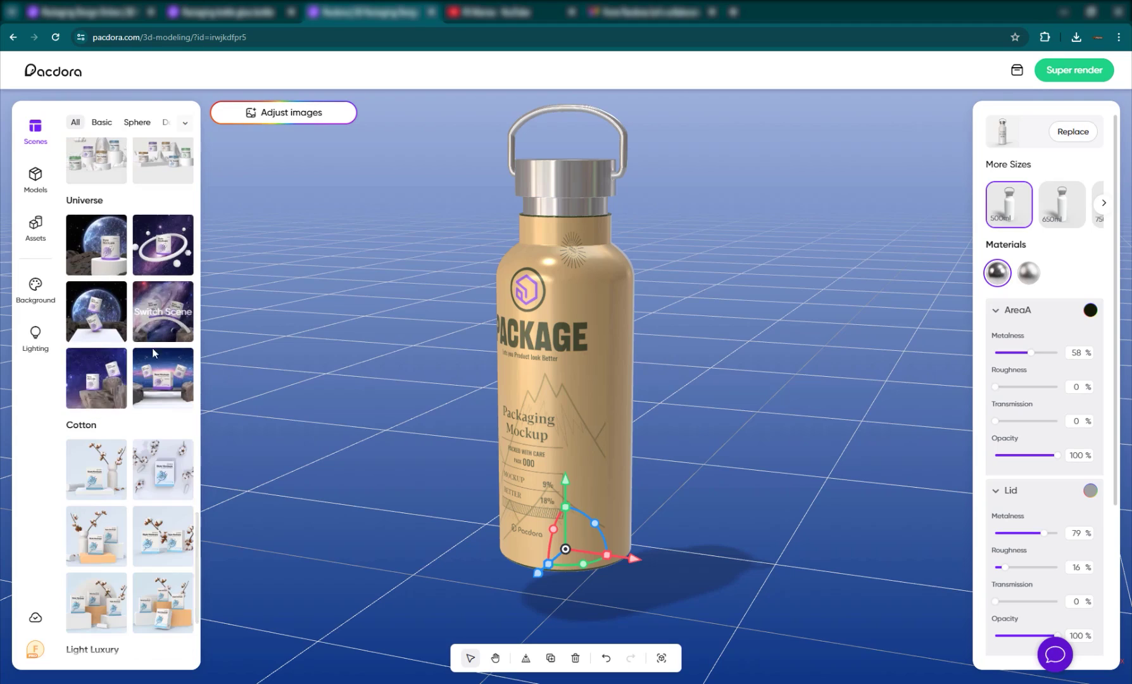
scroll(153, 353, down, 8)
scroll(110, 311, up, 2)
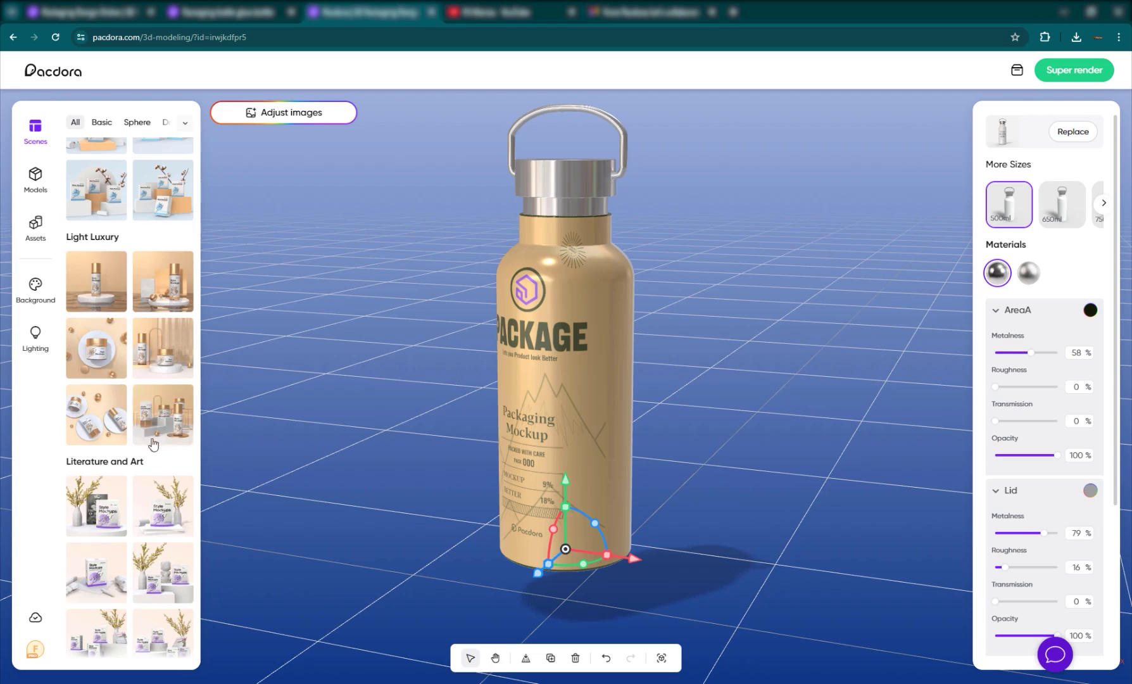
click(170, 412)
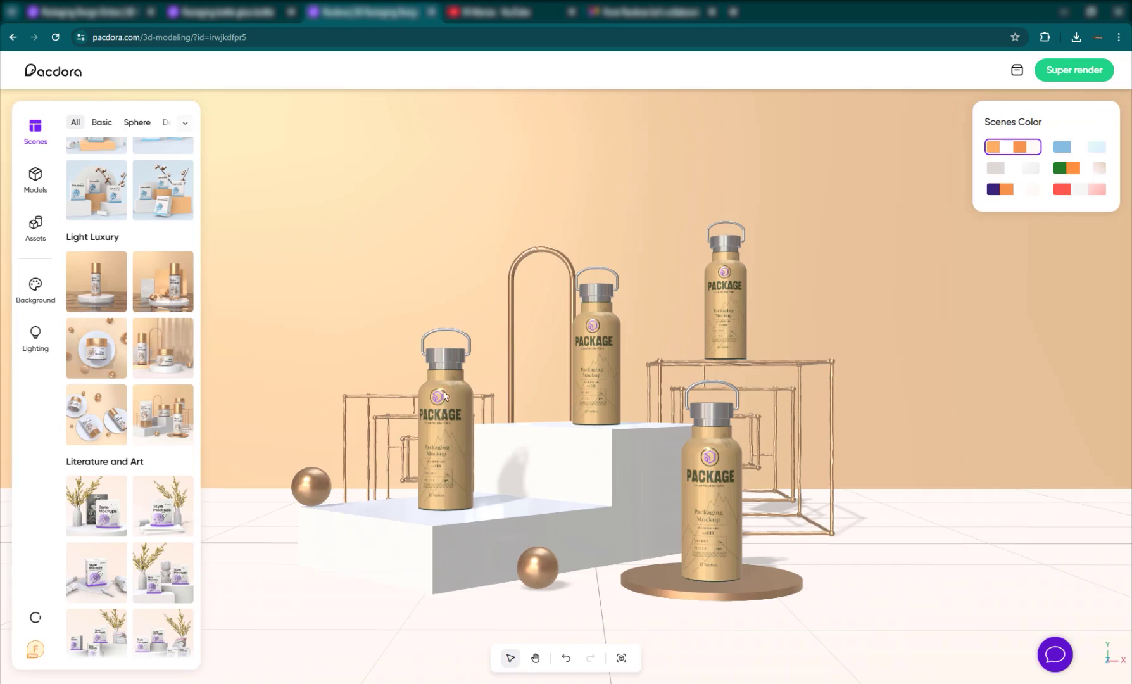
- Try the other scene colour schemes, including blue and grey, and apply the green and orange one
click(1064, 152)
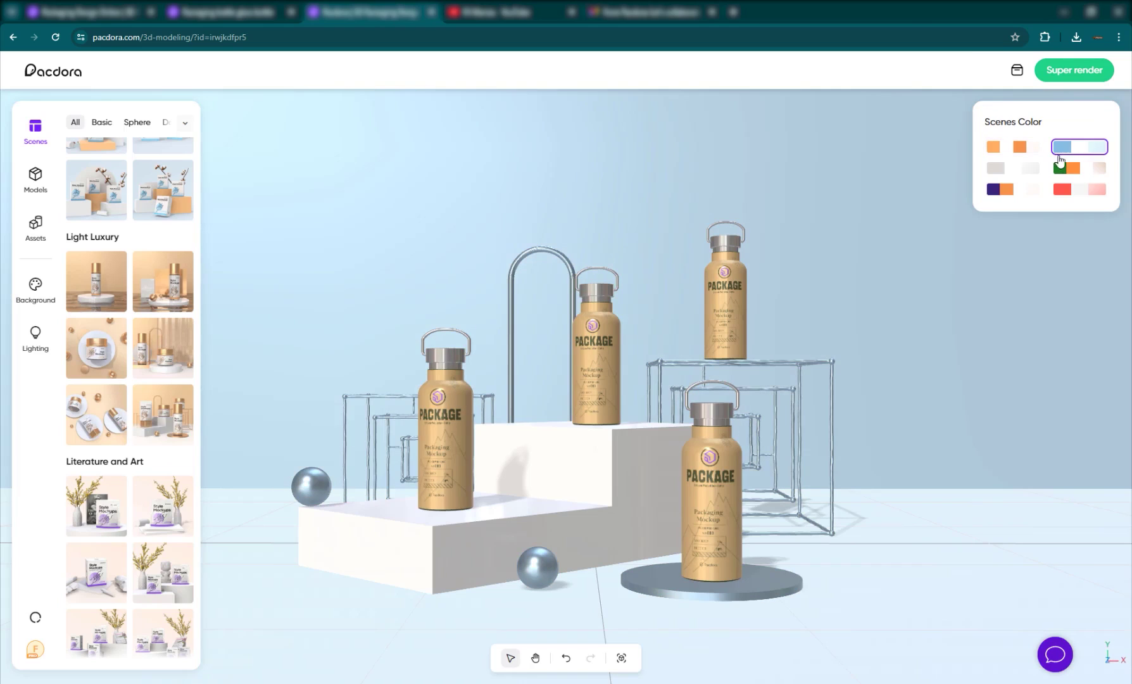
click(1064, 168)
click(1014, 169)
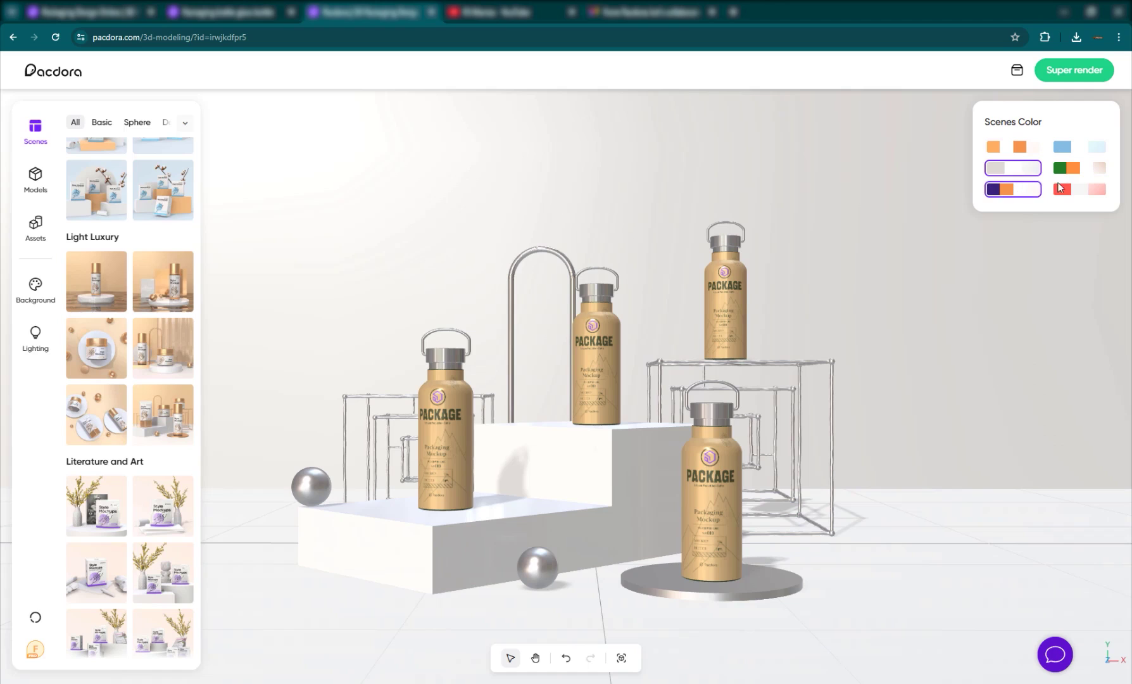
click(1077, 189)
click(1068, 167)
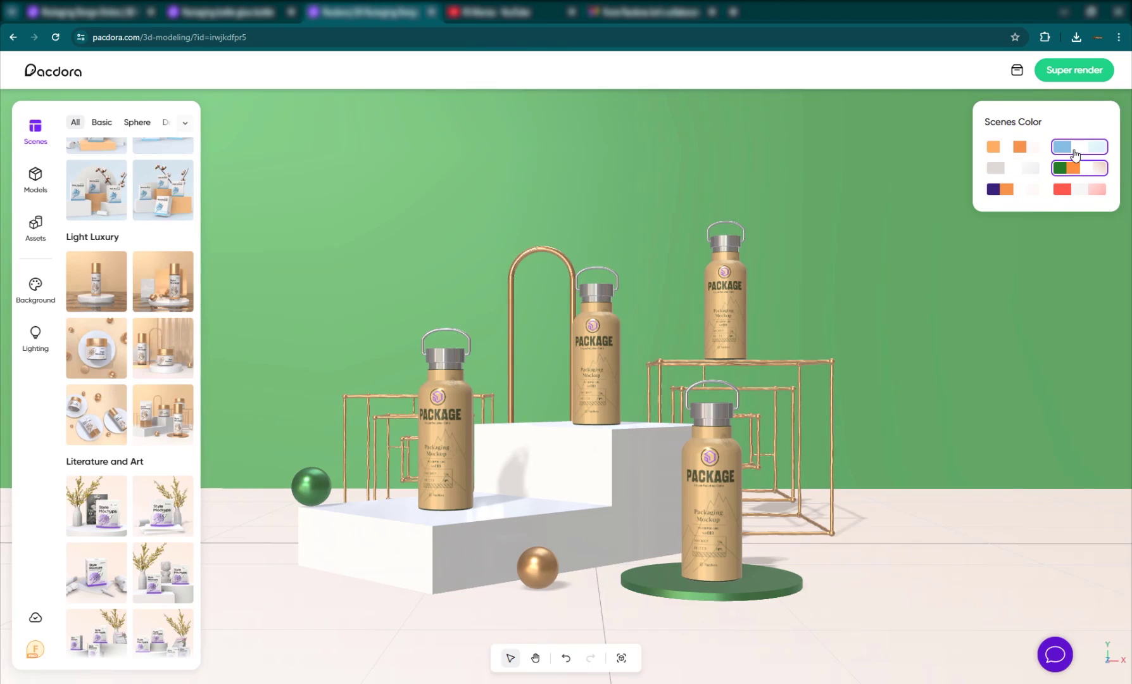
click(1072, 154)
click(1074, 171)
- Set the super render's ratio to 16:9, reframe the four bottles closer, and download the fast 4K JPG
click(729, 253)
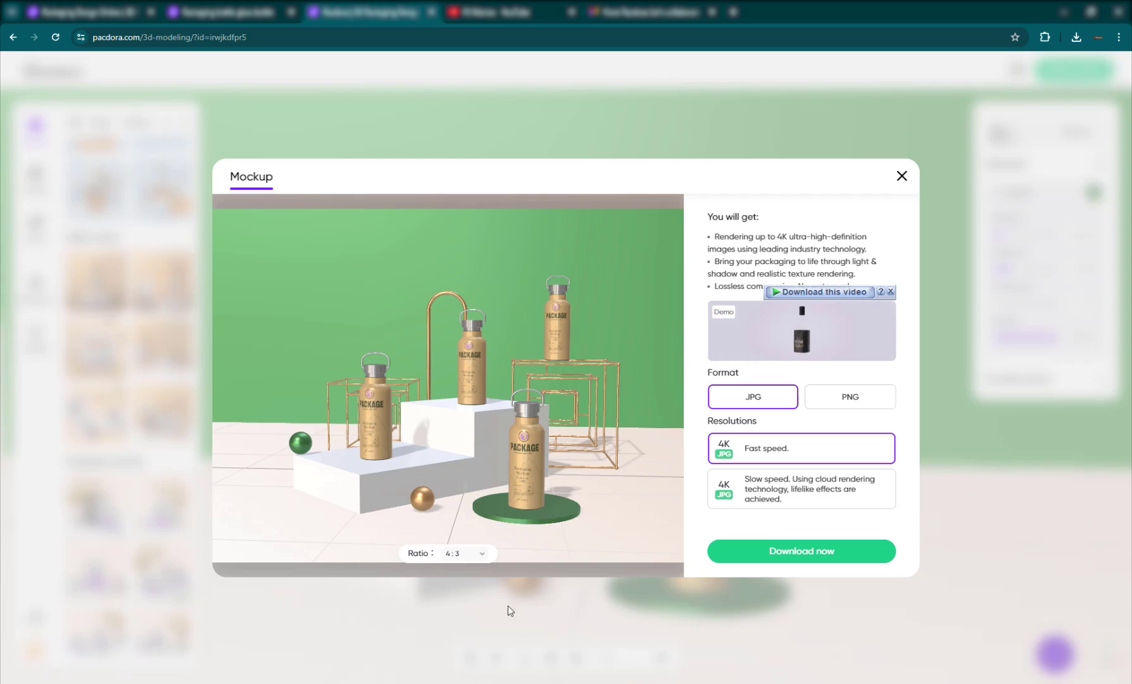
click(481, 555)
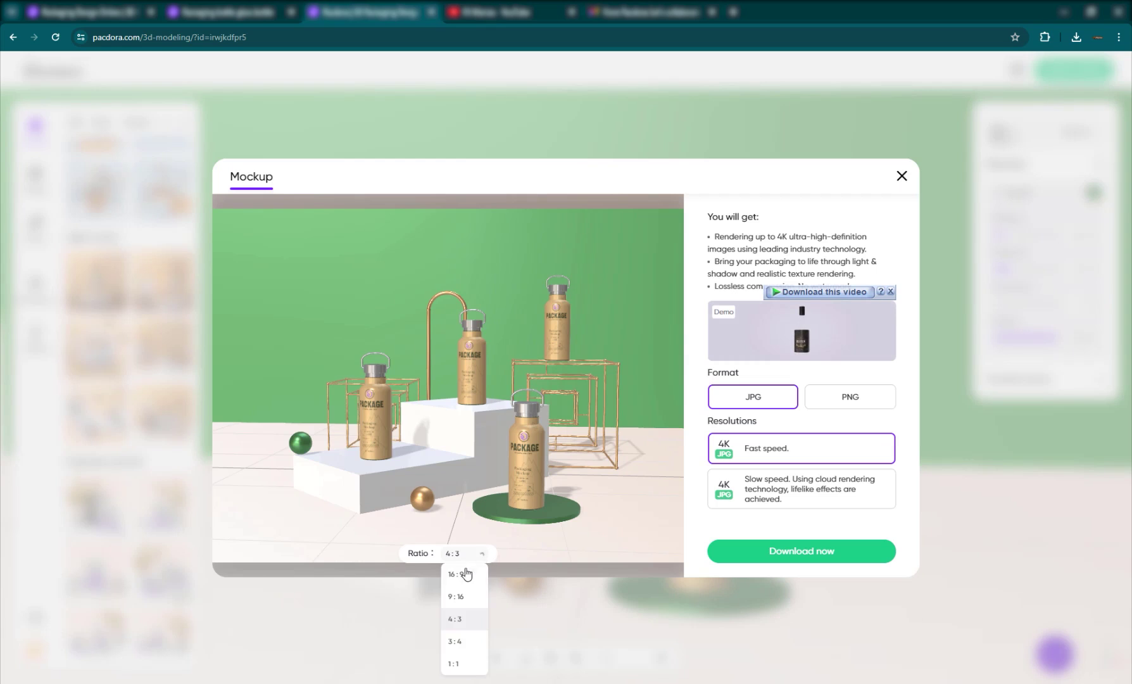
click(467, 576)
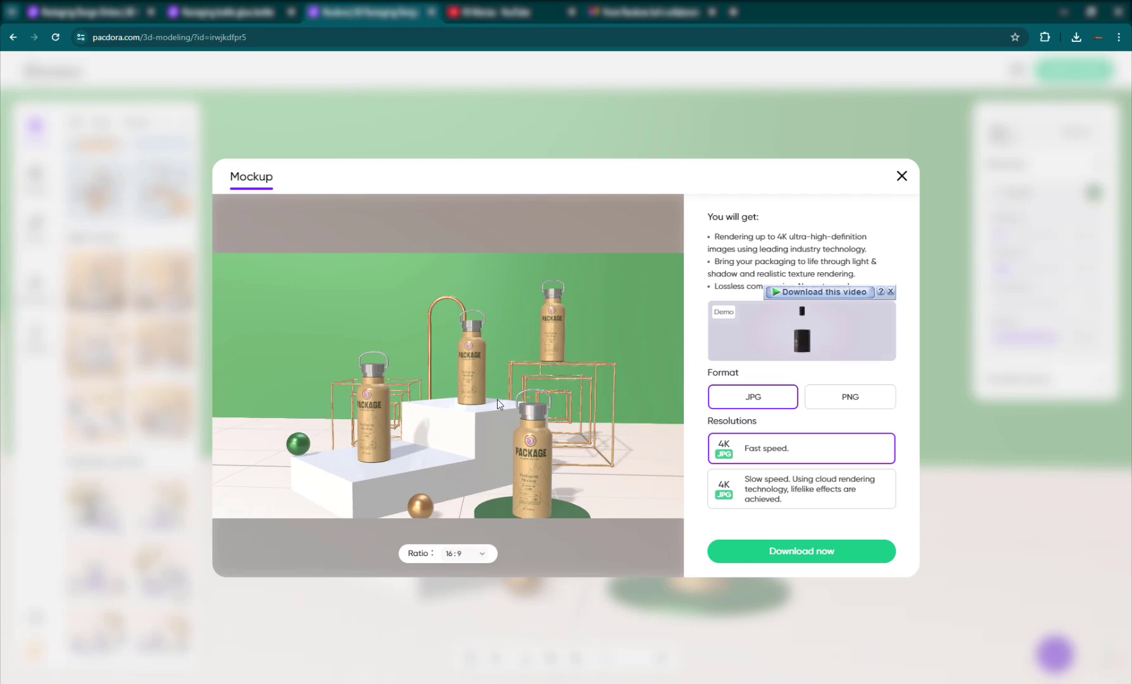
drag(471, 388, 502, 370)
scroll(486, 365, up, 2)
scroll(494, 354, up, 2)
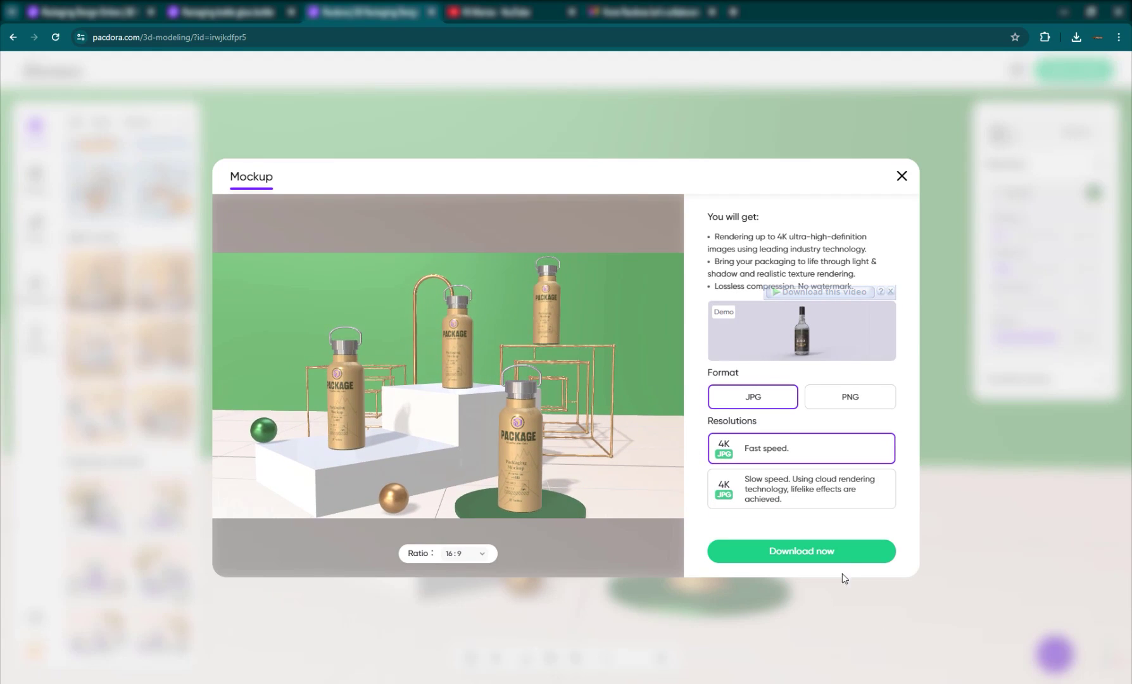
click(830, 559)
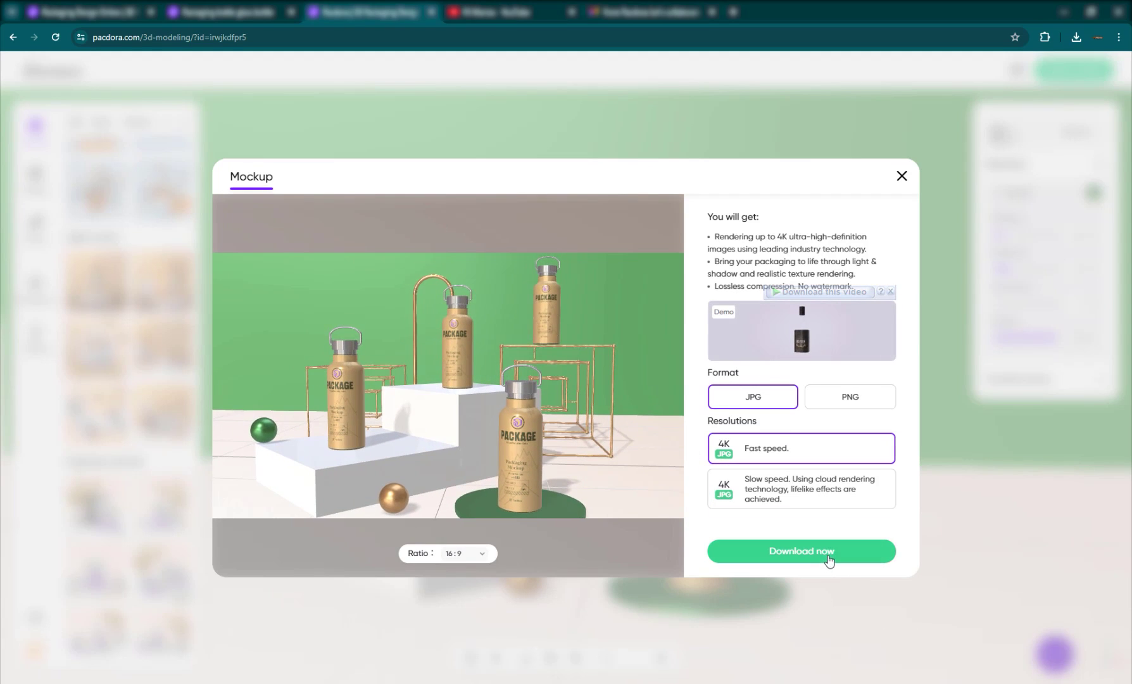
- Open the downloaded render, inspect the bottles up close and as a whole, and close the image
click(979, 81)
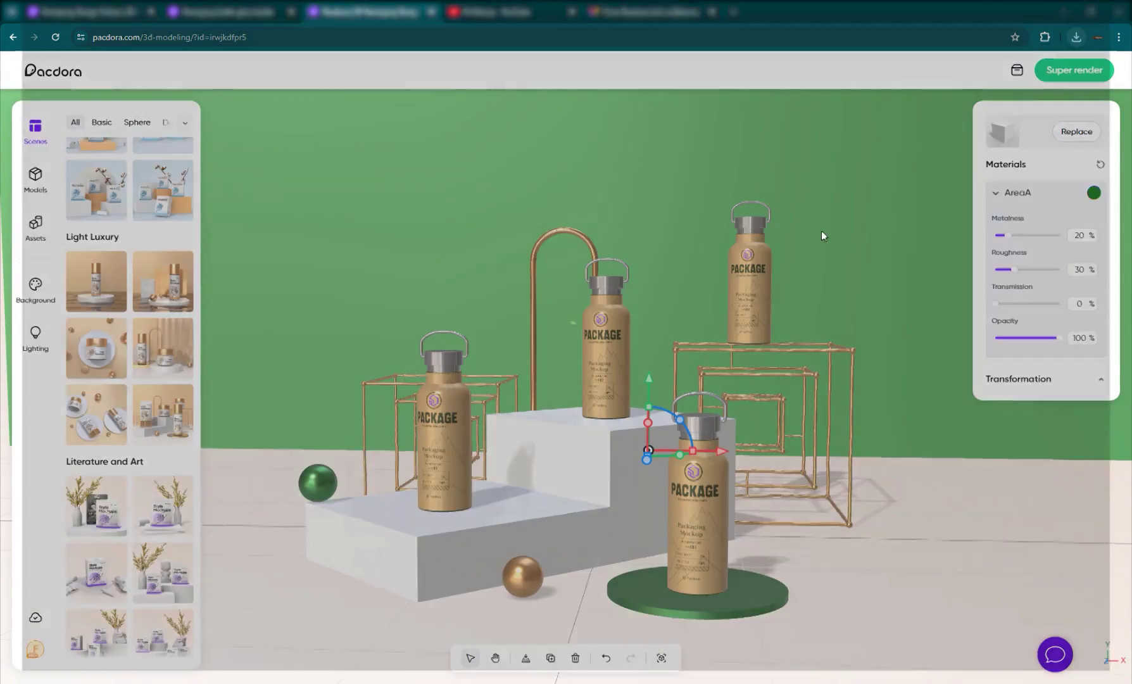
scroll(548, 306, up, 3)
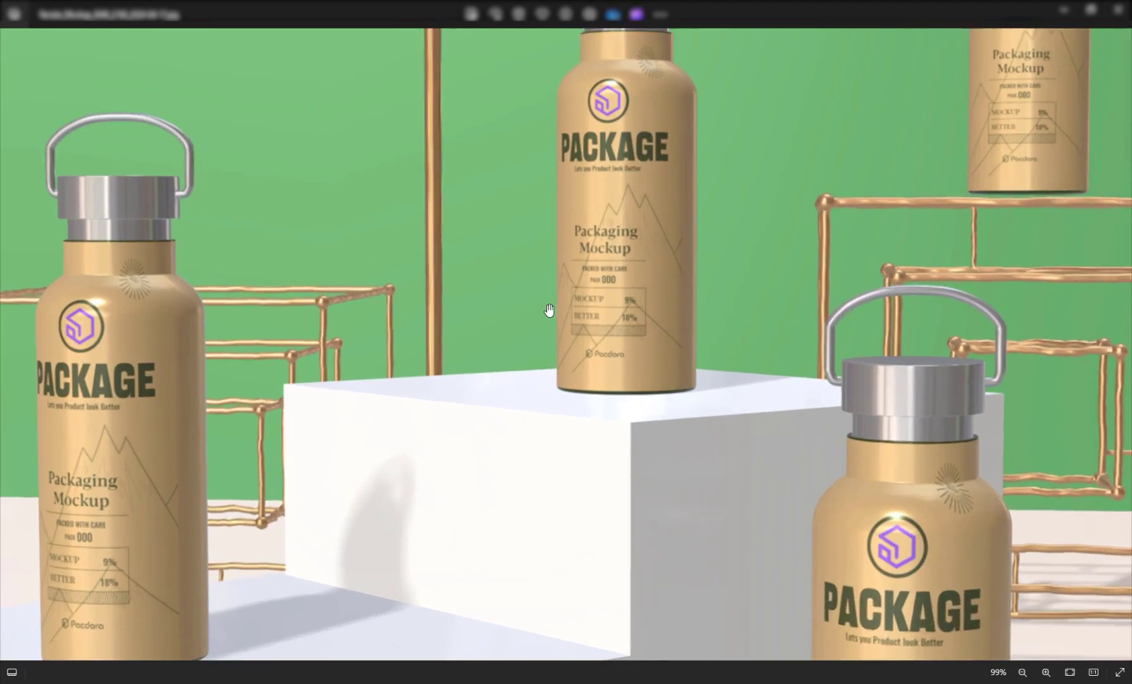
scroll(576, 304, down, 3)
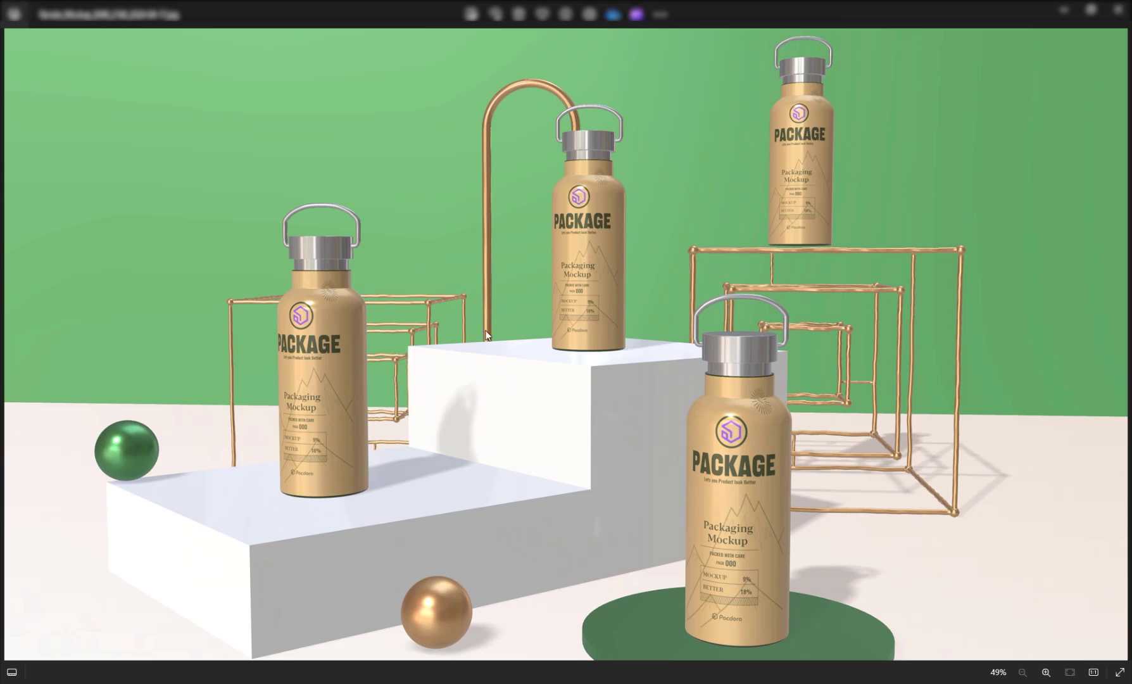
click(1119, 9)
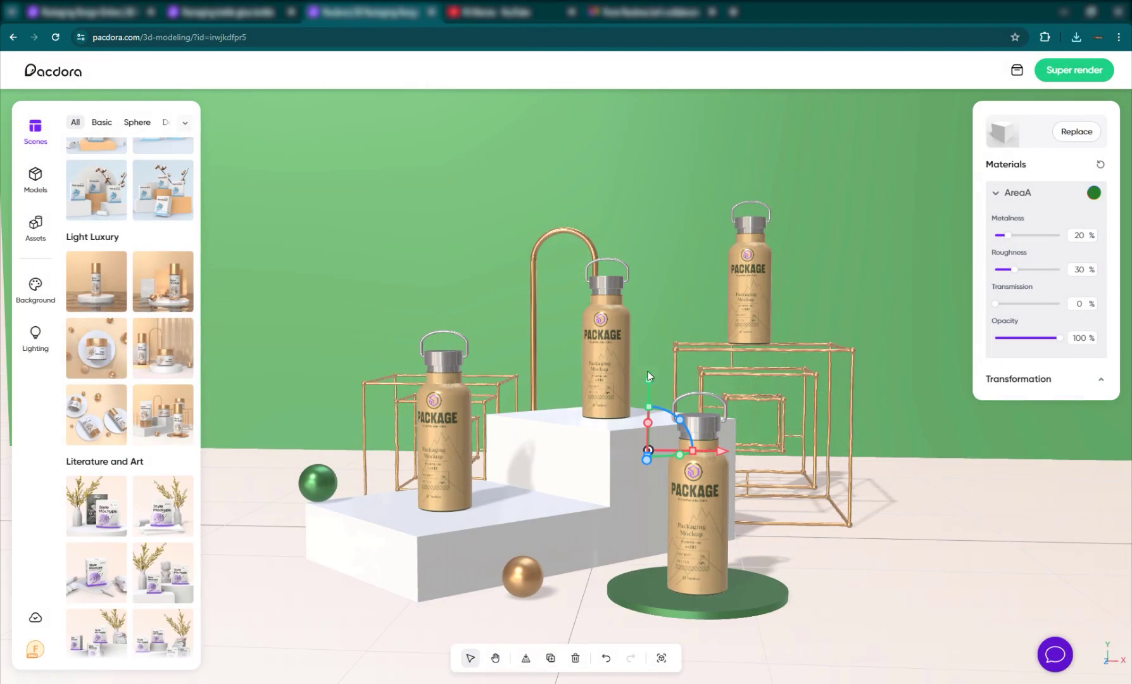
- Browse the remaining scene categories and the box models in the model library
click(745, 289)
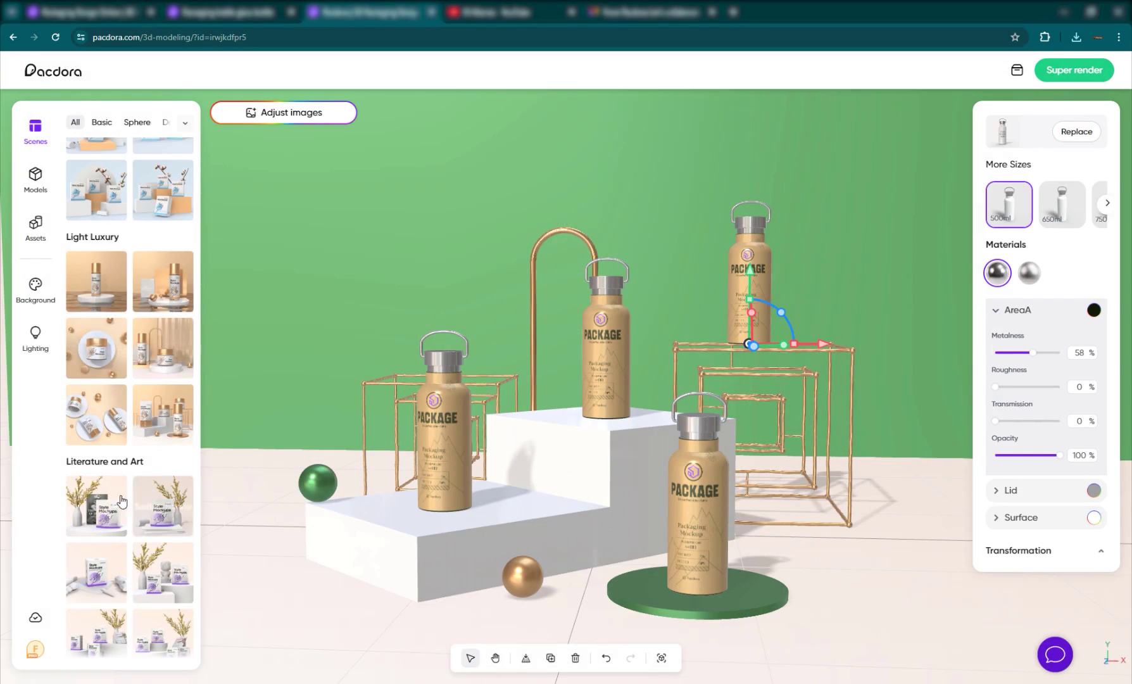
scroll(120, 500, down, 5)
scroll(117, 489, down, 5)
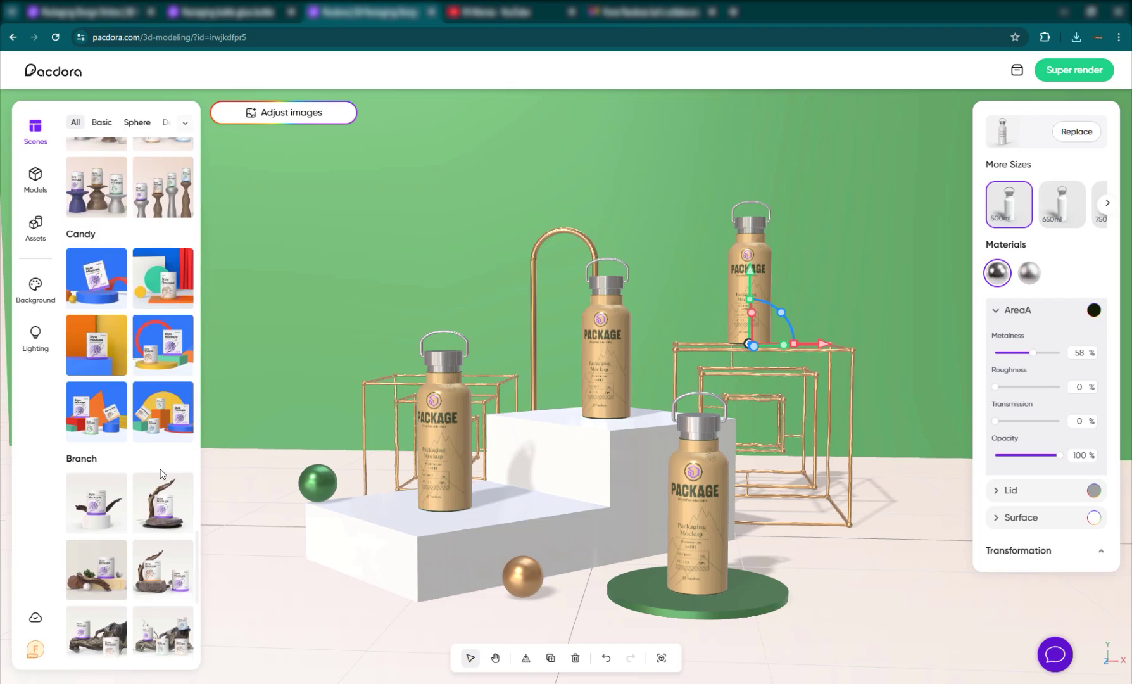
scroll(127, 457, down, 2)
scroll(178, 464, down, 6)
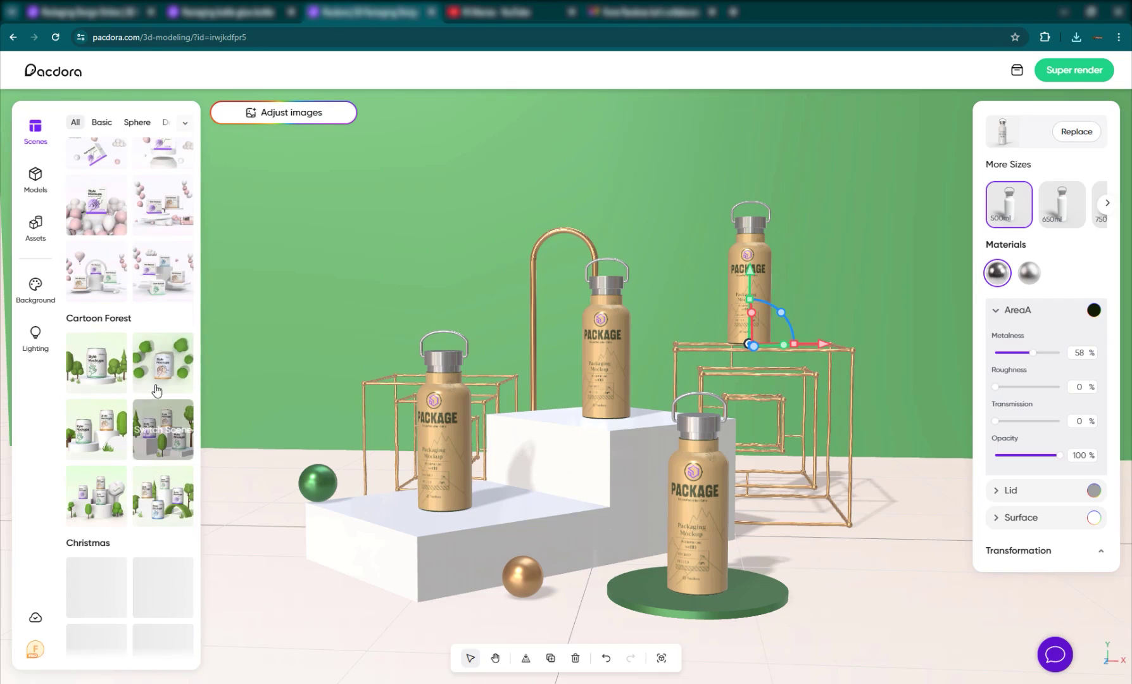
click(39, 180)
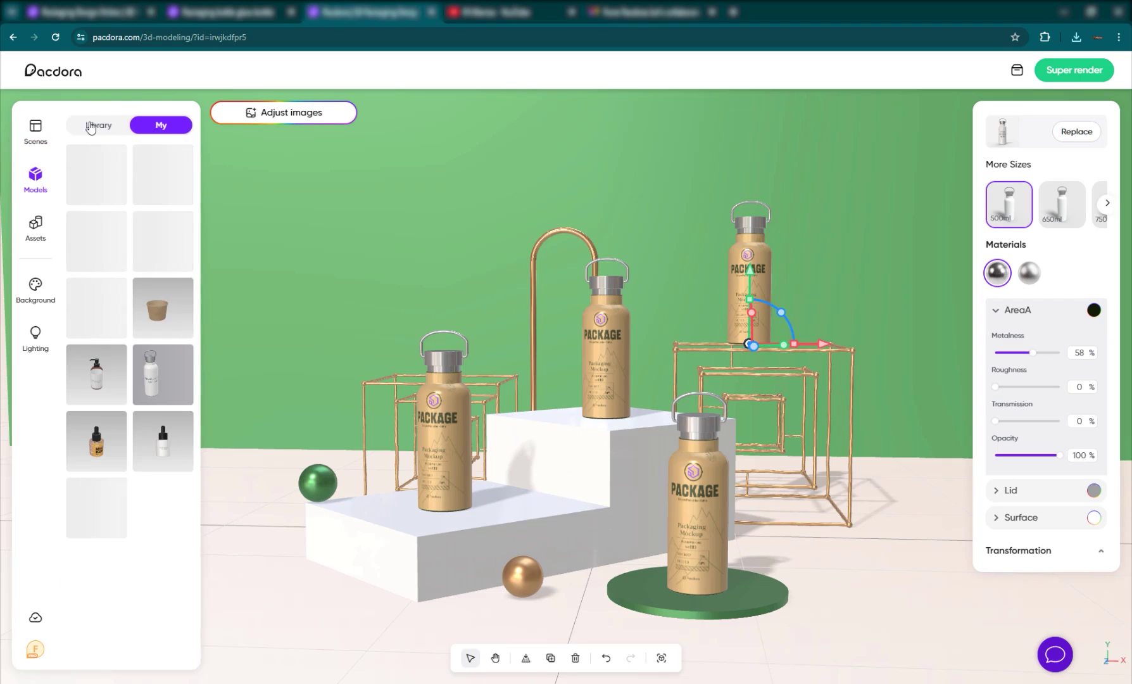
click(106, 133)
scroll(159, 310, down, 5)
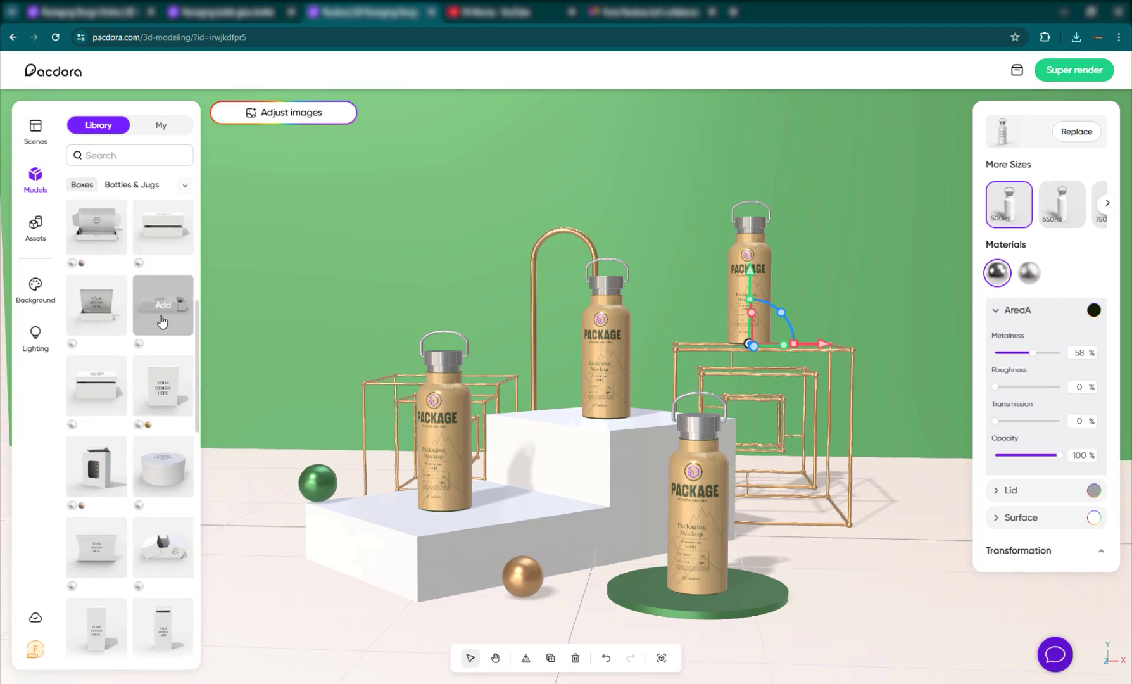
scroll(160, 320, down, 8)
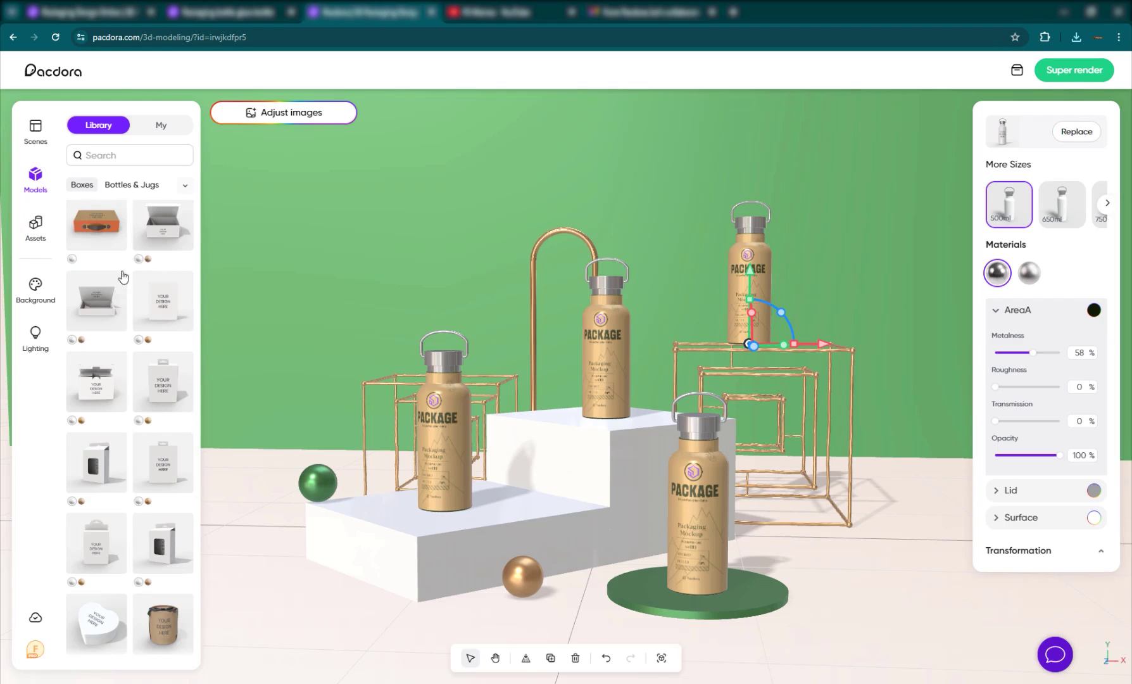
scroll(93, 351, down, 2)
- Add the white flower bouquet from the Plants assets to the scene
click(35, 227)
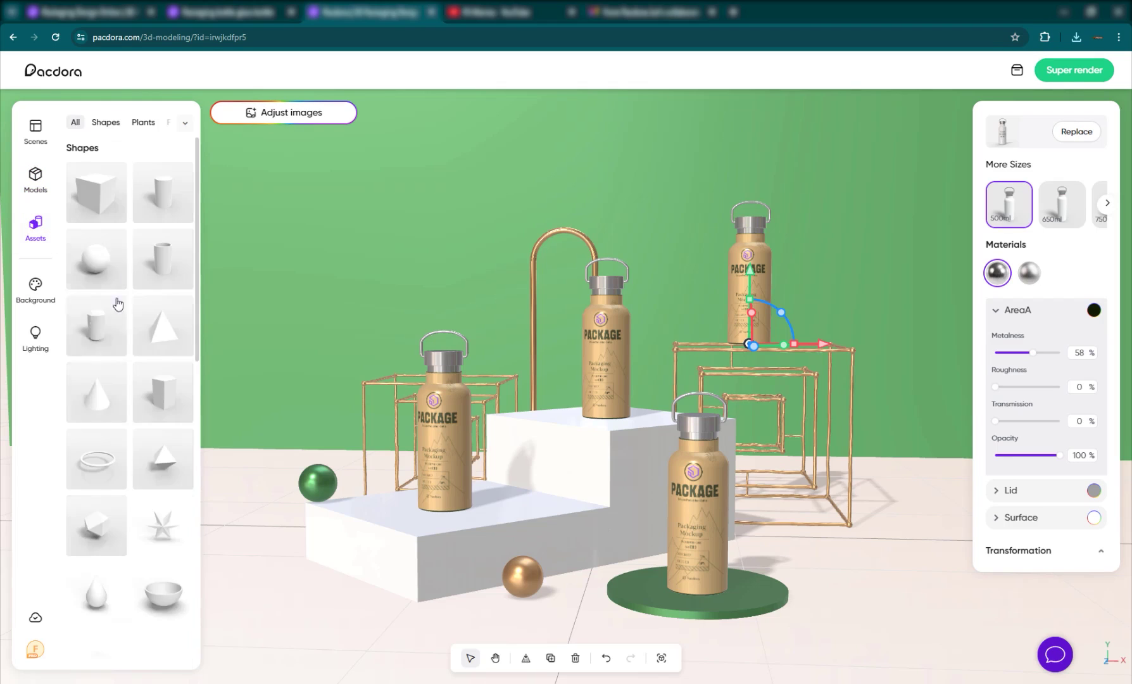
scroll(120, 329, down, 5)
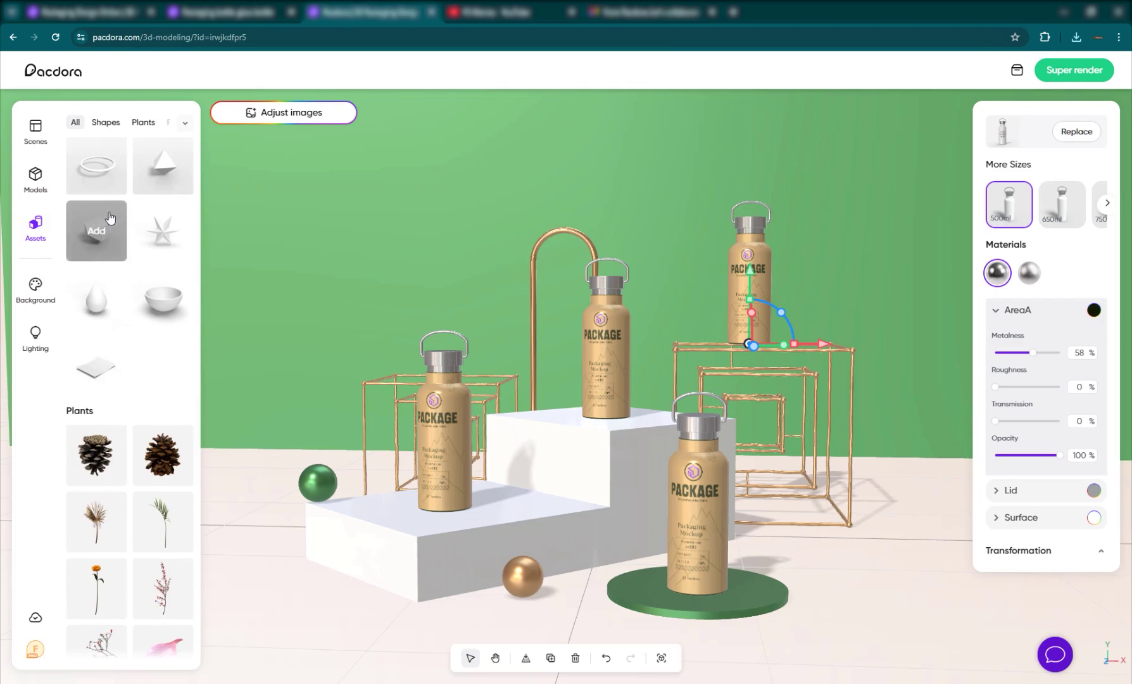
scroll(127, 243, down, 5)
scroll(133, 317, down, 10)
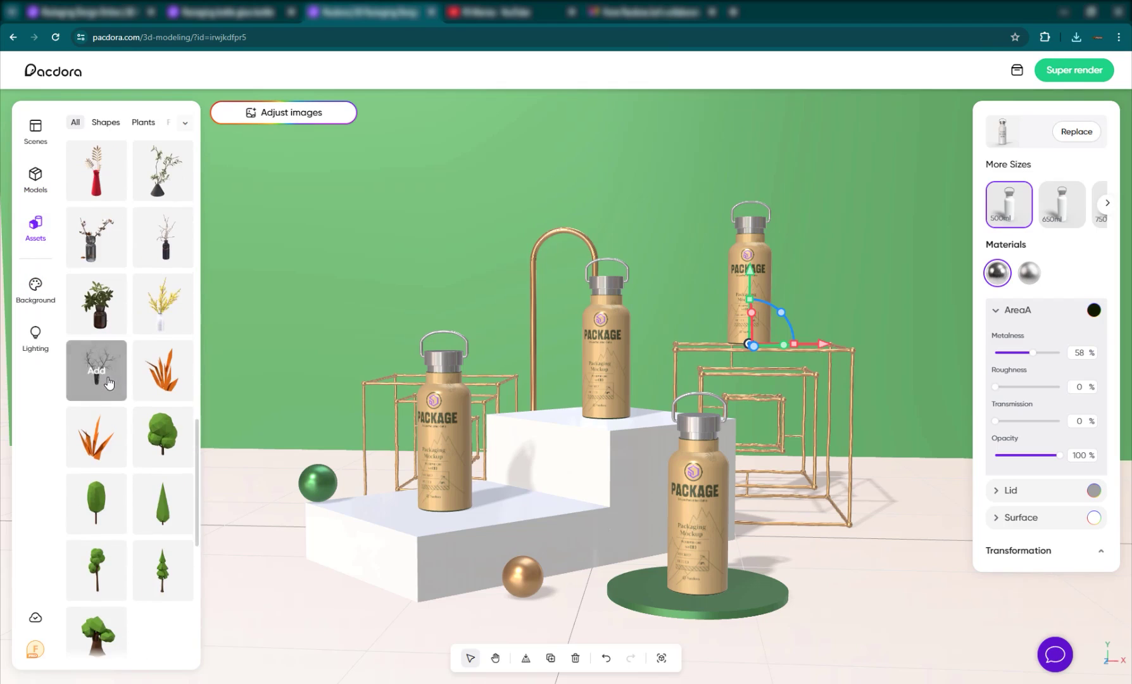
scroll(123, 358, up, 10)
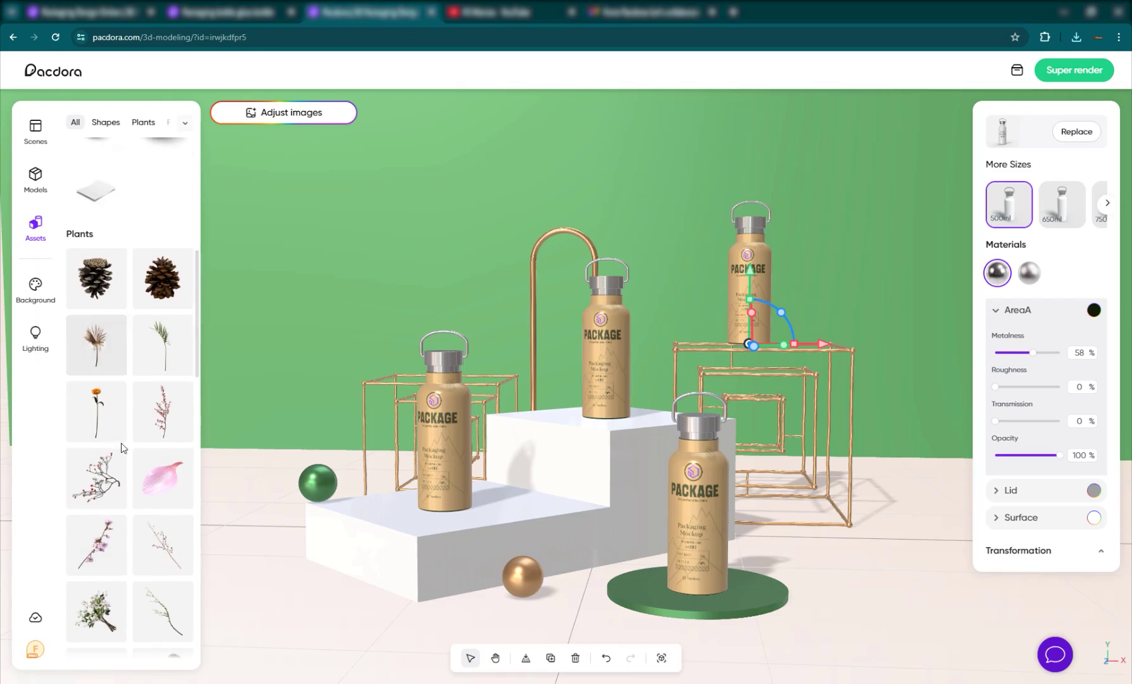
scroll(126, 439, down, 5)
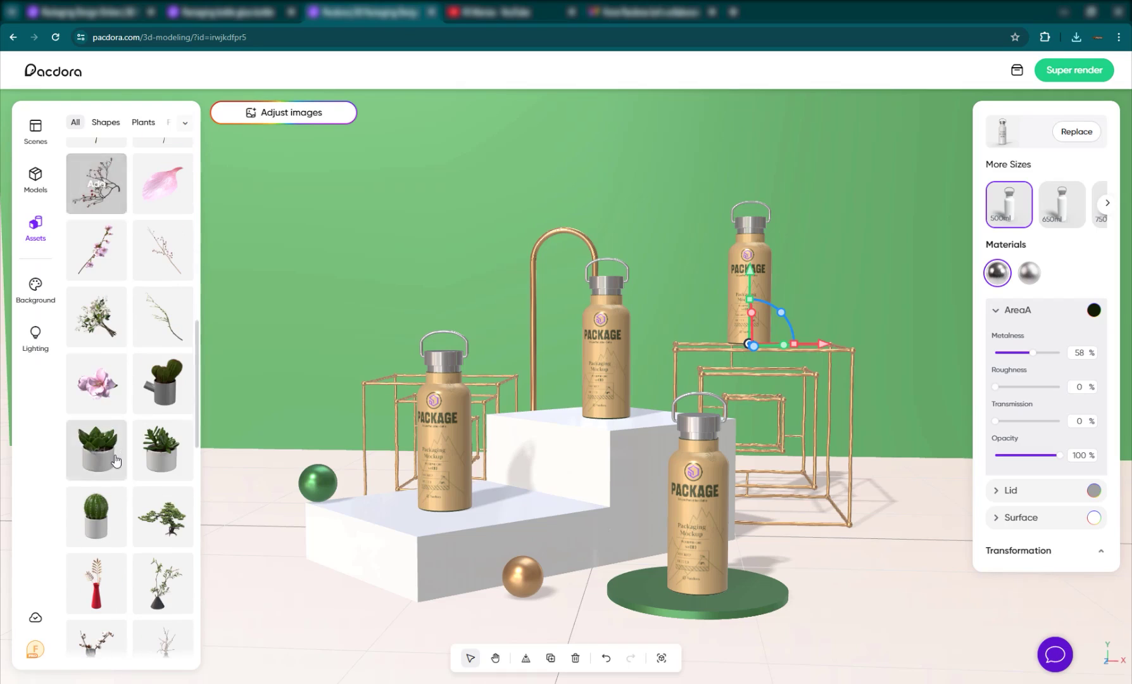
click(97, 317)
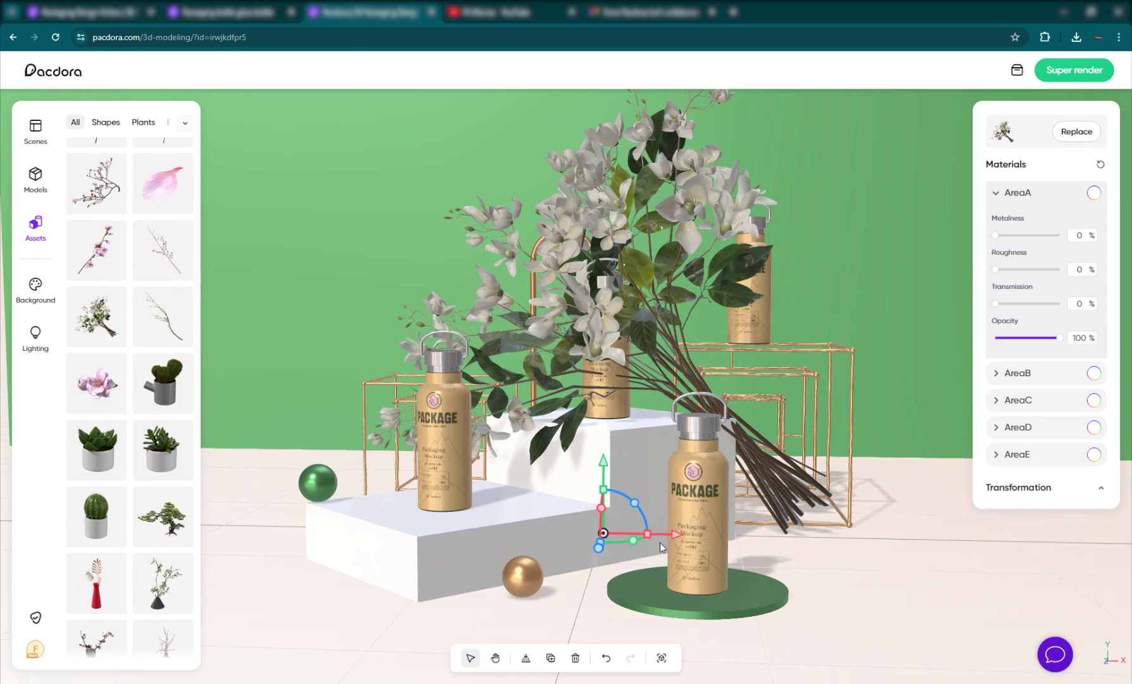
- Shrink the white flower bouquet and place it upright behind the bottle on the lower white step
drag(665, 532, 513, 534)
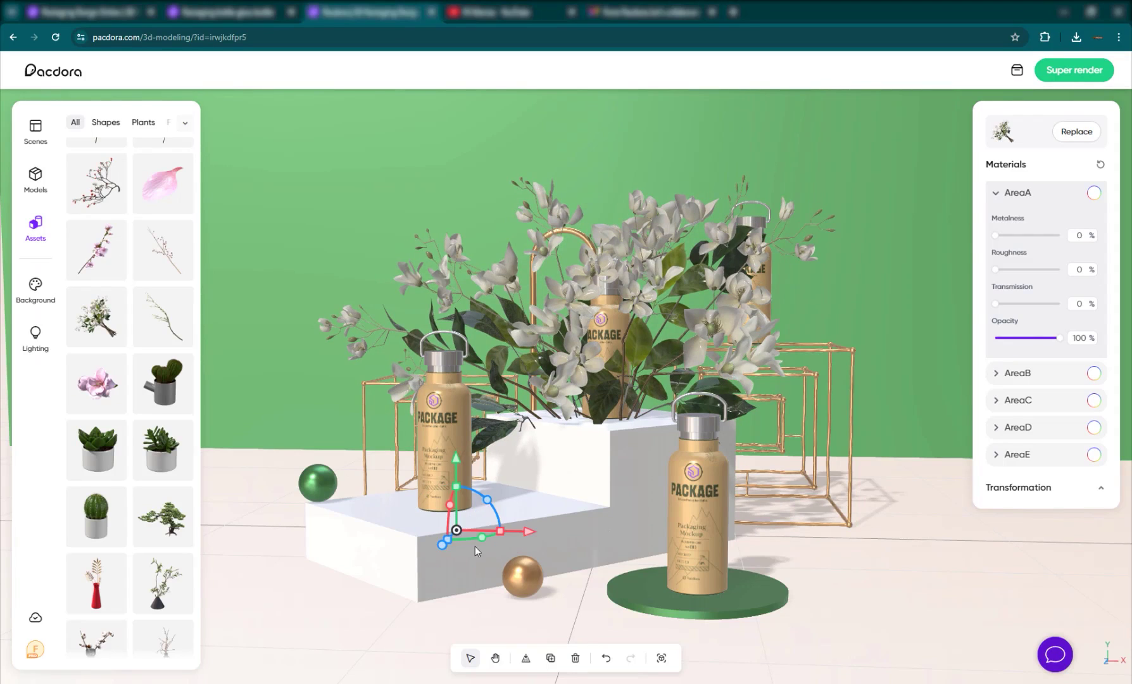
drag(459, 528, 439, 547)
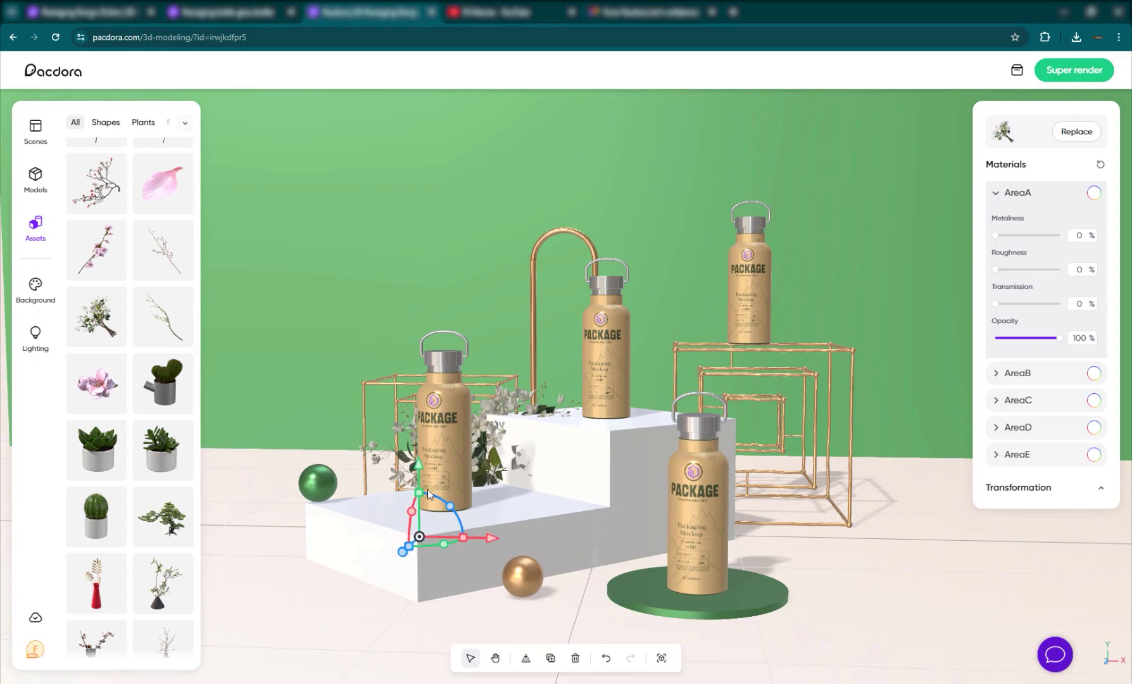
drag(421, 470, 500, 537)
scroll(170, 530, down, 5)
scroll(127, 495, down, 12)
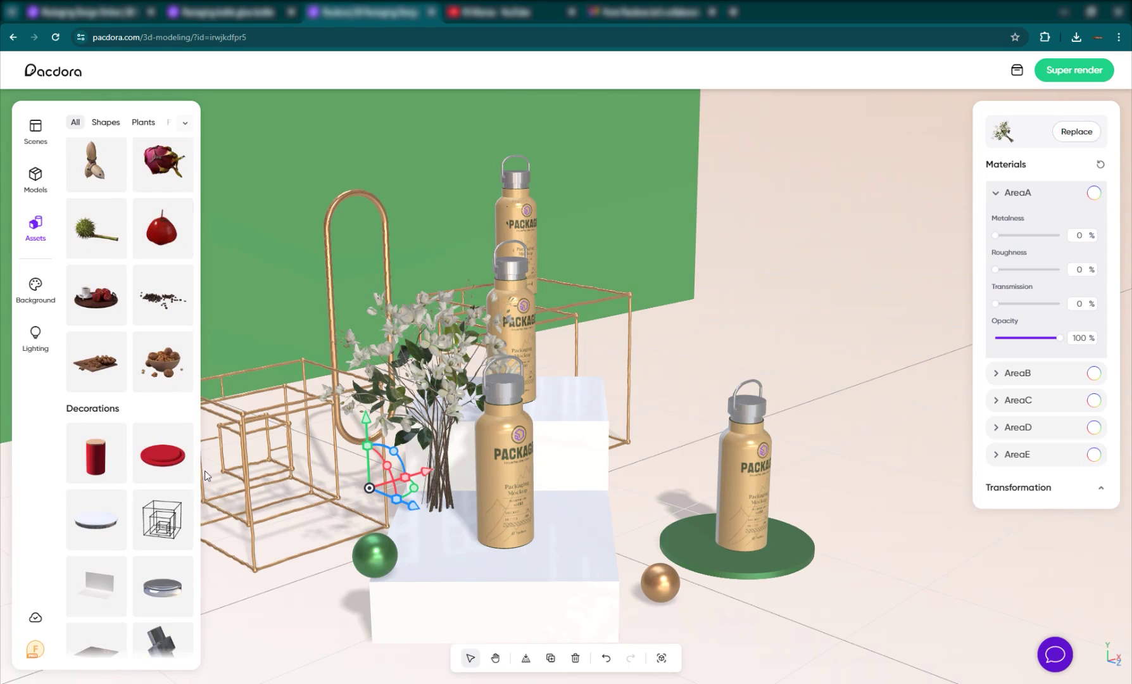
drag(584, 454, 497, 492)
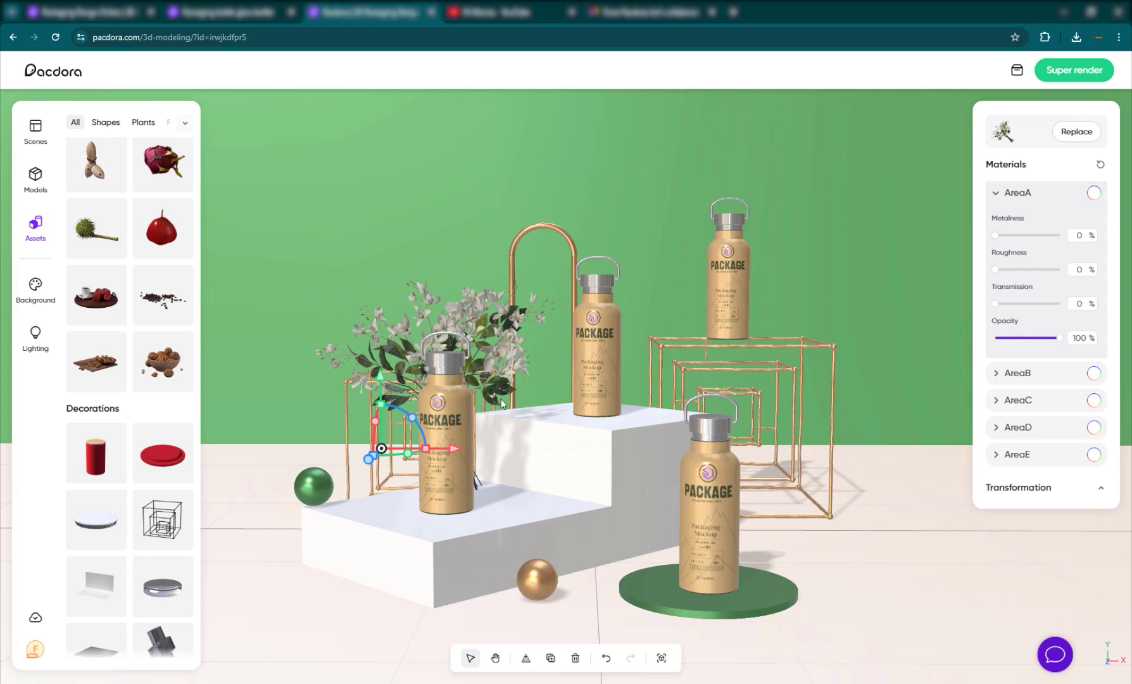
drag(345, 391, 388, 294)
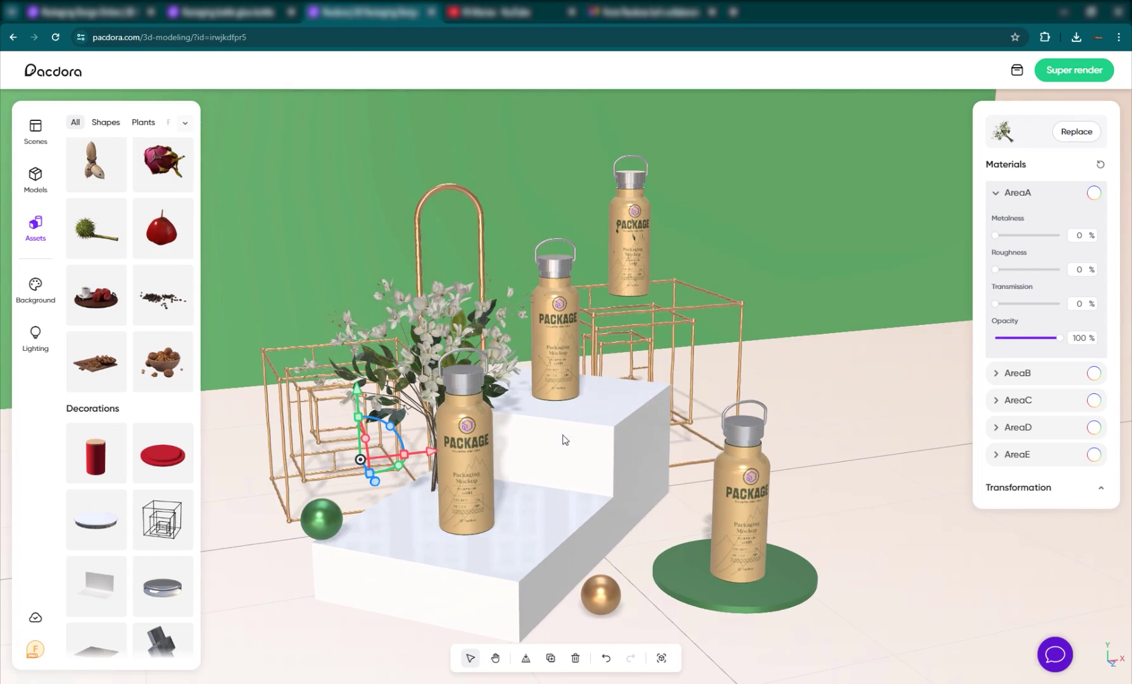
drag(565, 439, 523, 435)
- Look through the remaining asset categories and the gradient background options
click(186, 129)
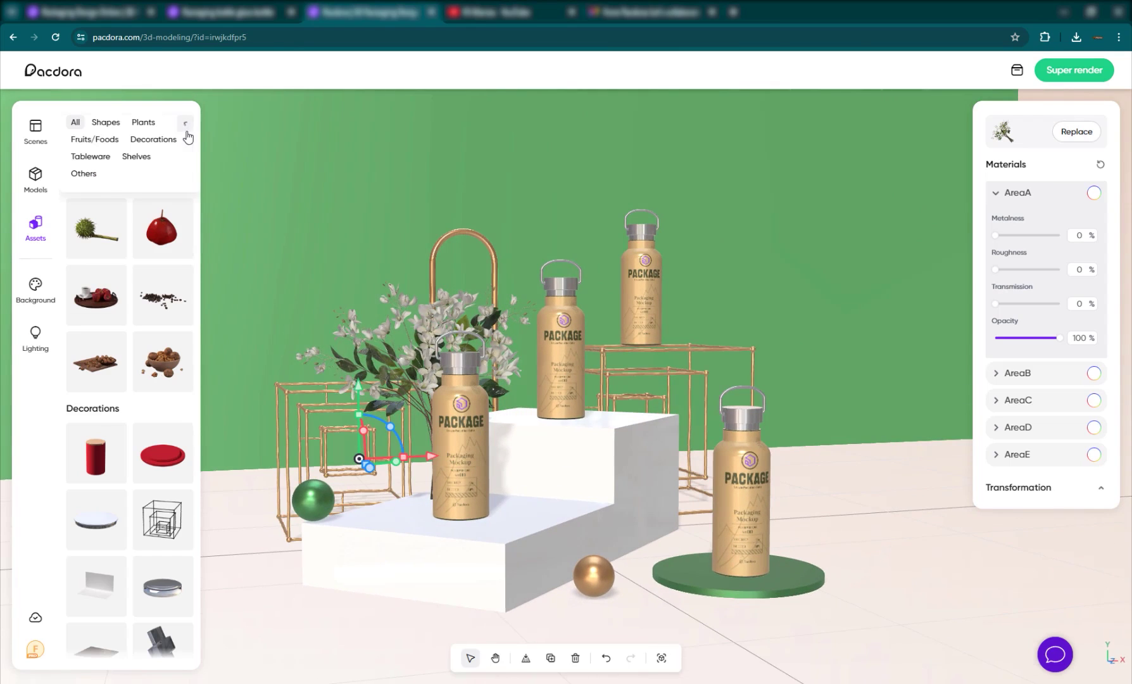
scroll(149, 519, down, 5)
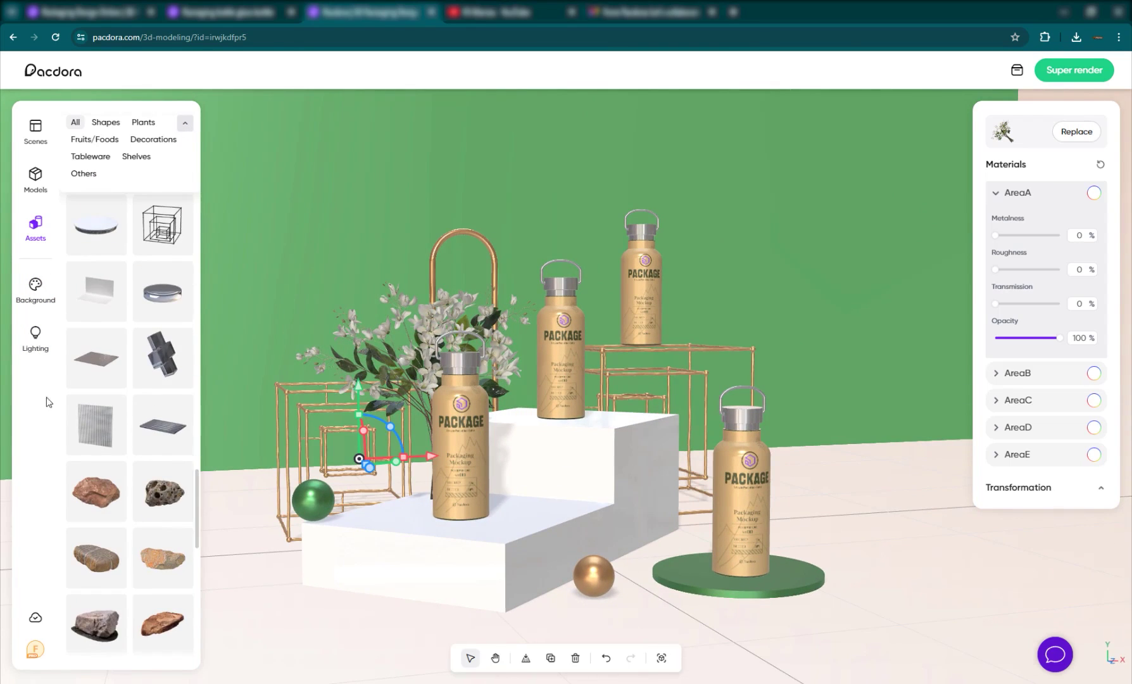
click(49, 299)
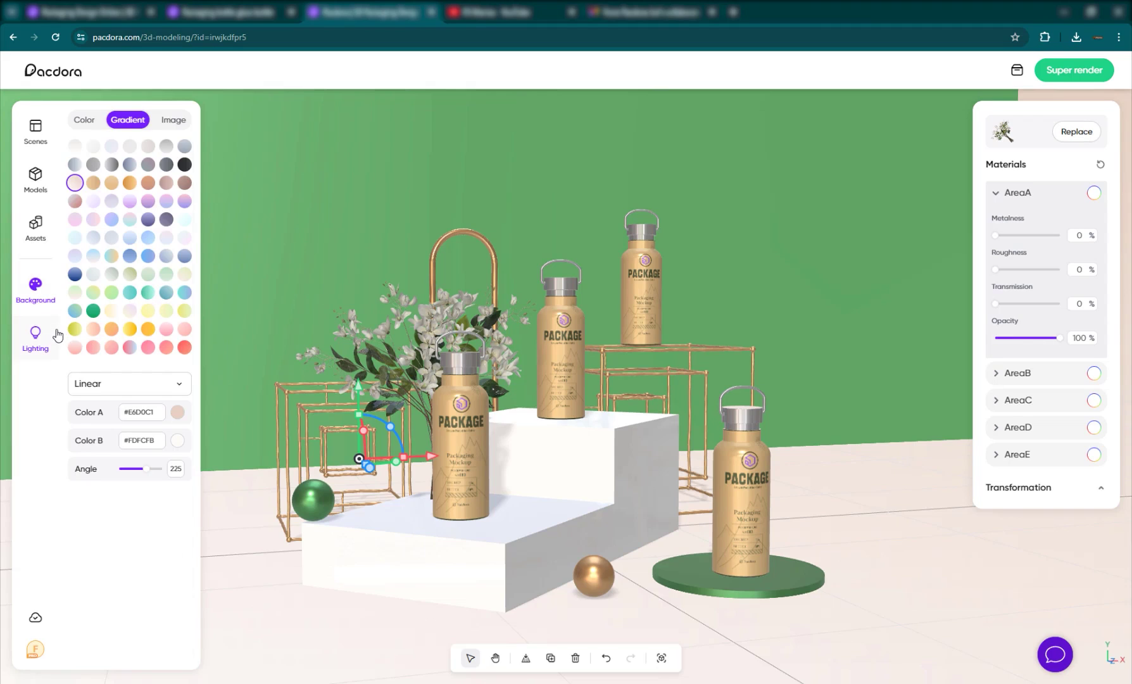
- Try the Skyfire sunset and Evening sun lighting presets, and apply Snow world to the scene
click(44, 345)
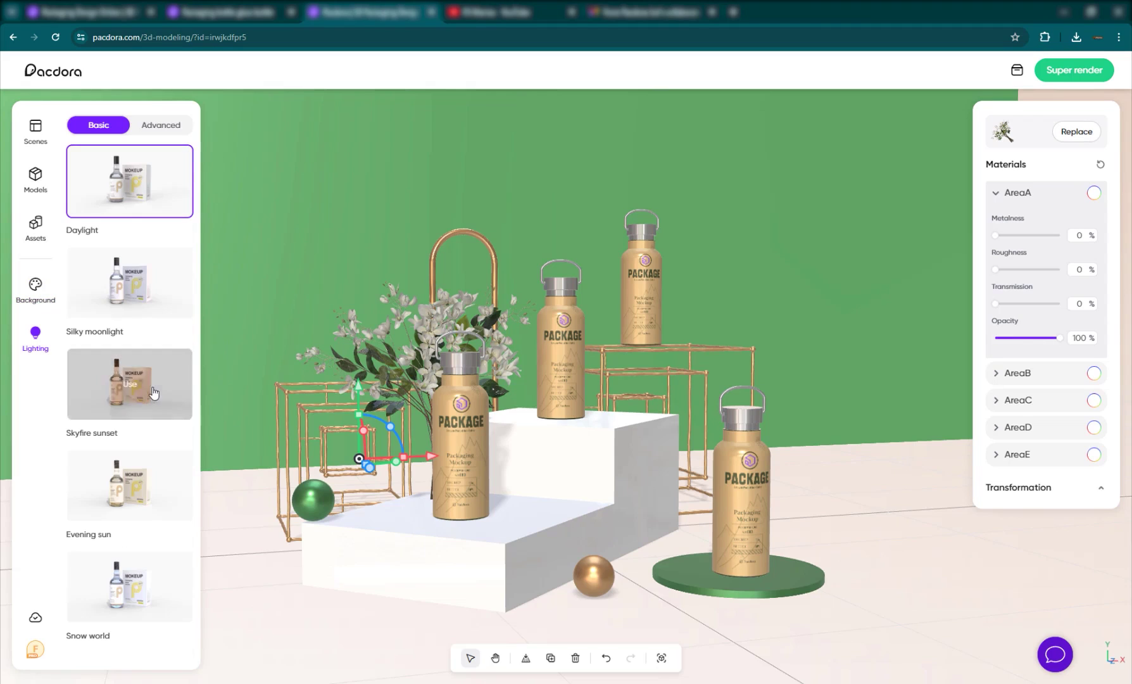
click(149, 390)
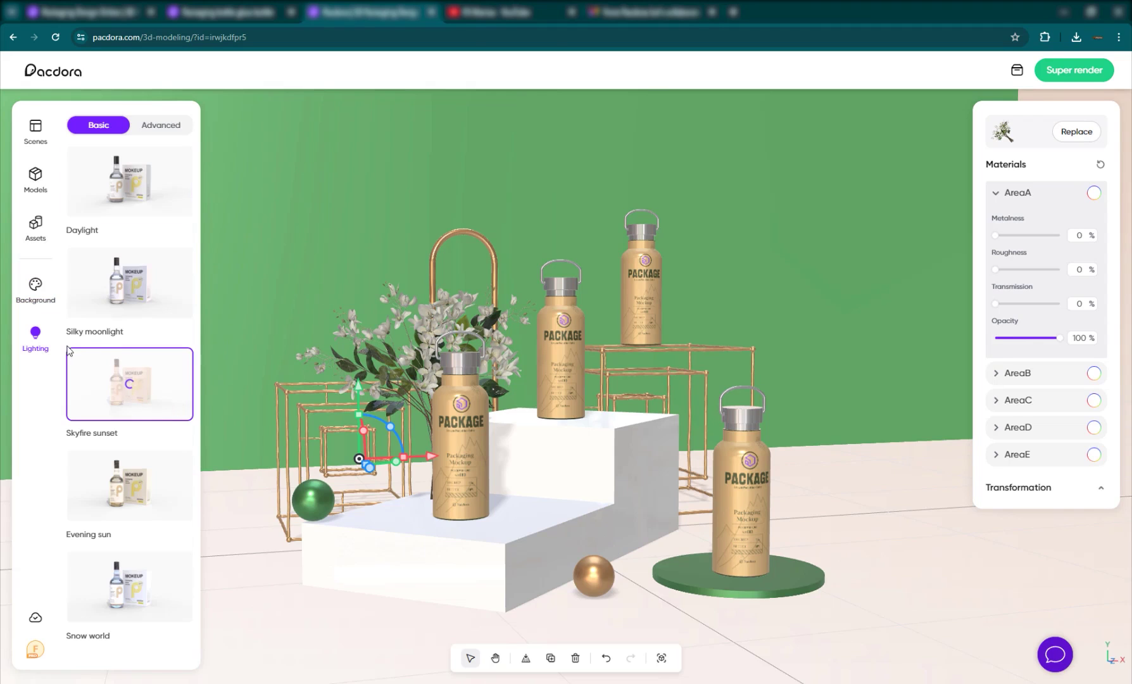
click(135, 500)
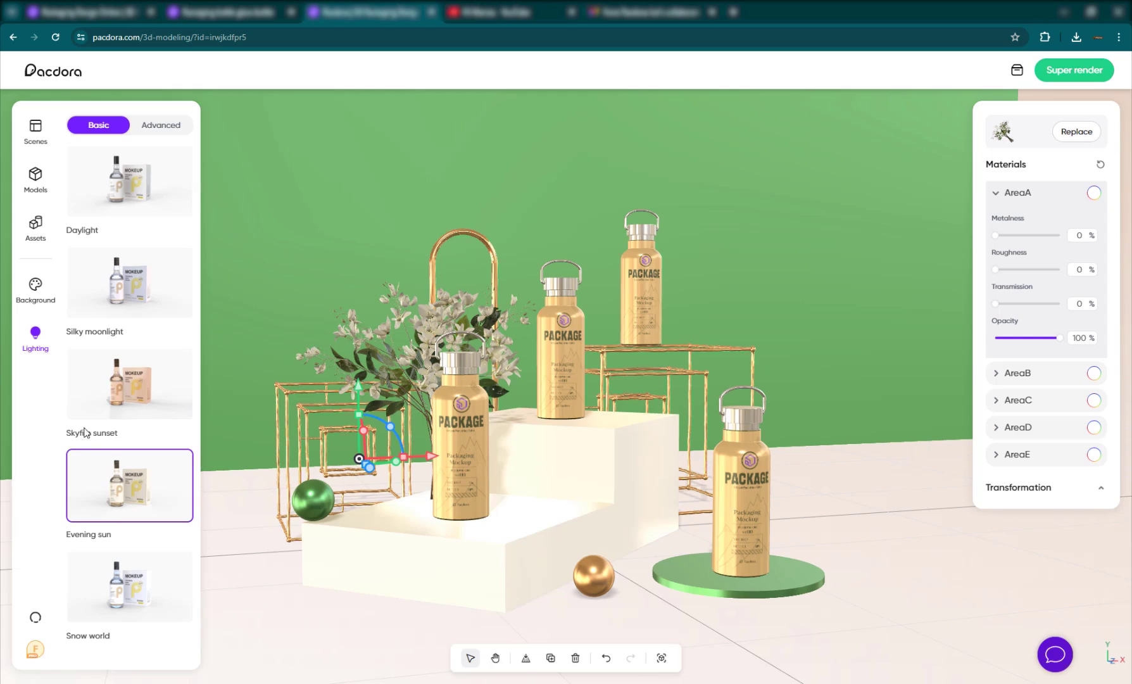
click(133, 570)
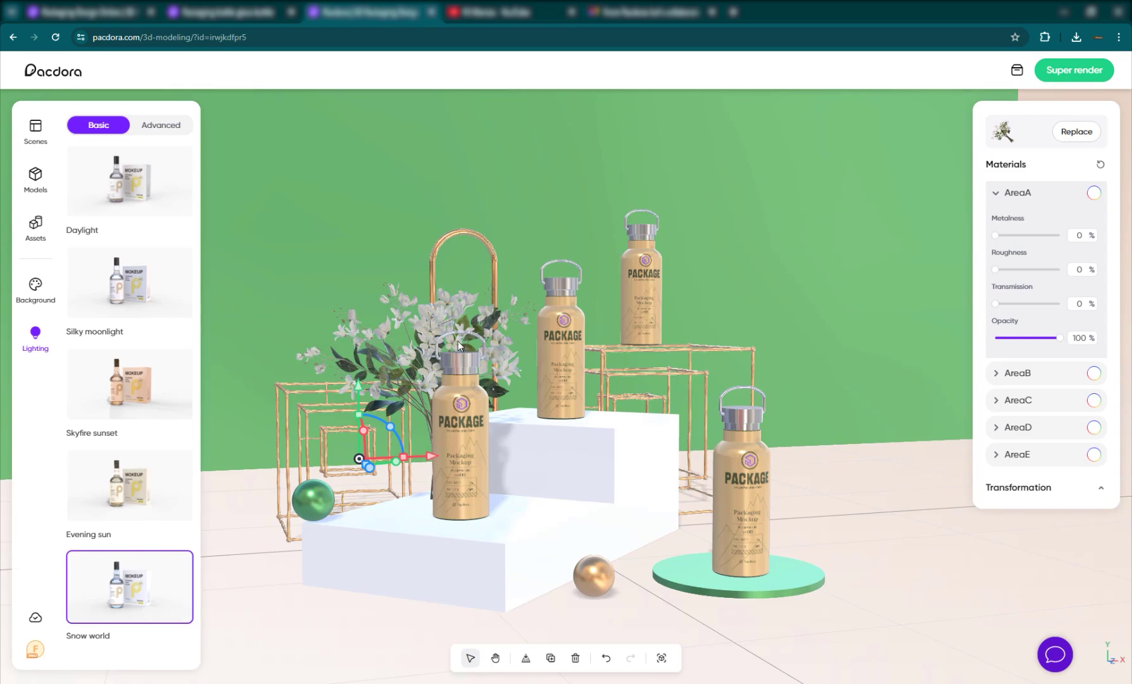
- Frame the scene closer, review its super render preview and output options, and close them
scroll(583, 428, up, 2)
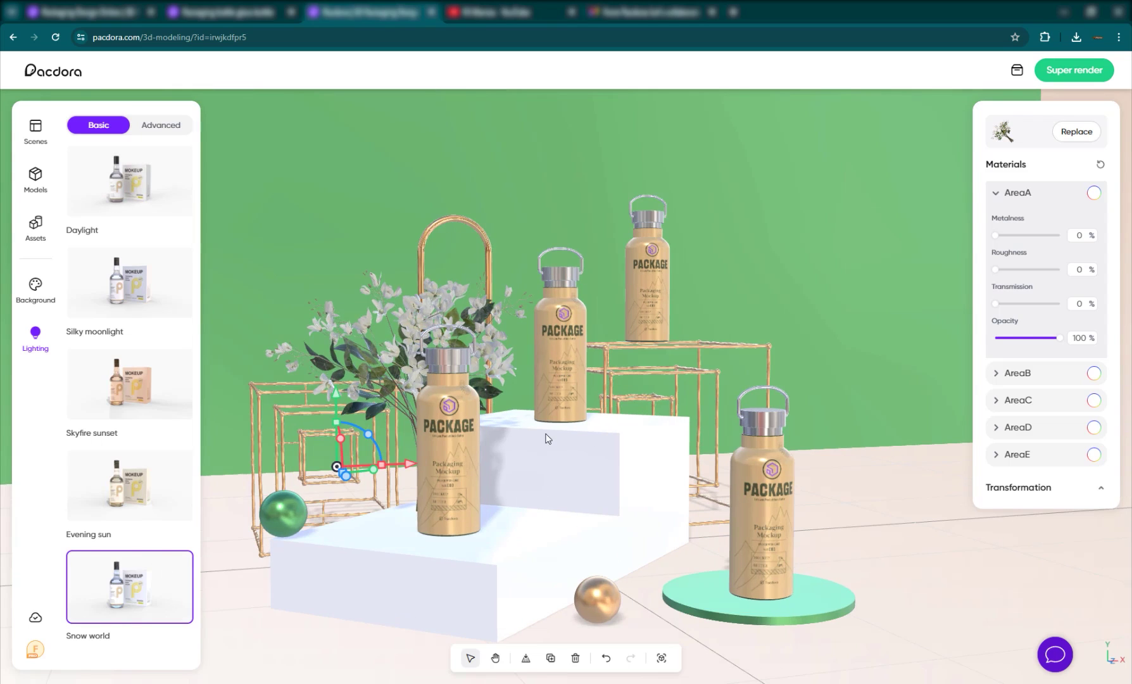
click(1085, 71)
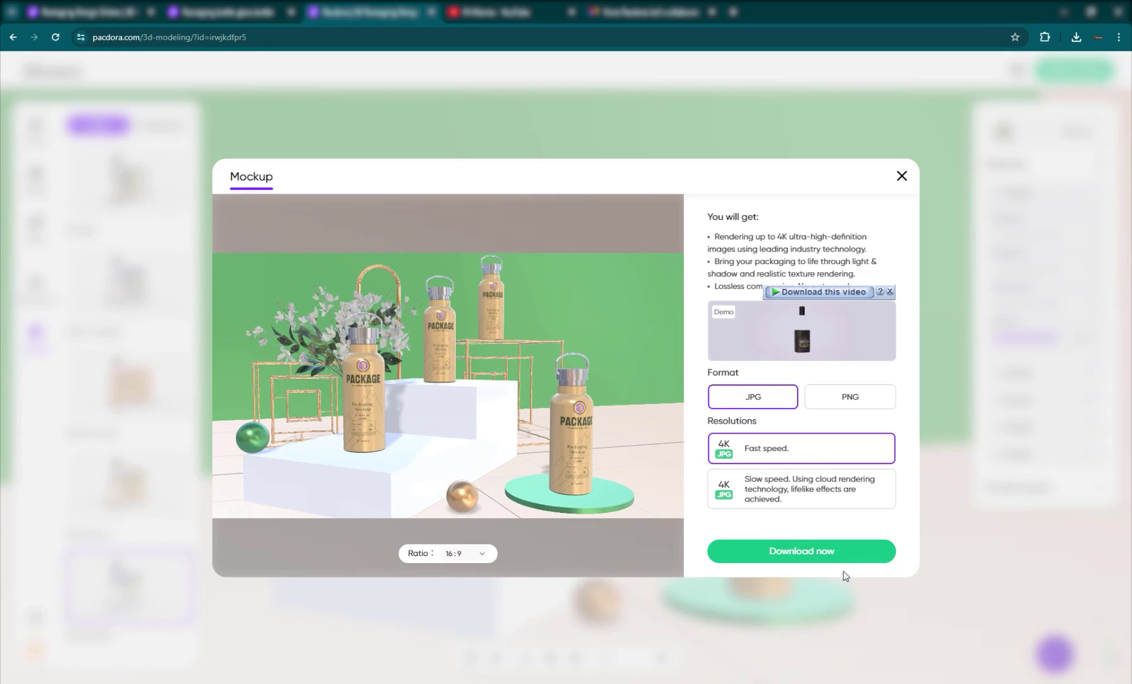
click(901, 175)
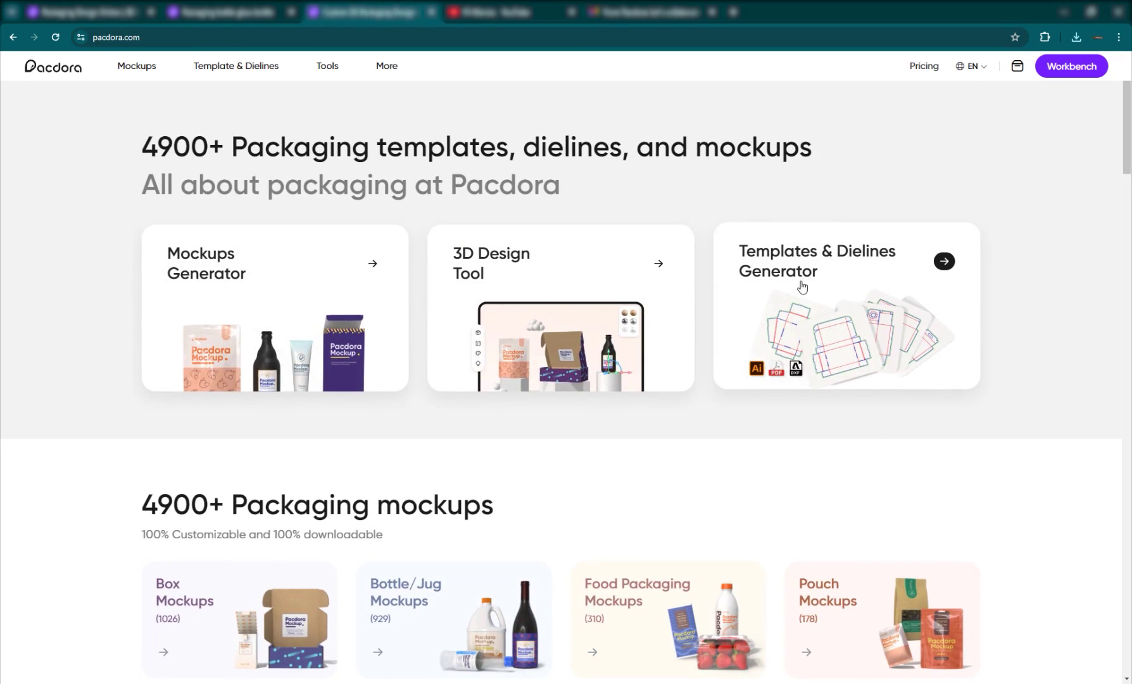
- Look through the packaging mockup categories, sample models and dieline types on the Pacdora home page
scroll(551, 418, down, 3)
scroll(550, 418, down, 12)
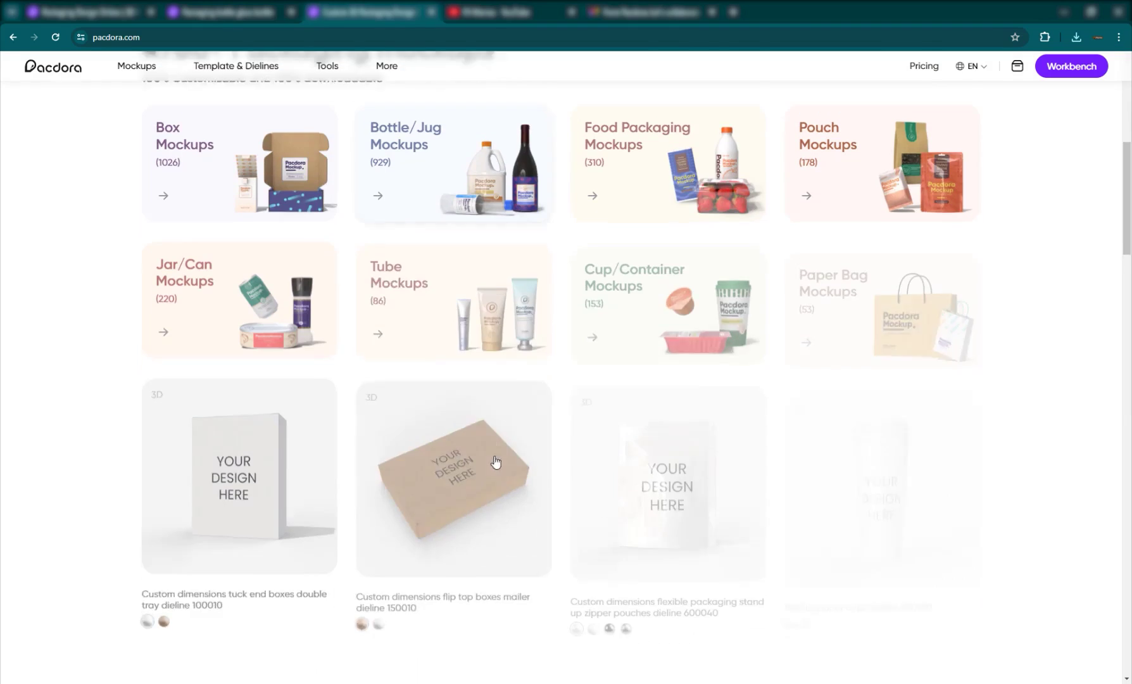
scroll(443, 467, up, 5)
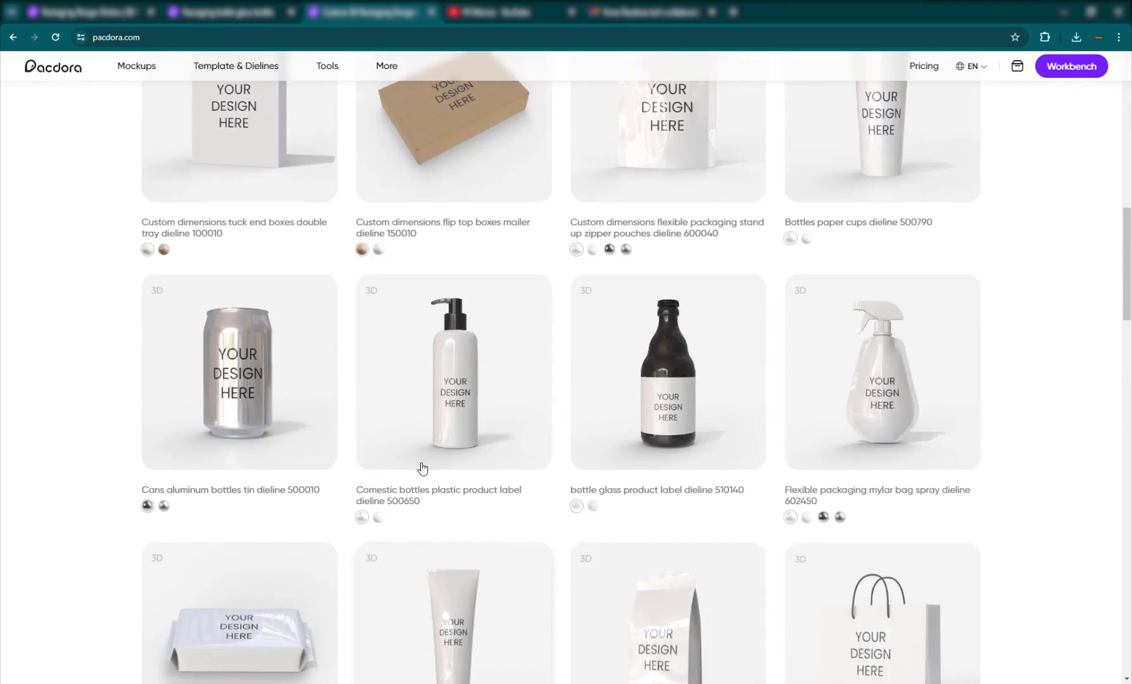
scroll(423, 469, down, 8)
scroll(409, 353, down, 5)
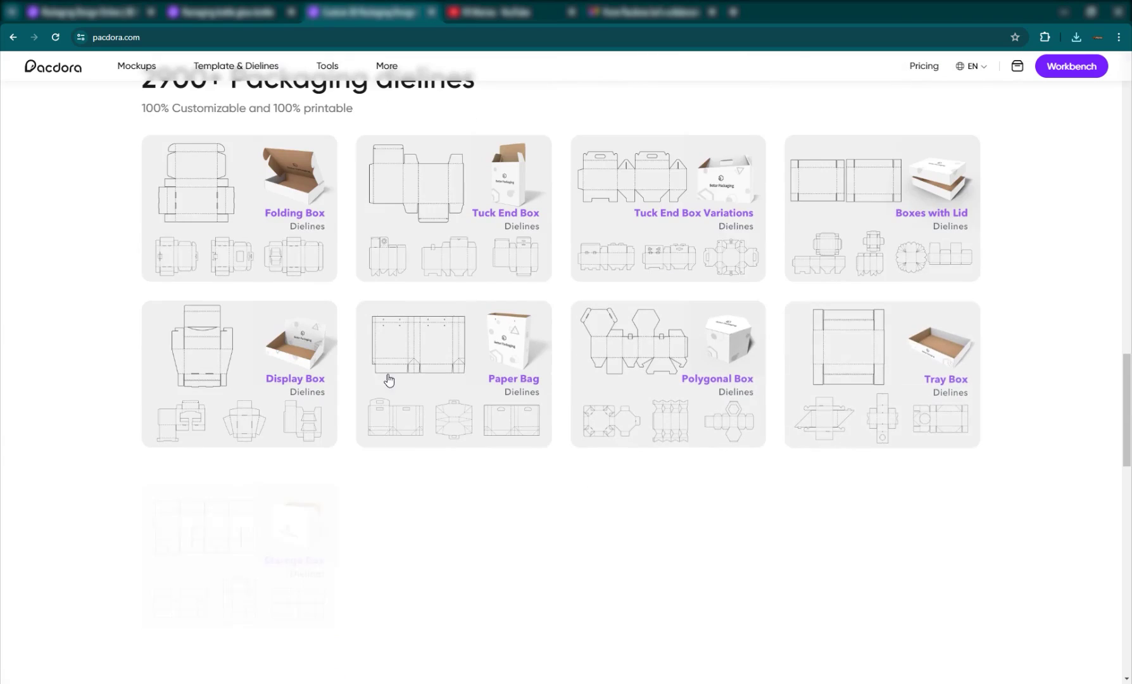
scroll(469, 380, up, 5)
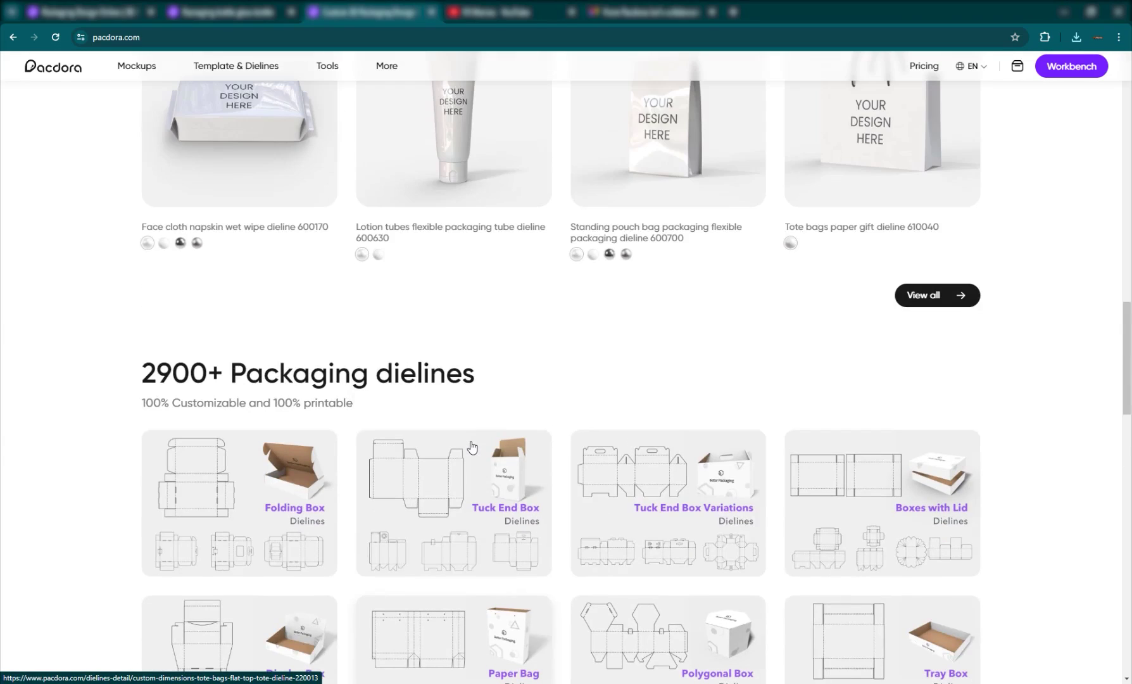
scroll(470, 361, down, 4)
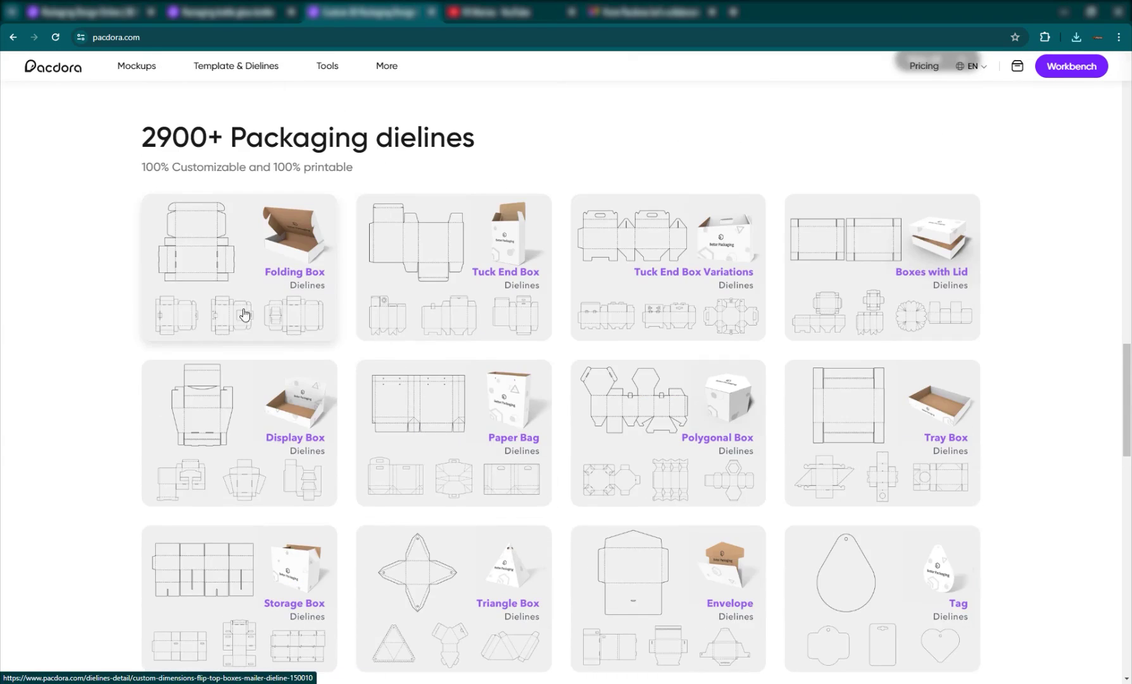
- Open the templates and dielines library and look through the box, bag, pouch and envelope dielines
scroll(609, 437, up, 15)
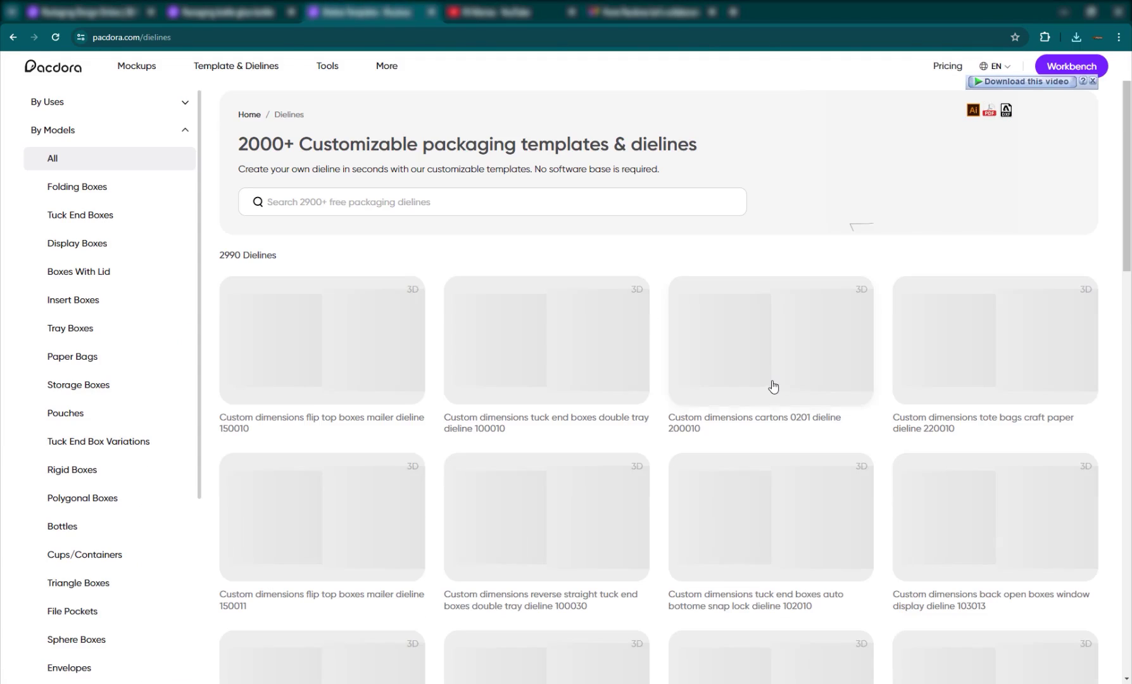
scroll(612, 342, down, 5)
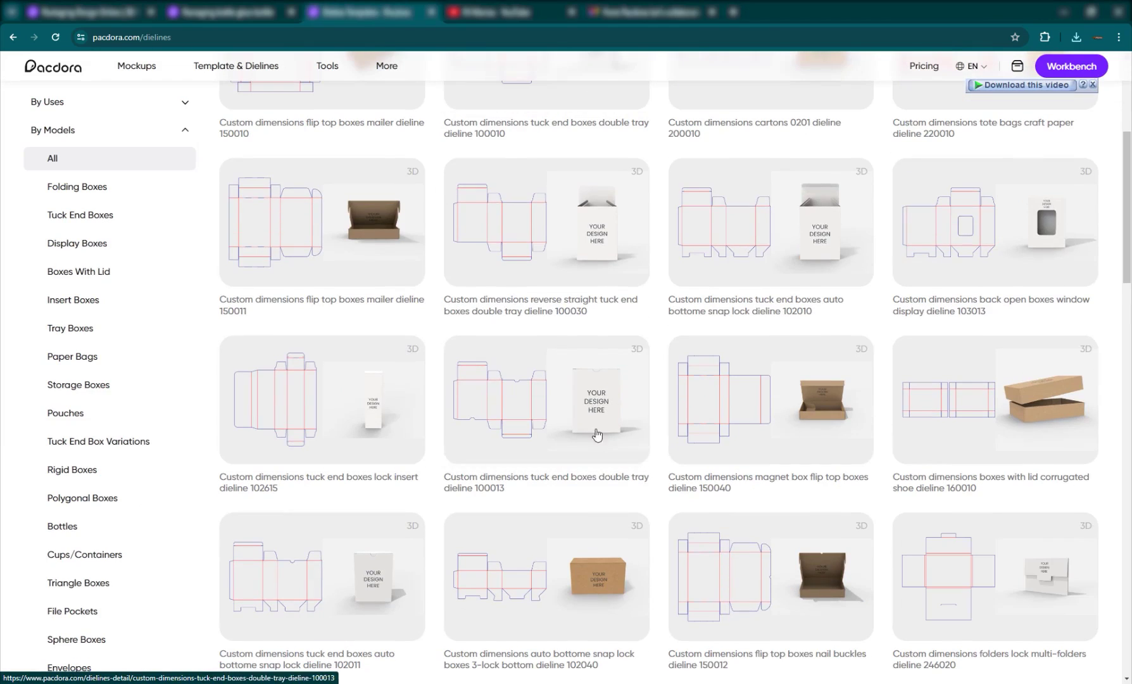
scroll(561, 437, up, 4)
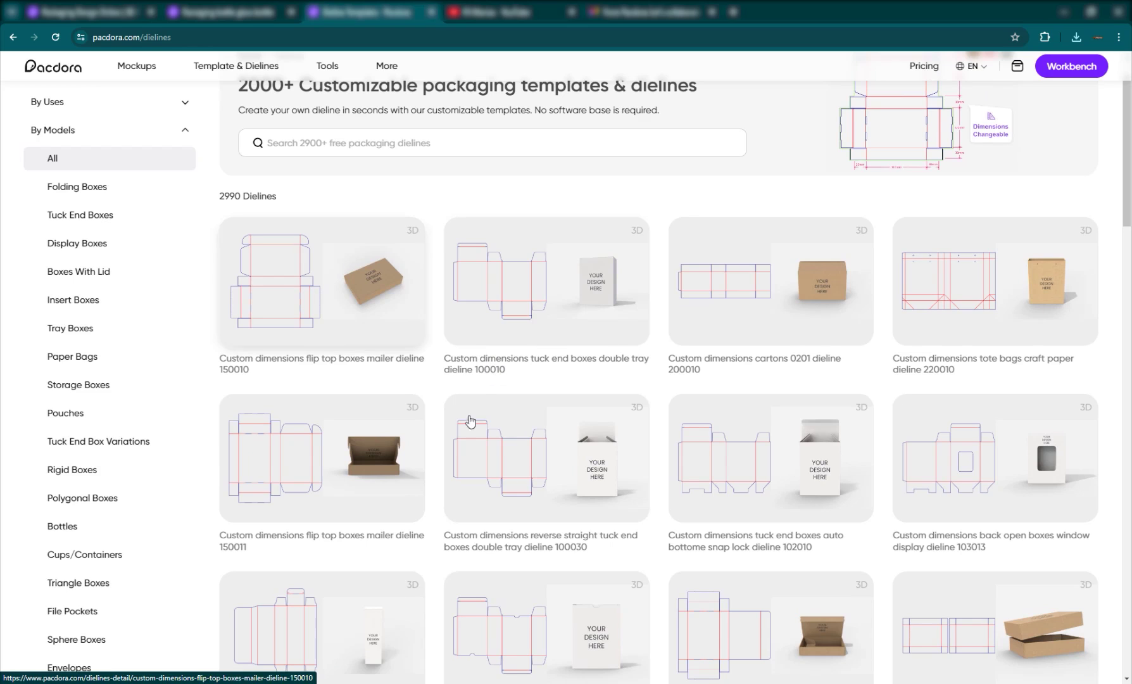
scroll(286, 446, down, 5)
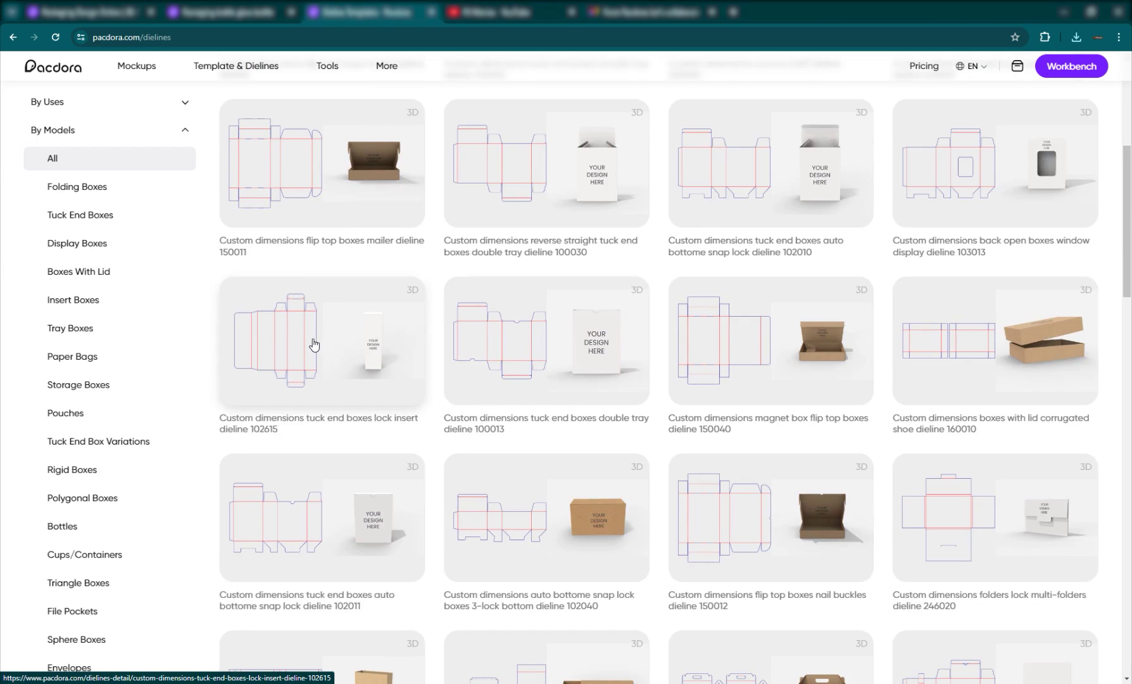
scroll(314, 344, down, 15)
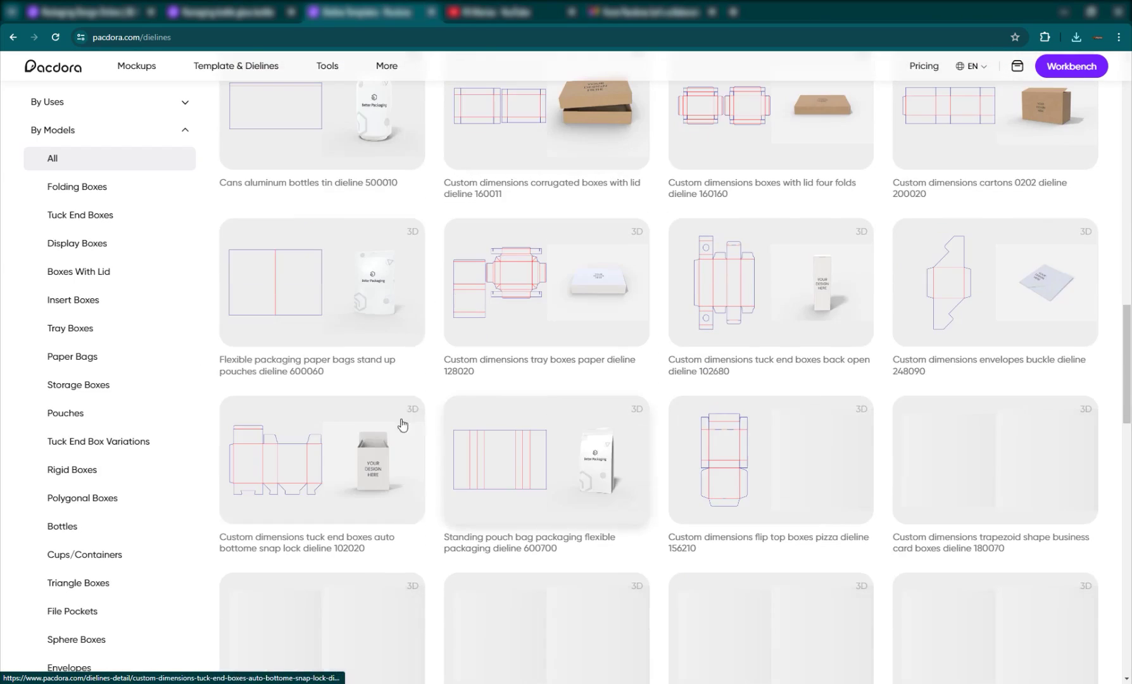
scroll(330, 307, up, 9)
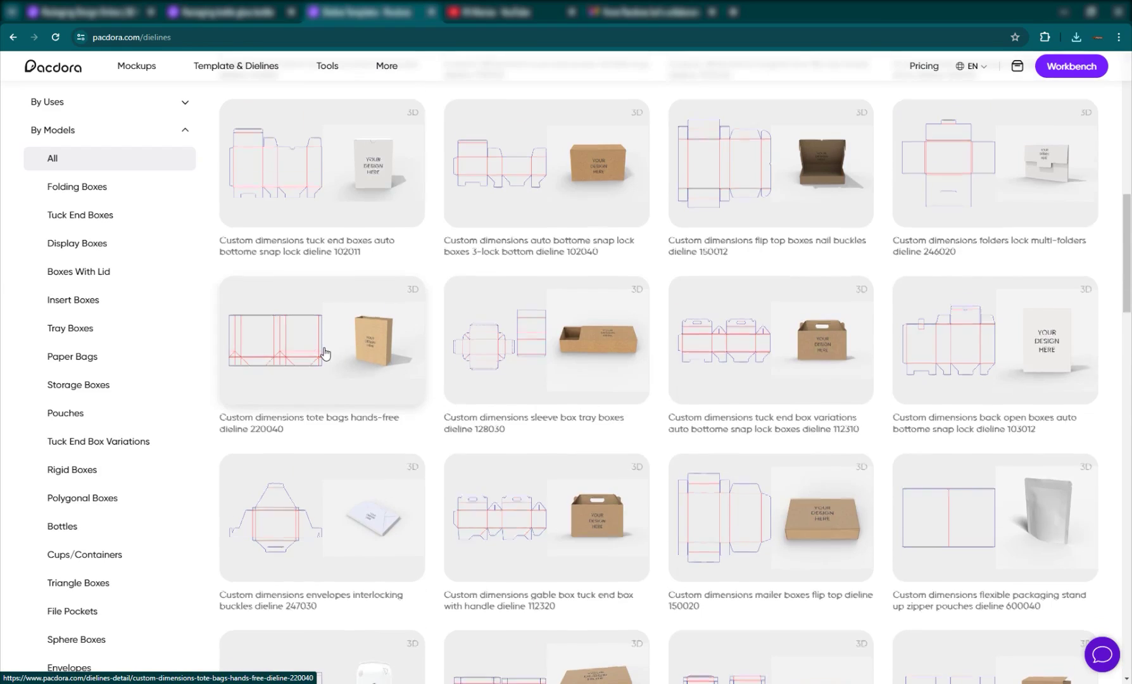
scroll(323, 352, down, 4)
scroll(327, 353, down, 10)
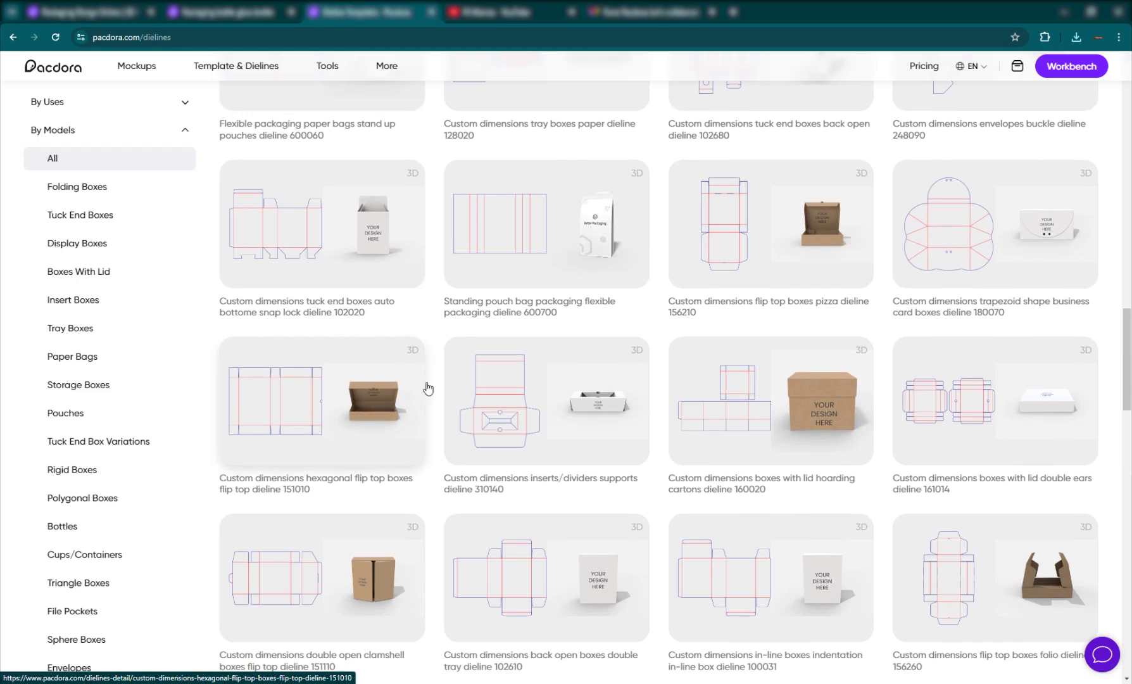
- Open the flip top boxes mailer dieline 150011 from Folding Boxes and partly unfold its 3D preview
click(91, 189)
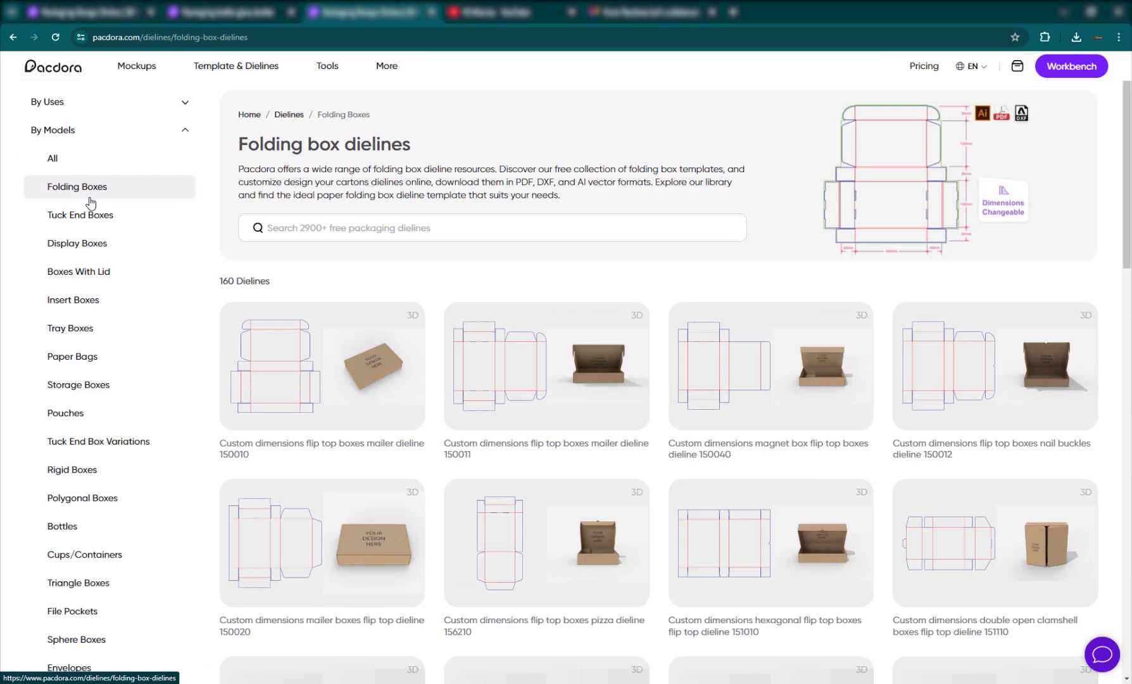
click(534, 350)
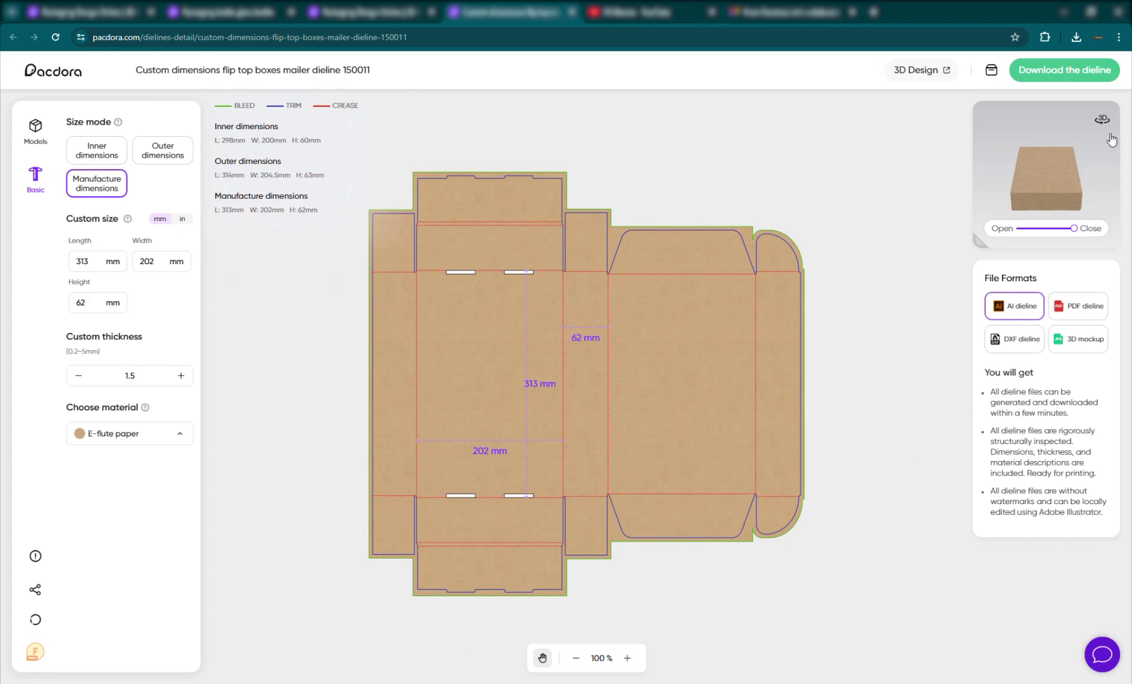
mouse_move(1075, 226)
mouse_down()
mouse_move(1016, 229)
mouse_move(1058, 229)
mouse_up()
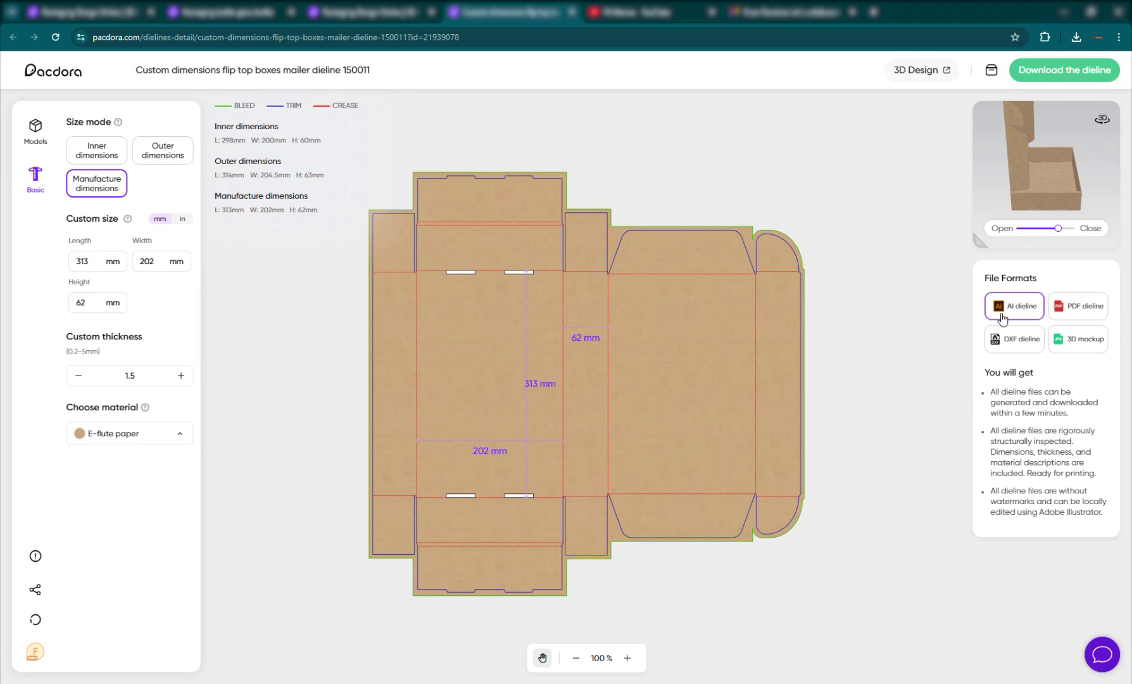
- Check the dieline's PDF, DXF and download options, and unfold the 3D box preview further
click(1079, 310)
click(1079, 314)
click(1019, 345)
click(1019, 345)
click(1057, 71)
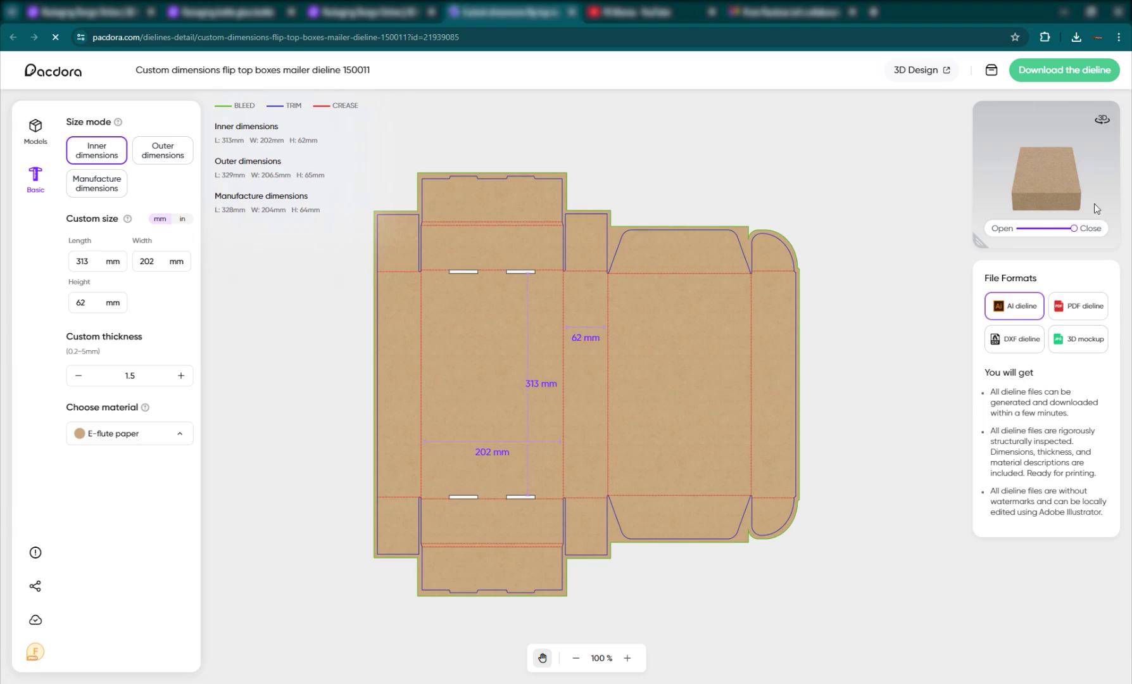
drag(1074, 228, 1028, 232)
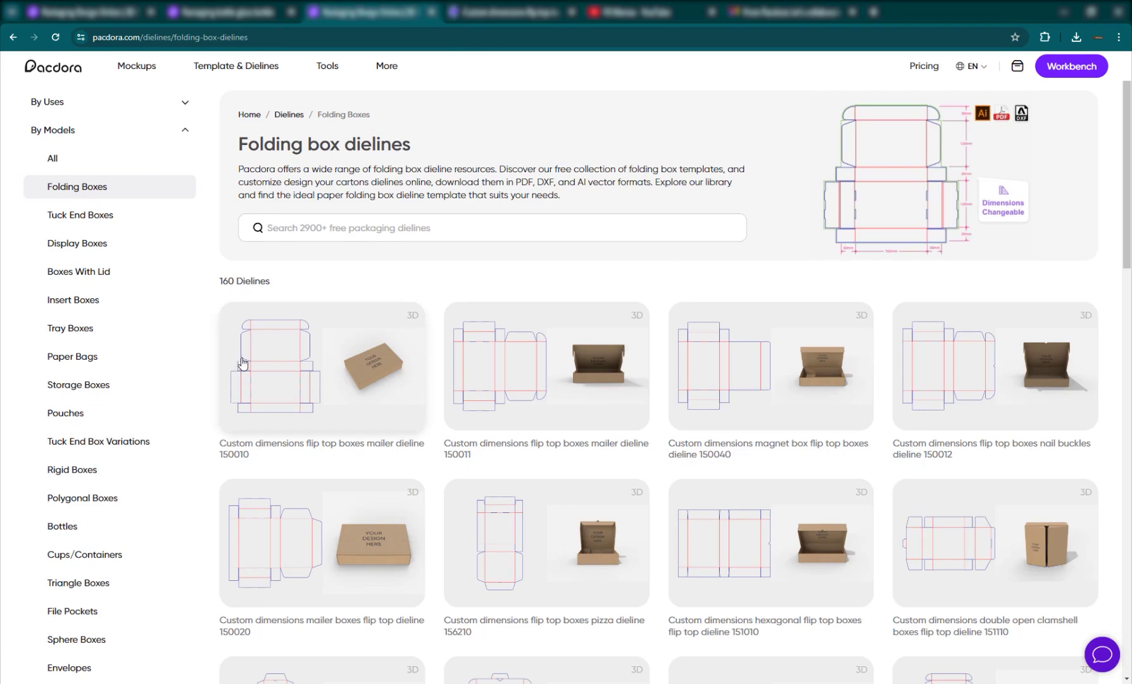
- Open the Pacdora Pro pricing page and review the plans, included features and common questions
click(525, 371)
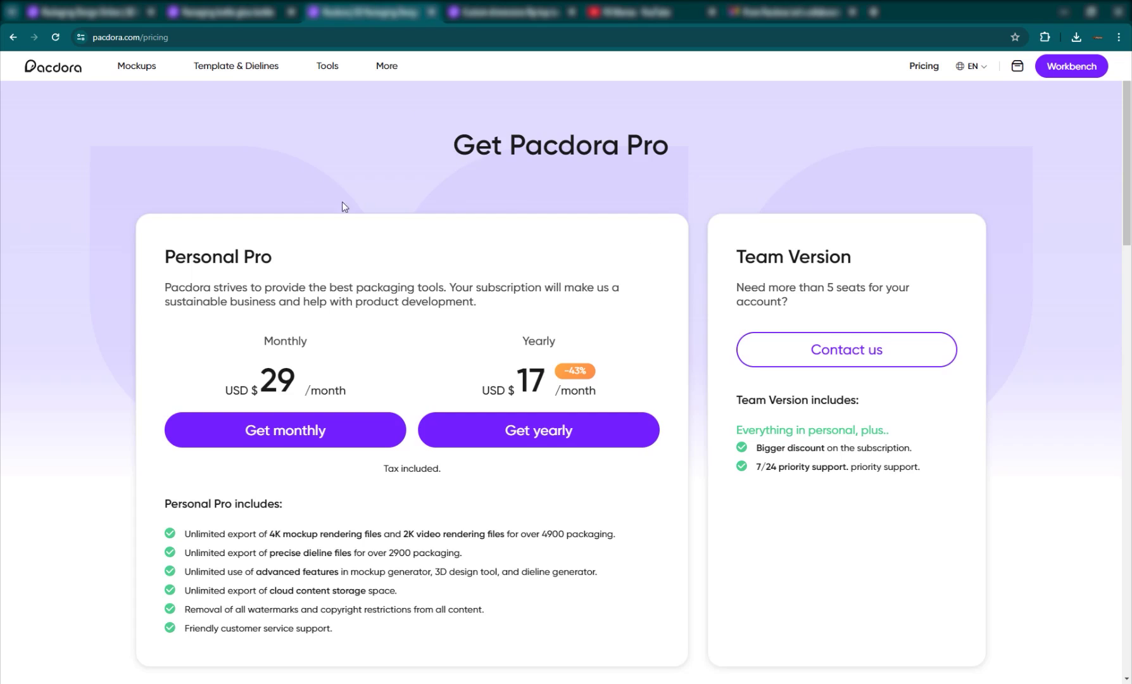
scroll(228, 273, down, 2)
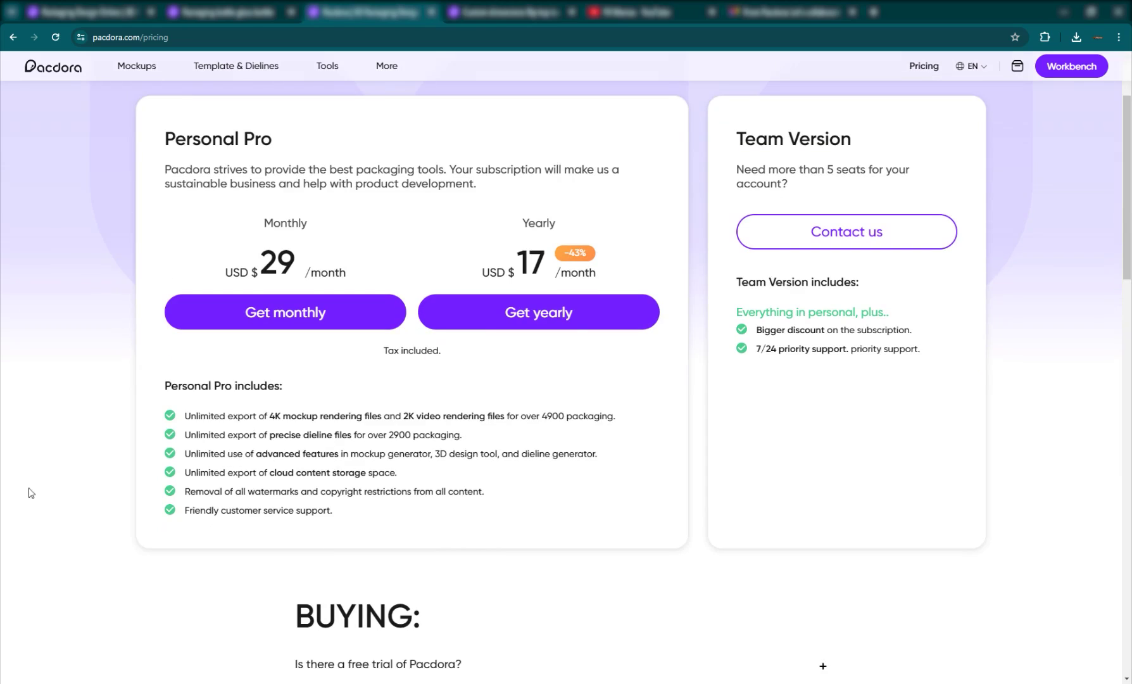
scroll(193, 295, up, 2)
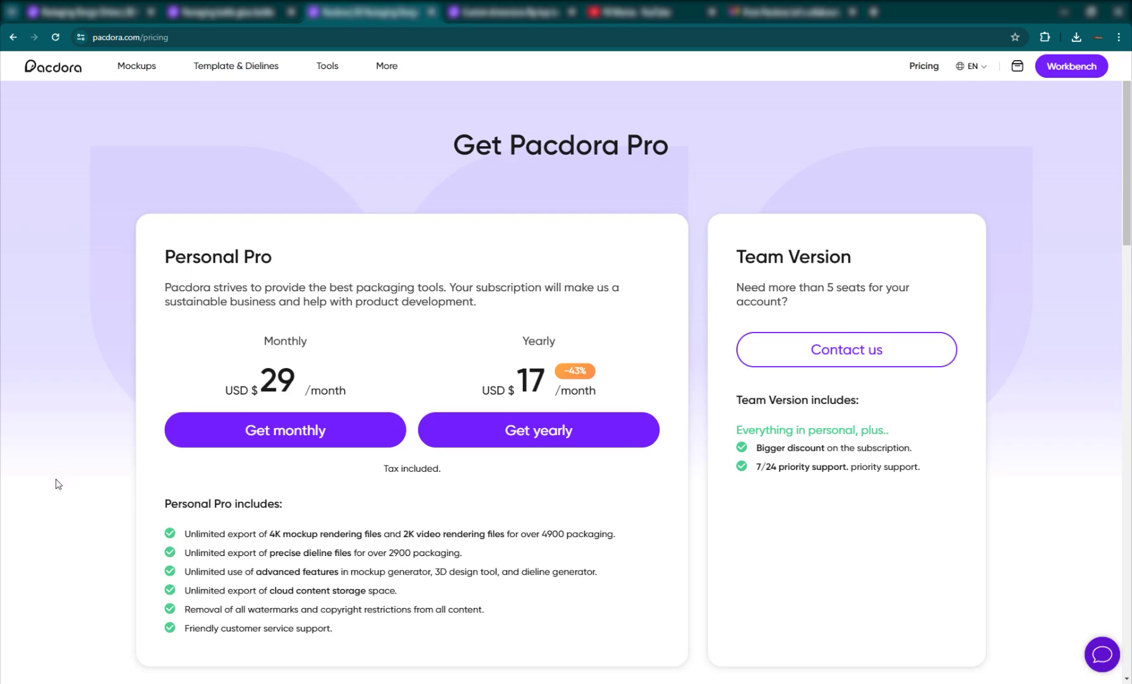
scroll(235, 470, down, 20)
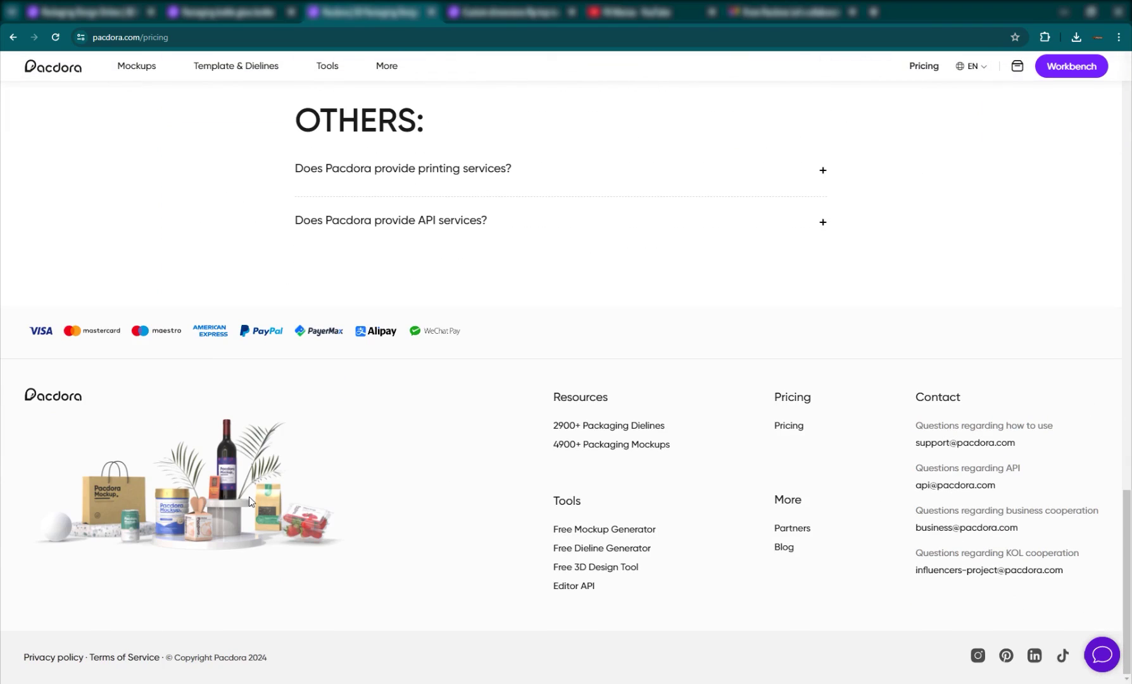
scroll(251, 497, up, 20)
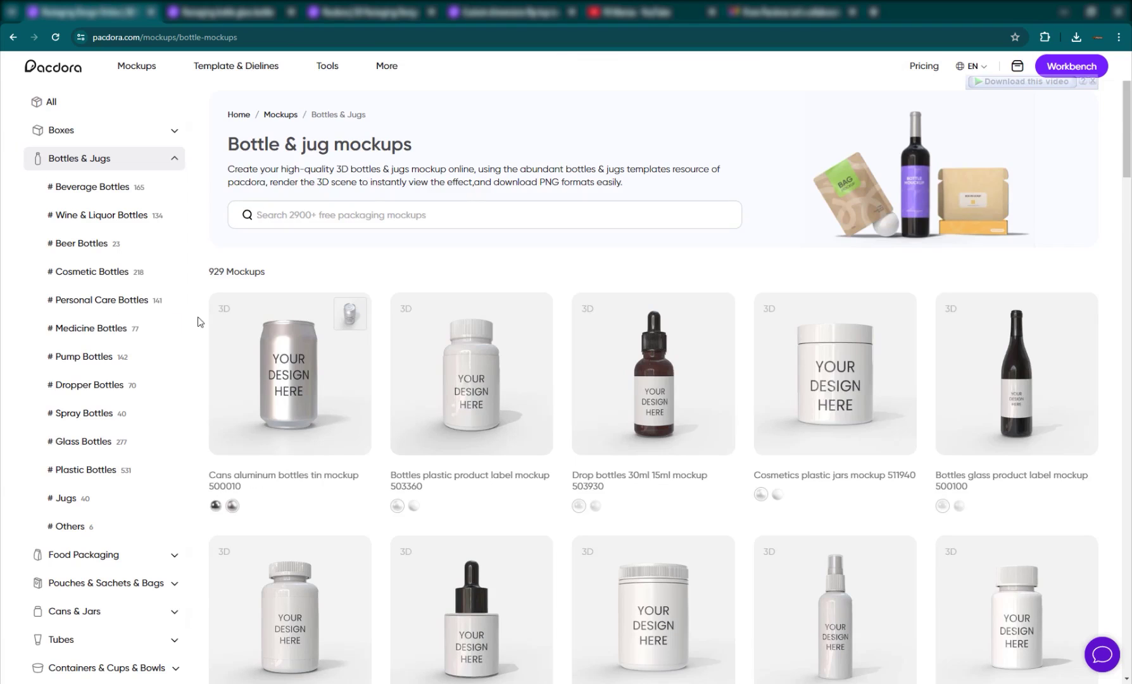
- Return to the Bottles & Jugs mockups and look through the models and their editing options
scroll(288, 461, down, 5)
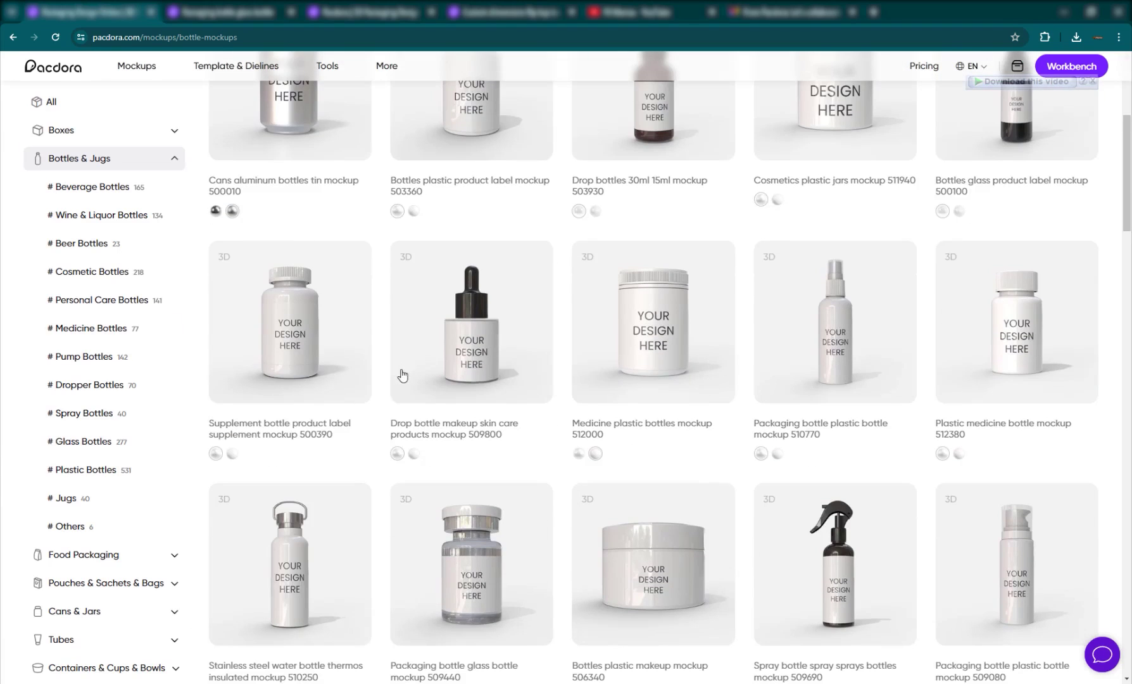
scroll(399, 374, down, 4)
scroll(311, 432, up, 8)
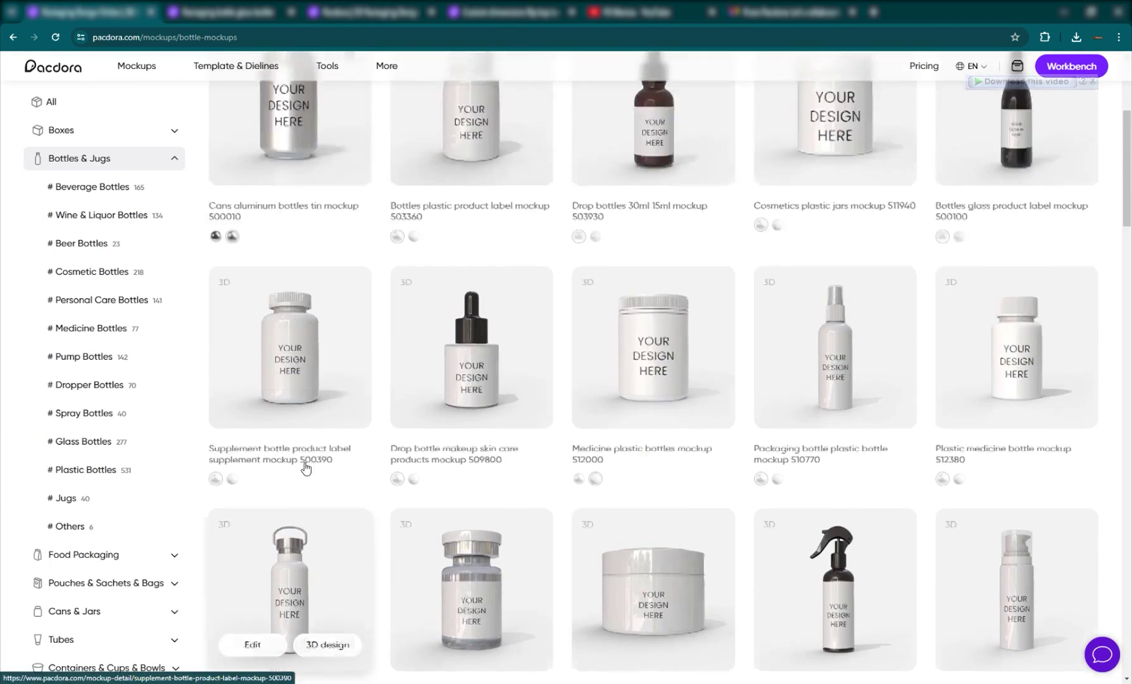
mouse_move(253, 430)
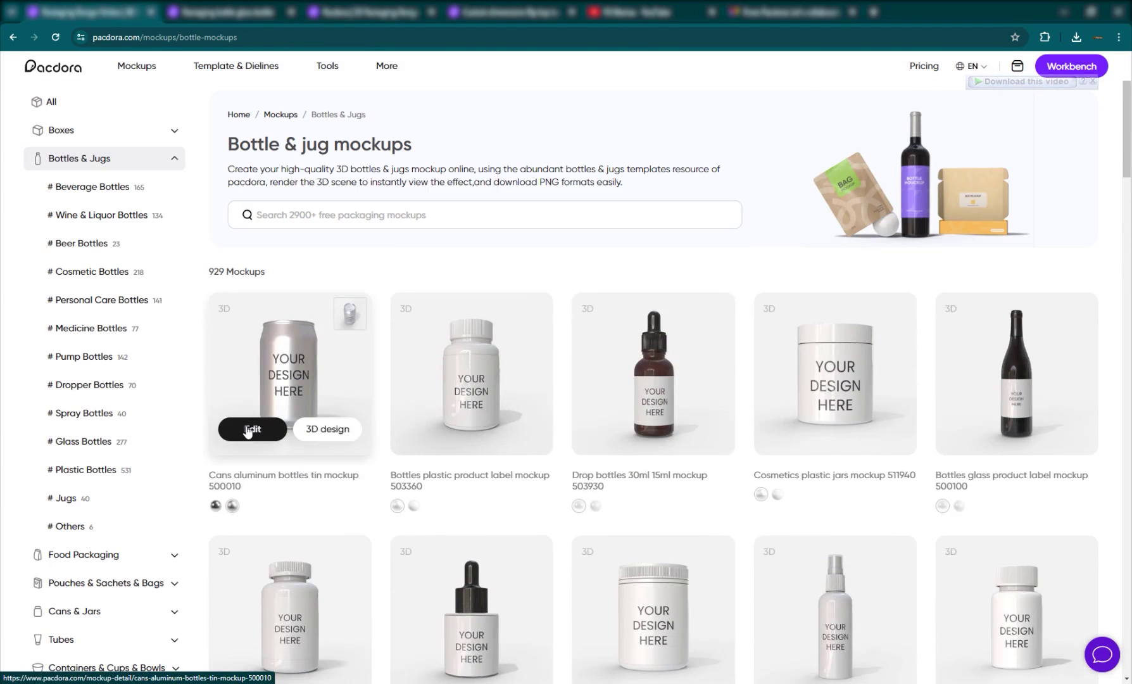